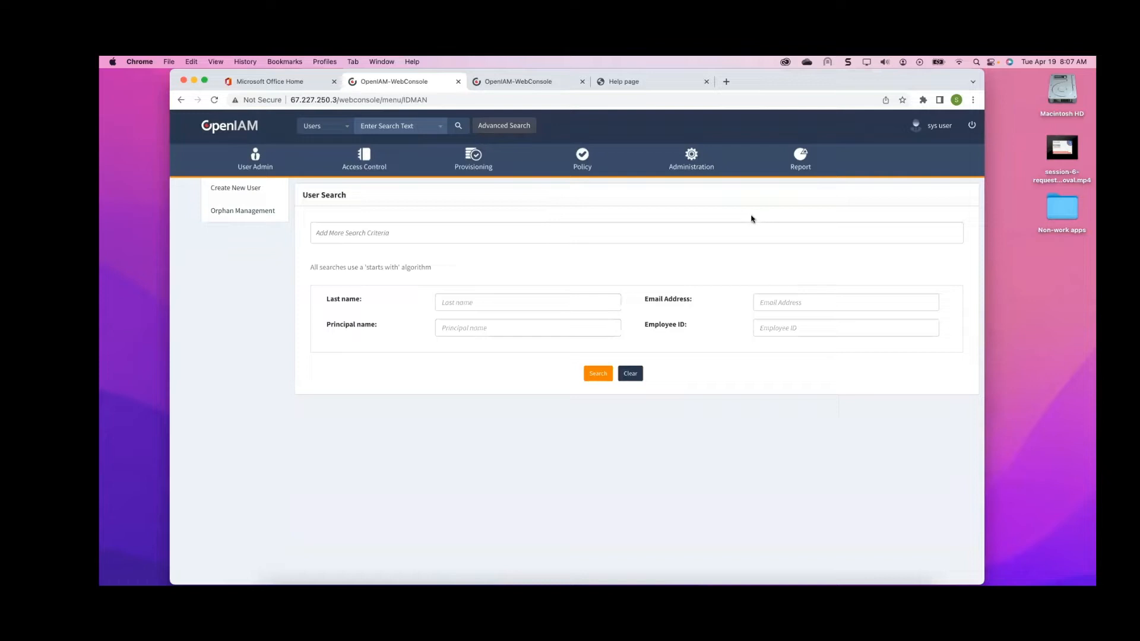
# Start a new UI theme from the administration UI Themes page and name it Default Theme
pyautogui.moveTo(690, 160)
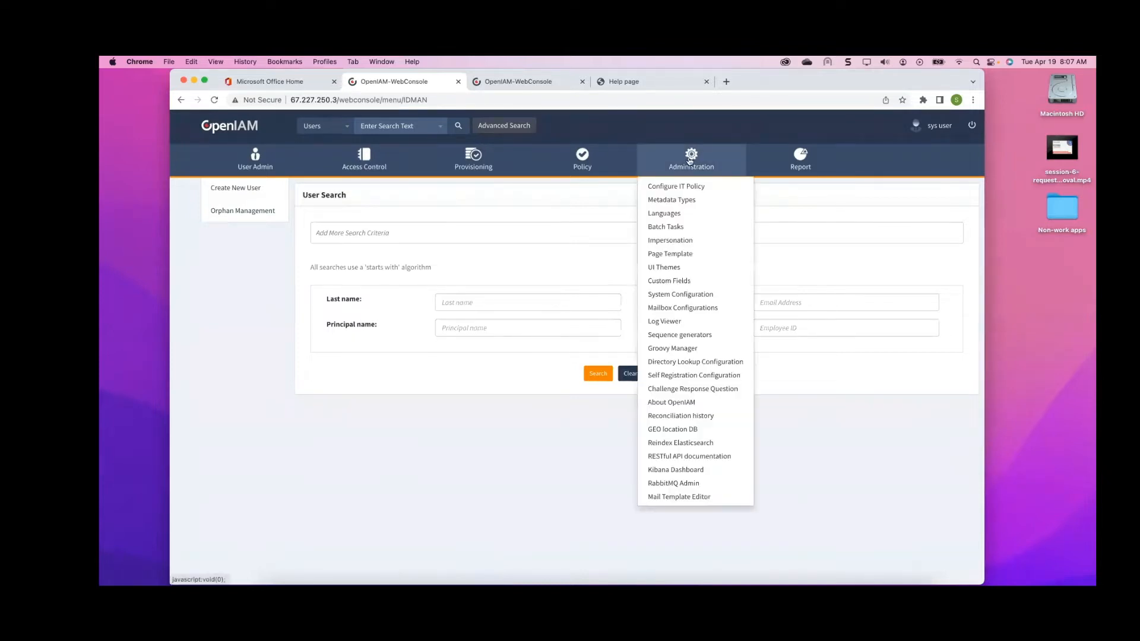
pyautogui.click(663, 267)
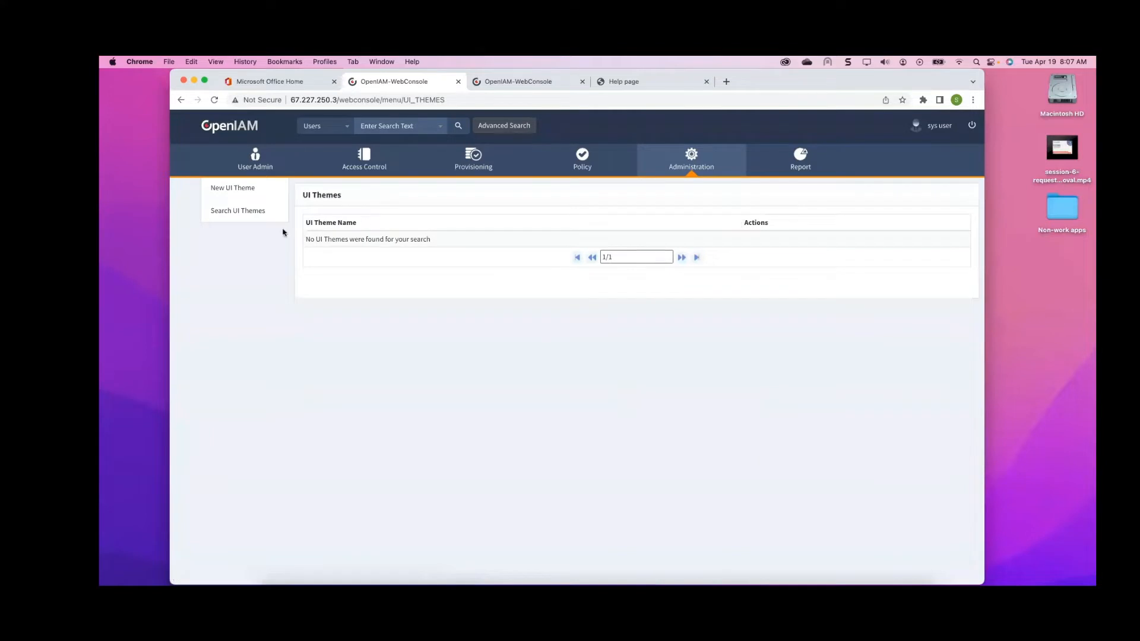
pyautogui.click(245, 191)
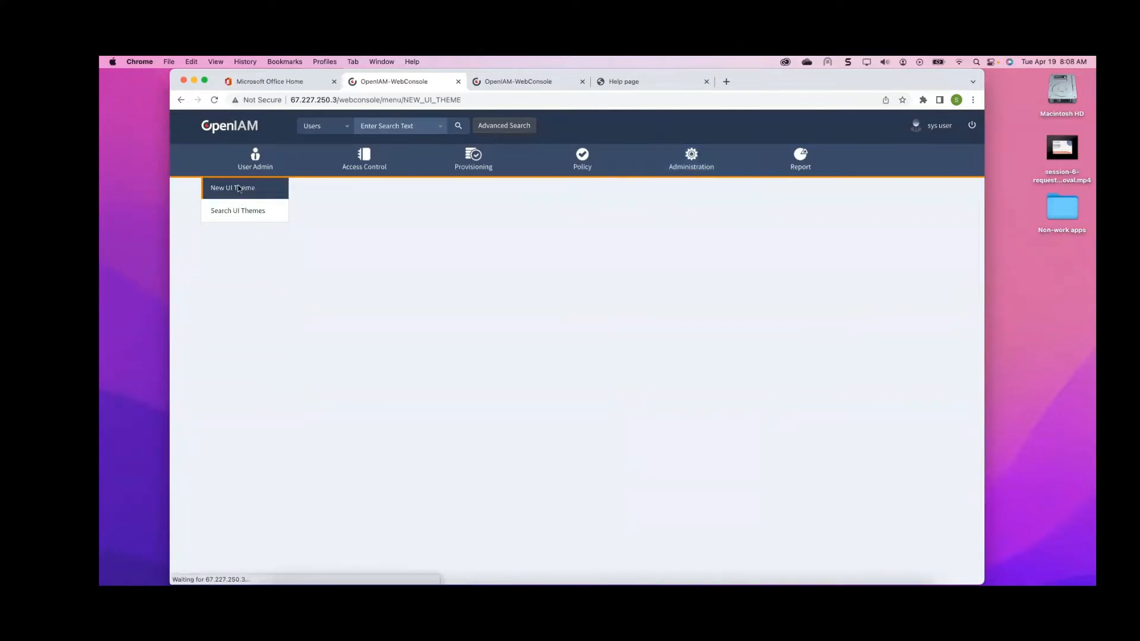
pyautogui.click(475, 228)
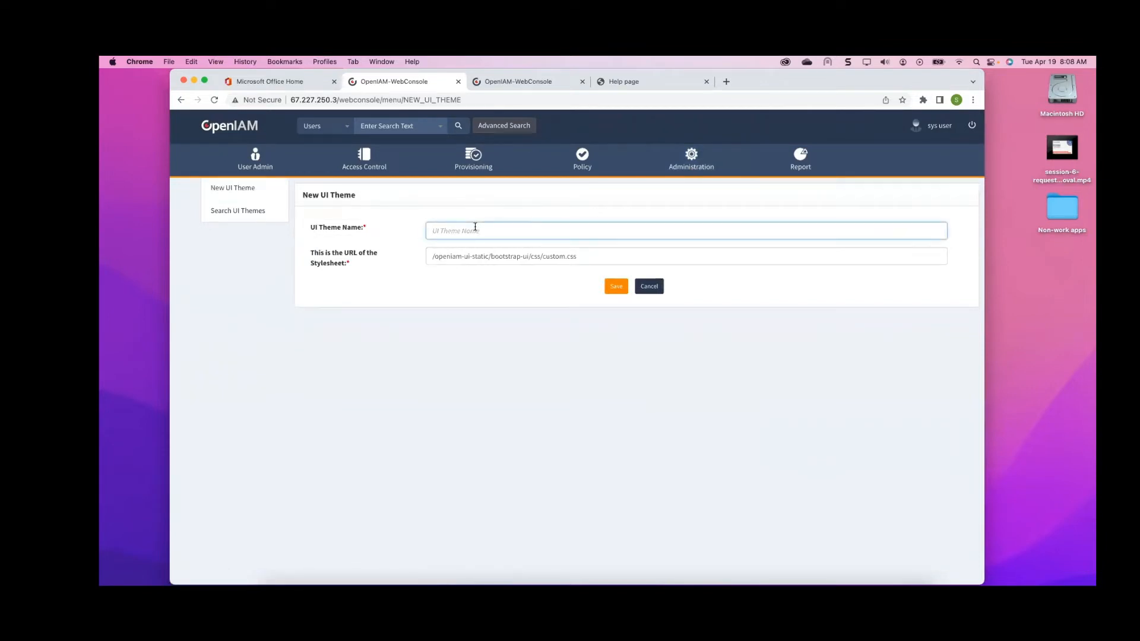
pyautogui.write('Default Theme')
# Keep the default stylesheet URL and save the new theme
pyautogui.moveTo(576, 257); pyautogui.dragTo(417, 261)
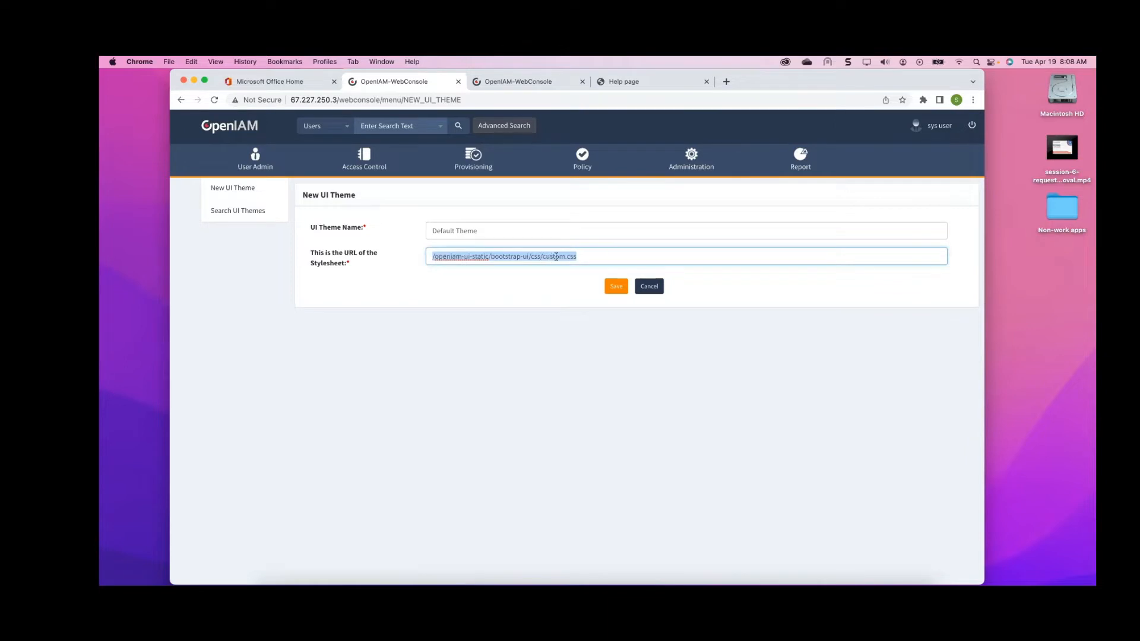
pyautogui.click(607, 252)
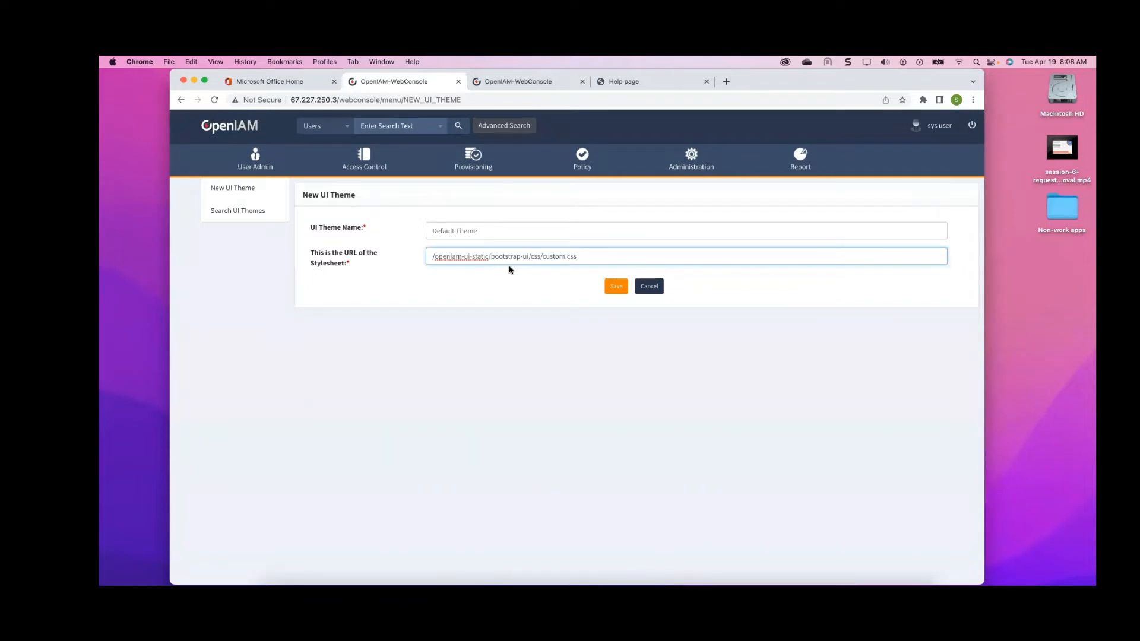
pyautogui.click(618, 291)
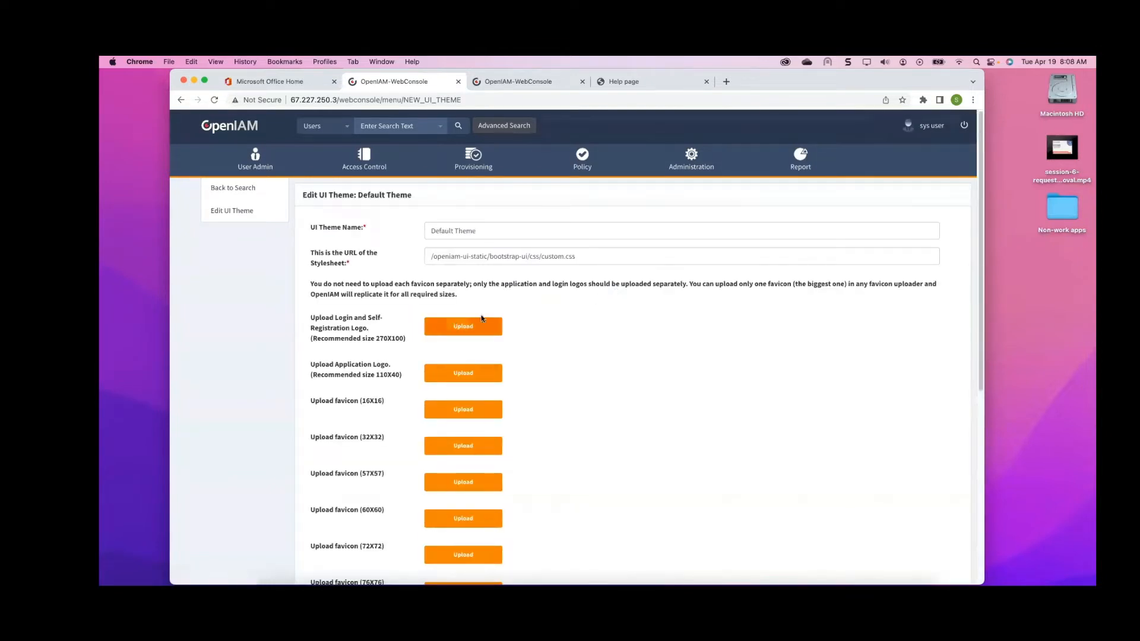
# Review the logo and favicon upload options of the Default Theme and save it without uploads
pyautogui.scroll(-2, 541, 319)
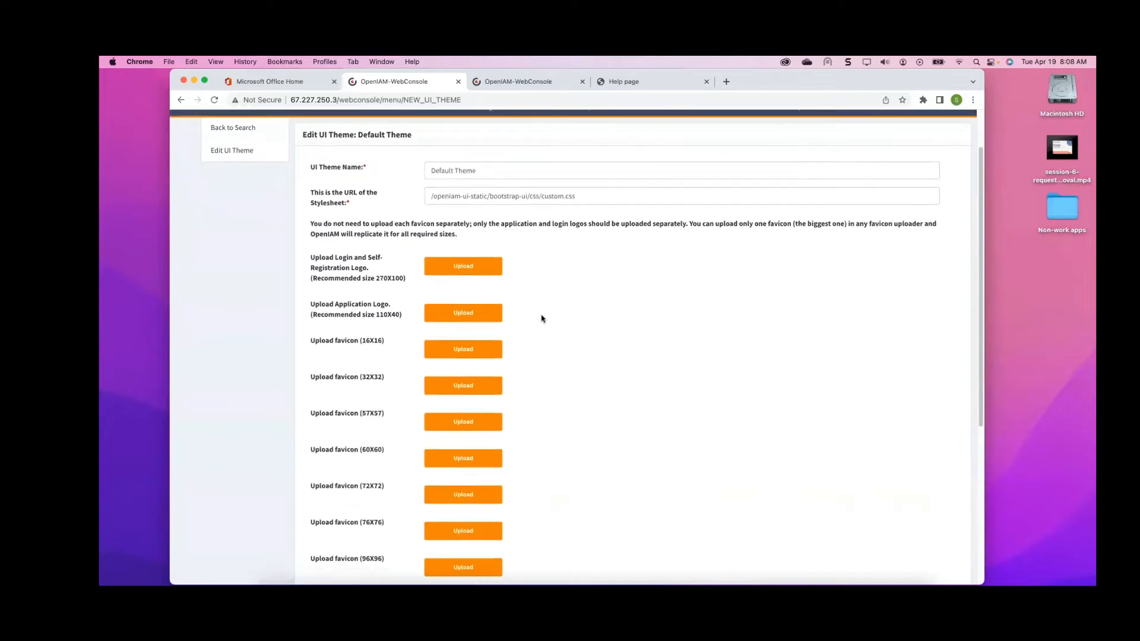
pyautogui.scroll(-2, 542, 319)
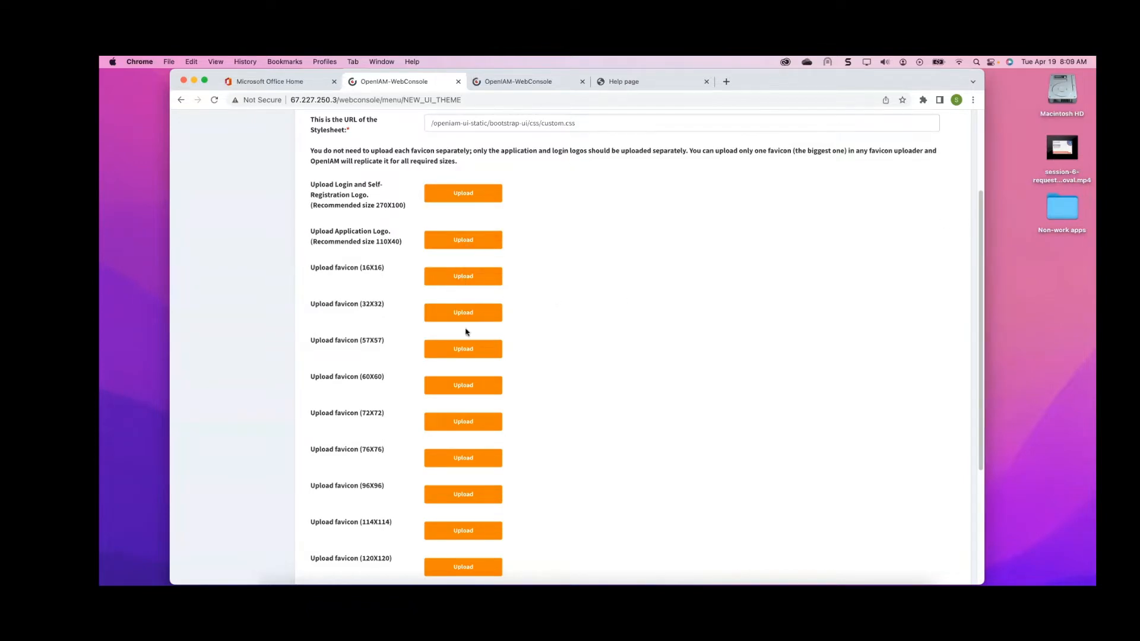
pyautogui.scroll(-5, 463, 430)
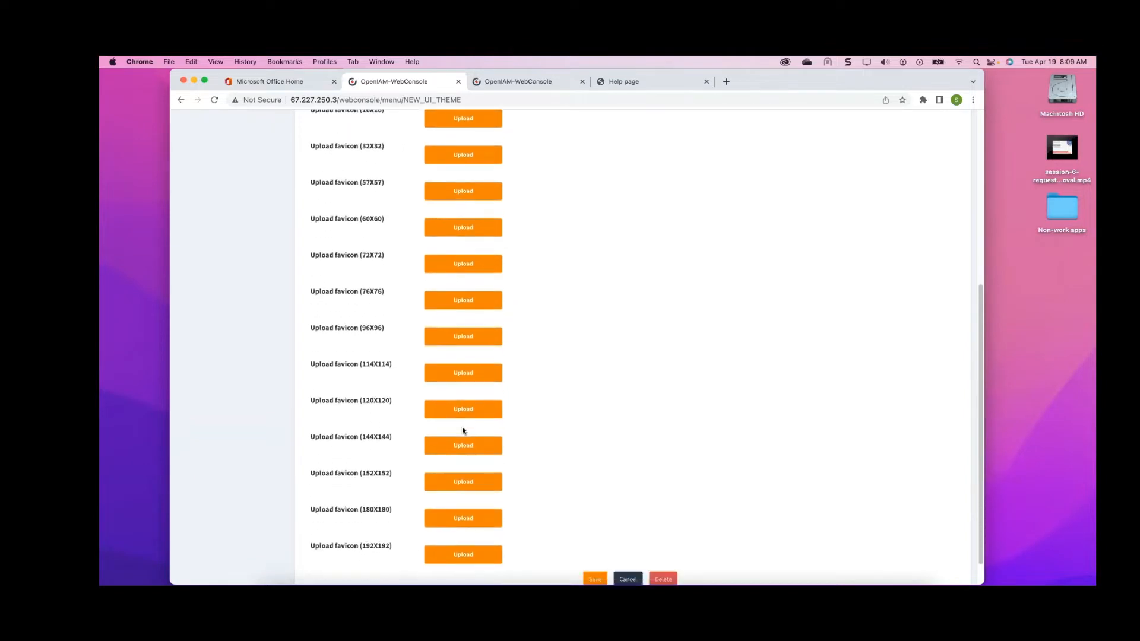
pyautogui.scroll(8, 463, 431)
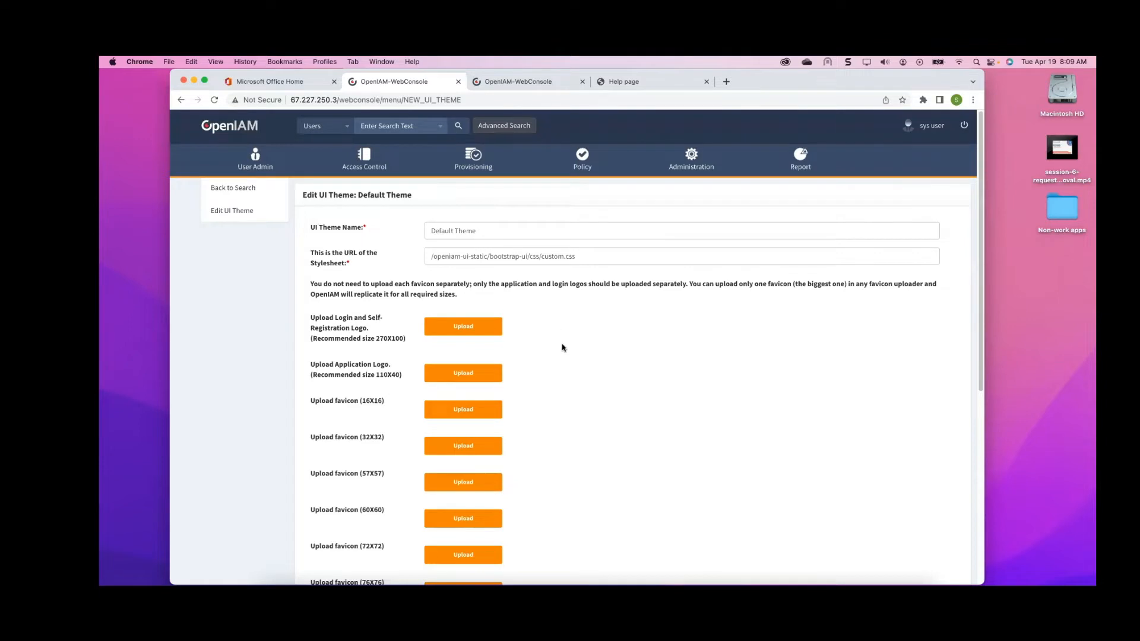
pyautogui.scroll(-3, 561, 351)
pyautogui.scroll(-2, 559, 351)
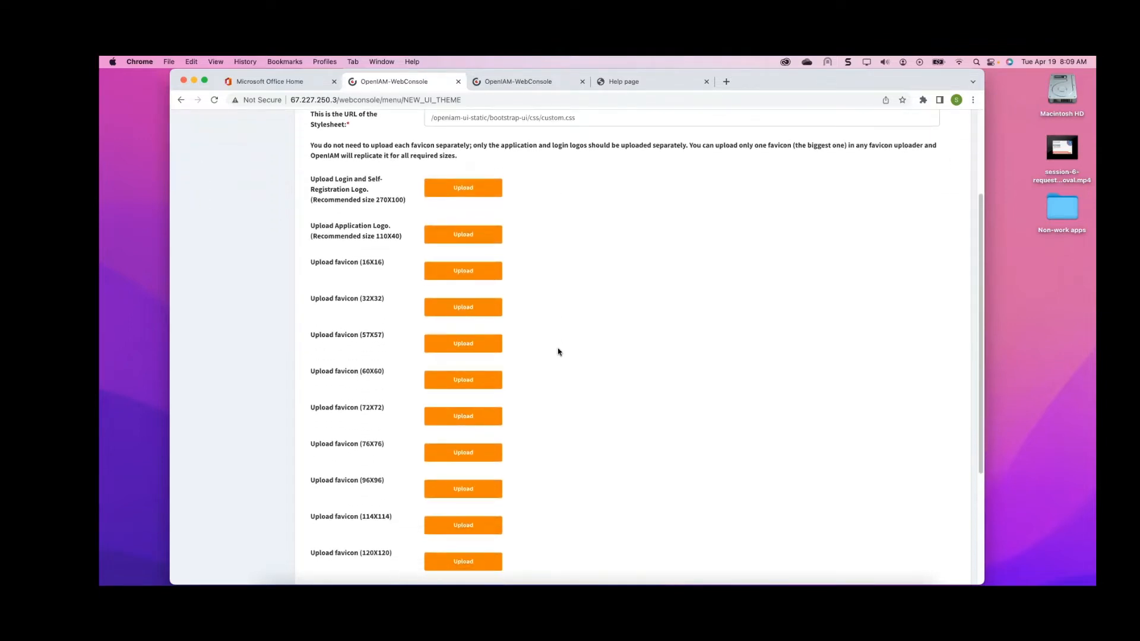
pyautogui.scroll(5, 558, 351)
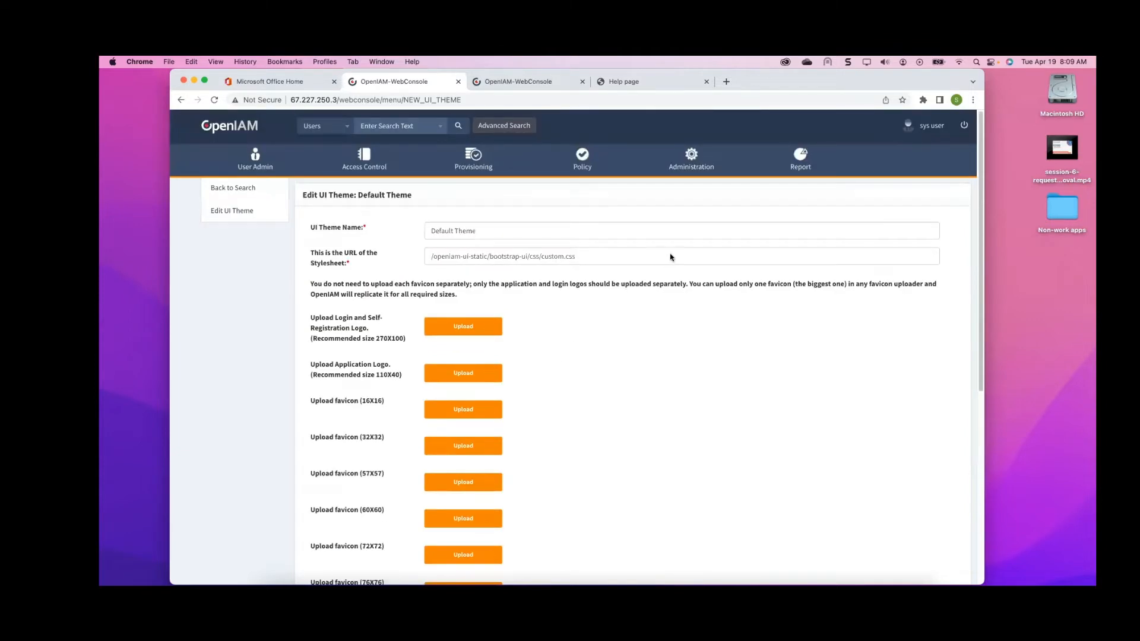
pyautogui.scroll(-10, 659, 258)
pyautogui.scroll(3, 641, 261)
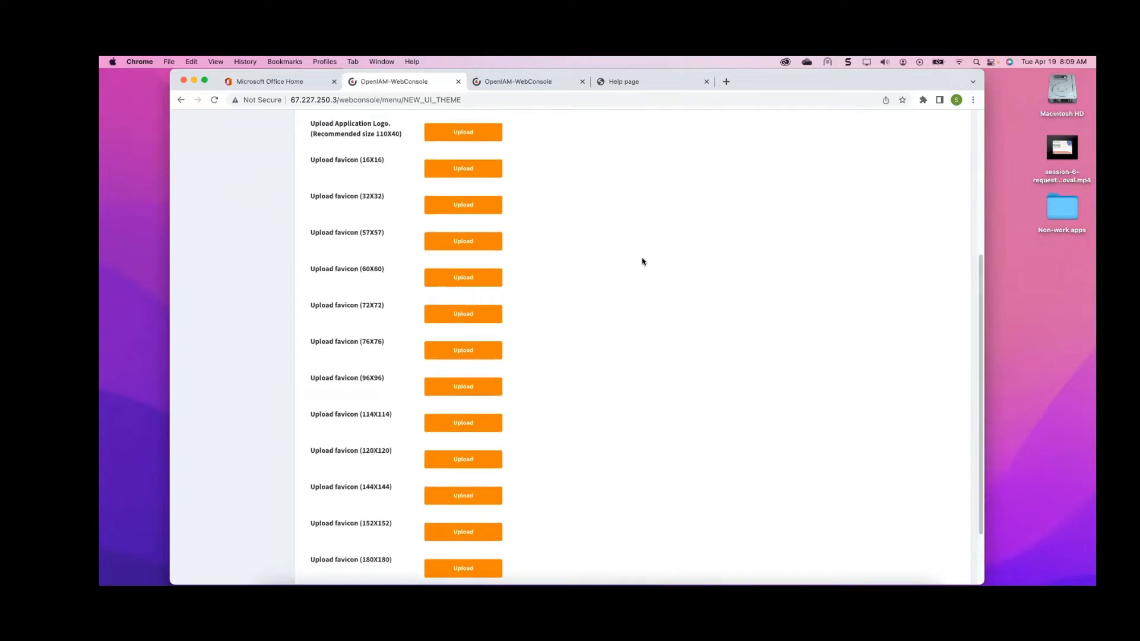
pyautogui.scroll(-3, 596, 429)
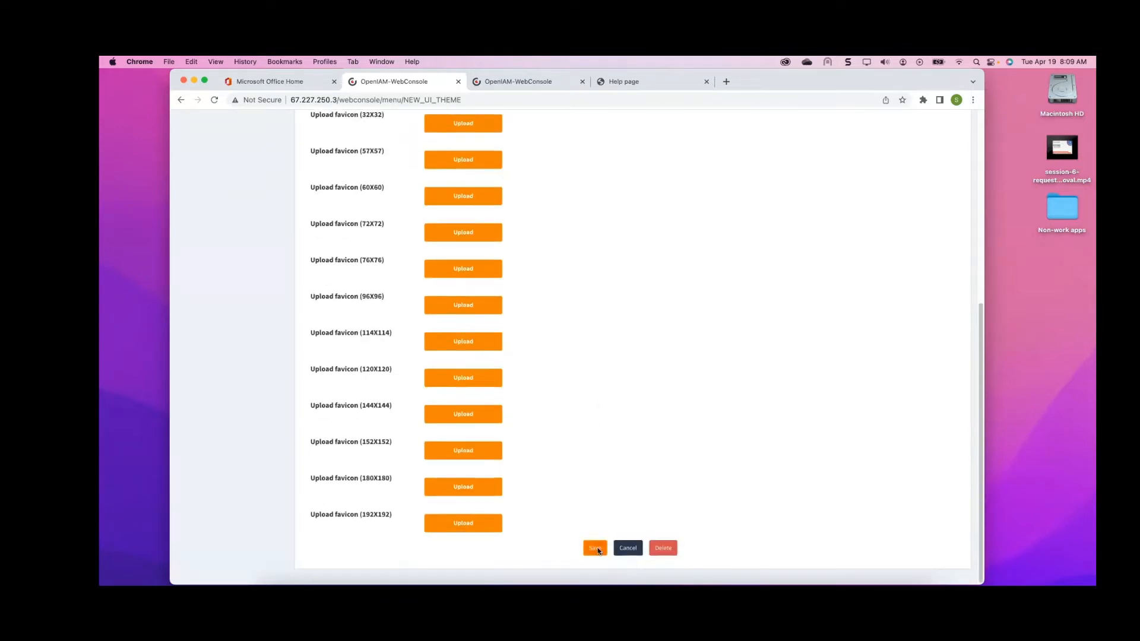
pyautogui.click(596, 548)
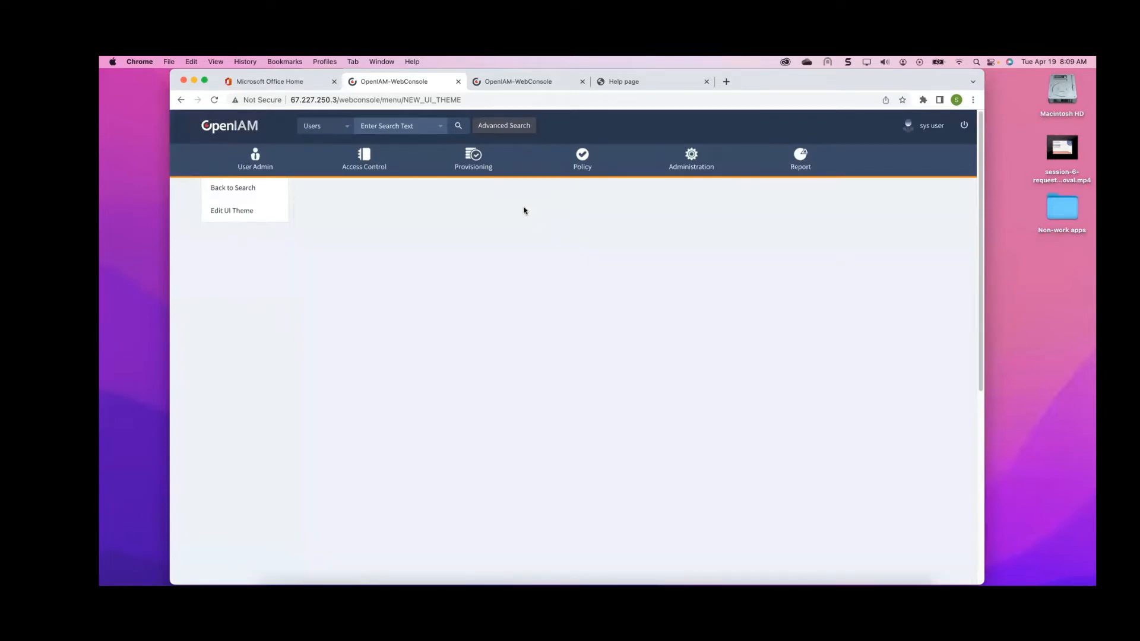
# Edit the Default content provider and set its UI Theme to Default Theme
pyautogui.moveTo(364, 162)
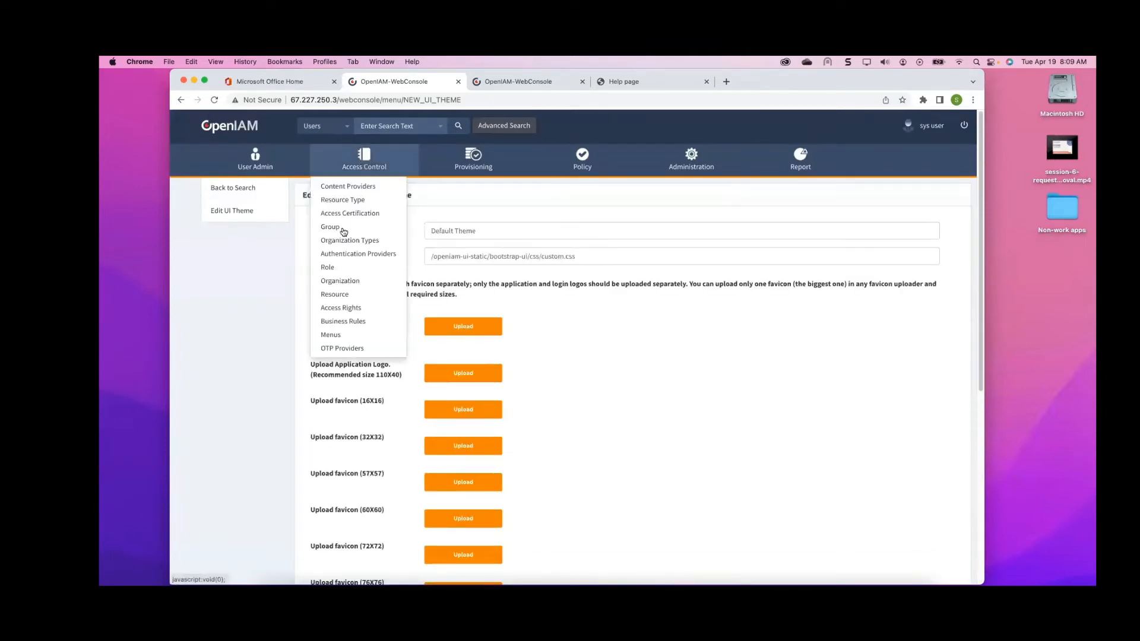
pyautogui.click(362, 187)
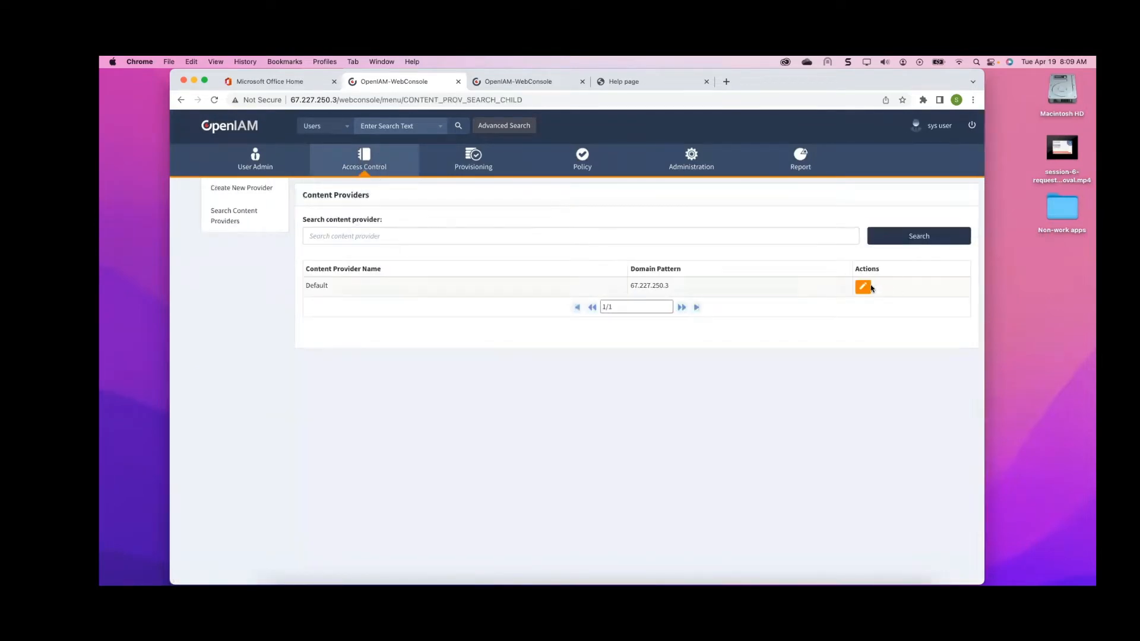
pyautogui.click(863, 287)
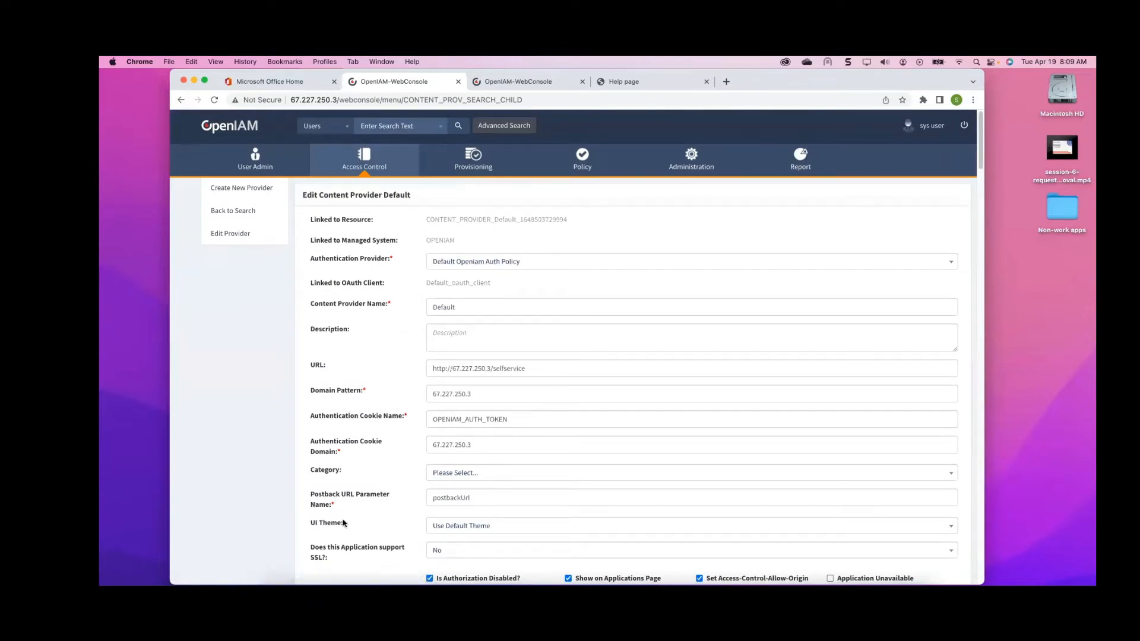
pyautogui.moveTo(356, 524); pyautogui.dragTo(313, 522)
pyautogui.scroll(-3, 451, 475)
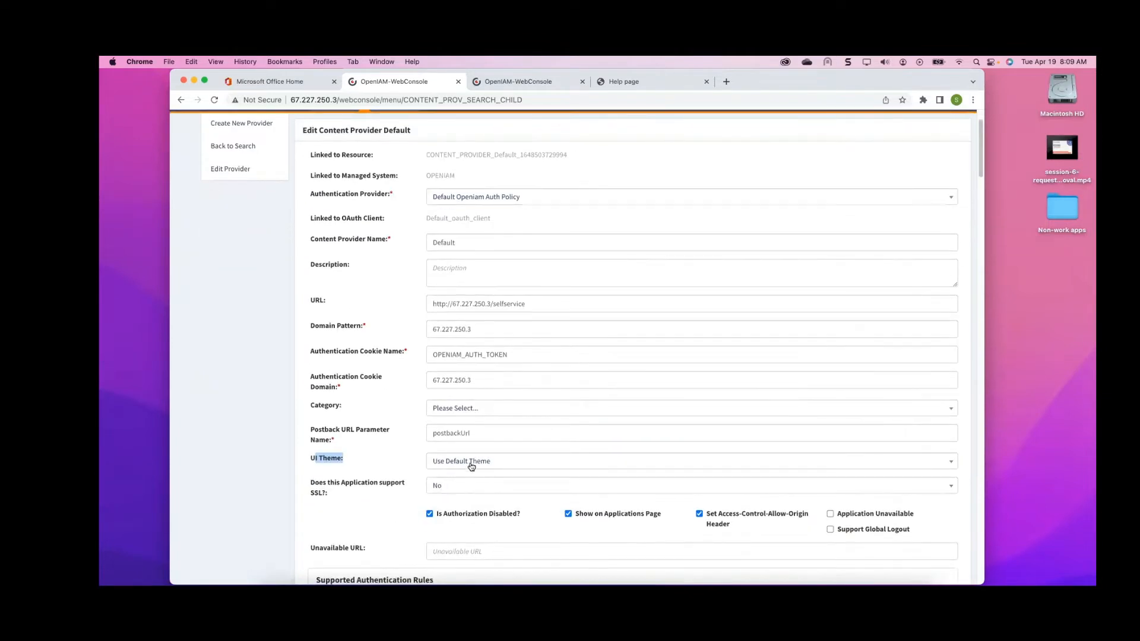
pyautogui.click(471, 467)
pyautogui.click(464, 521)
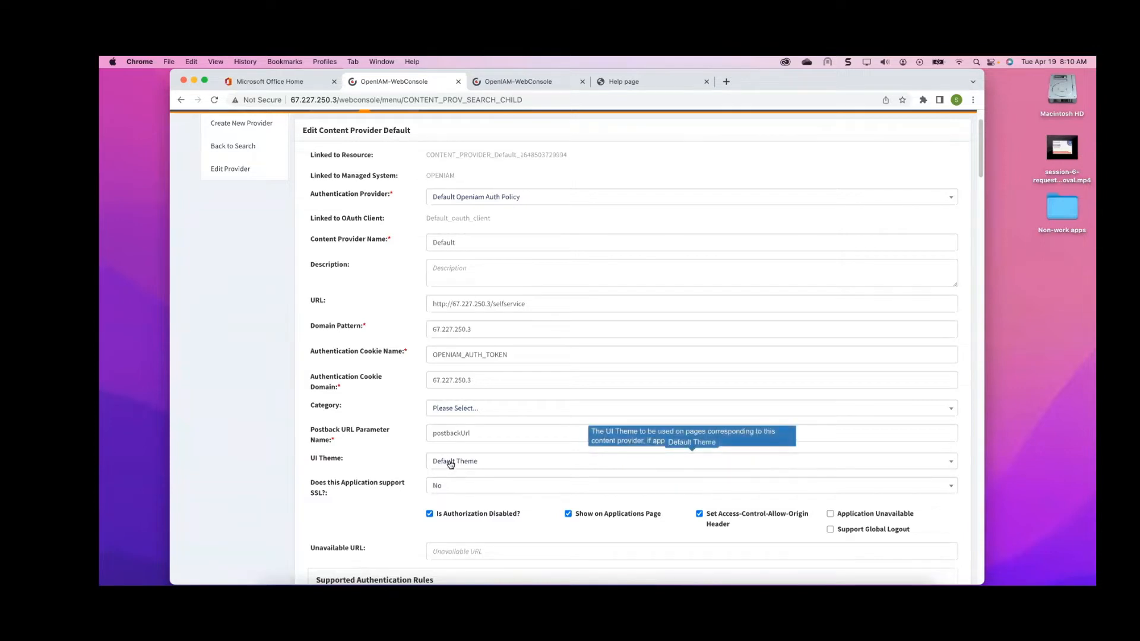
# Switch to the Terminal and print the current working directory
pyautogui.scroll(-2, 450, 465)
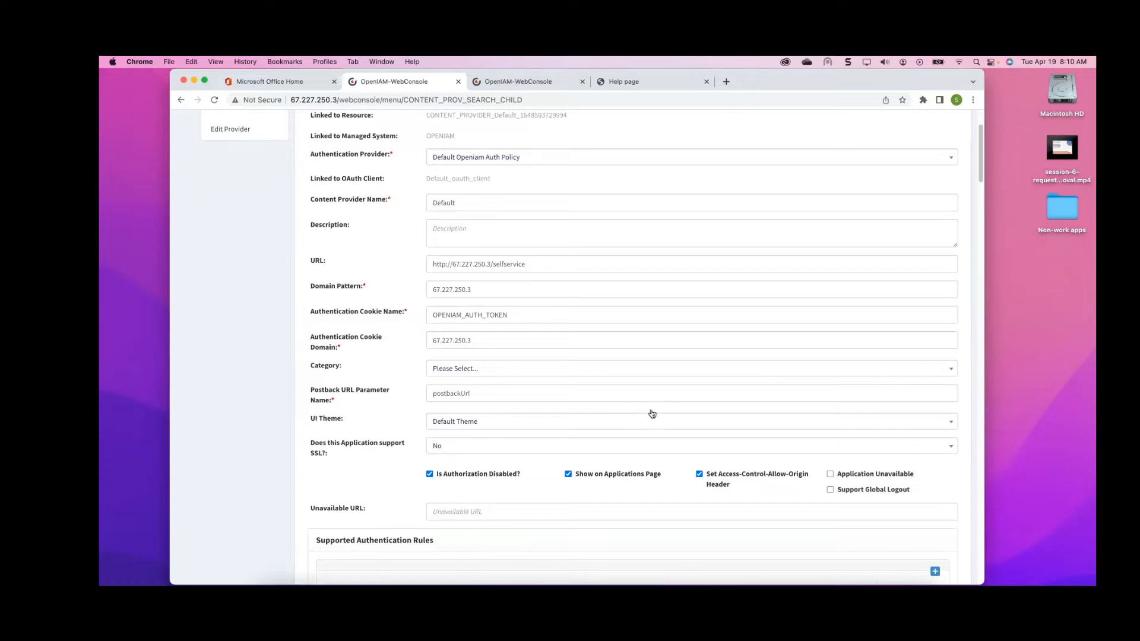
pyautogui.moveTo(642, 423)
pyautogui.moveTo(482, 445)
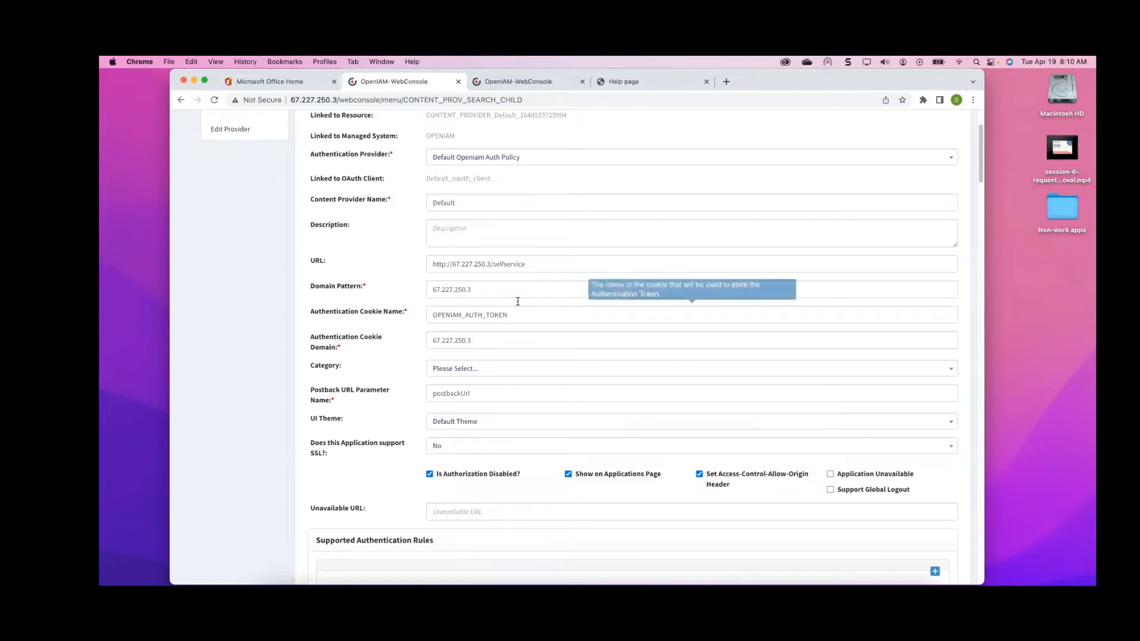
pyautogui.moveTo(503, 312)
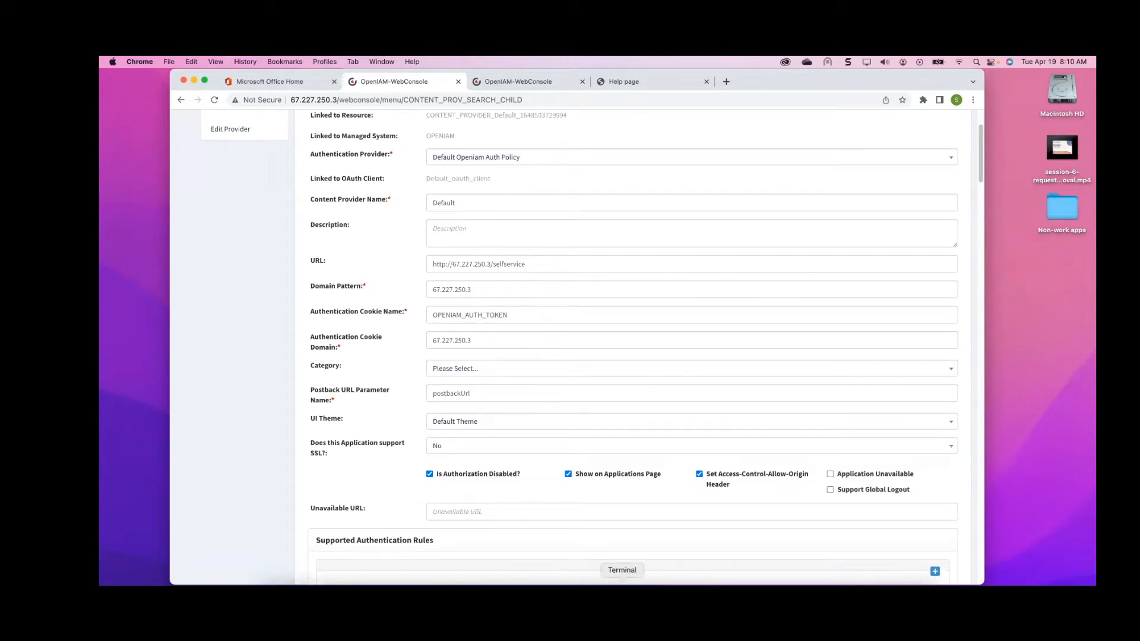
pyautogui.click(621, 583)
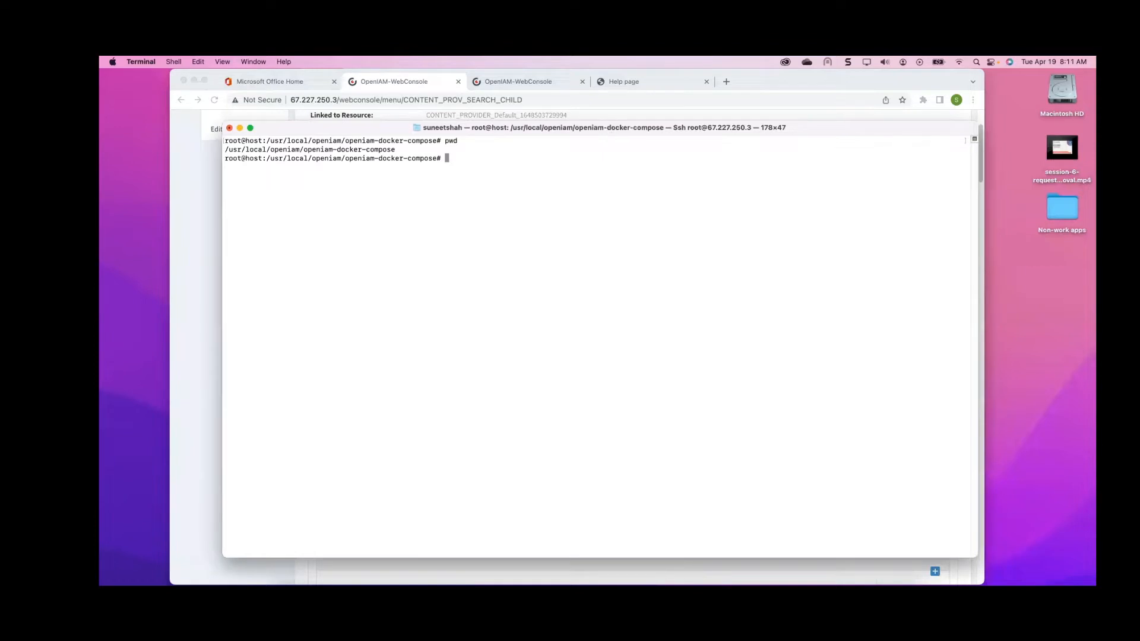
pyautogui.write('pwd')
pyautogui.press('Return')
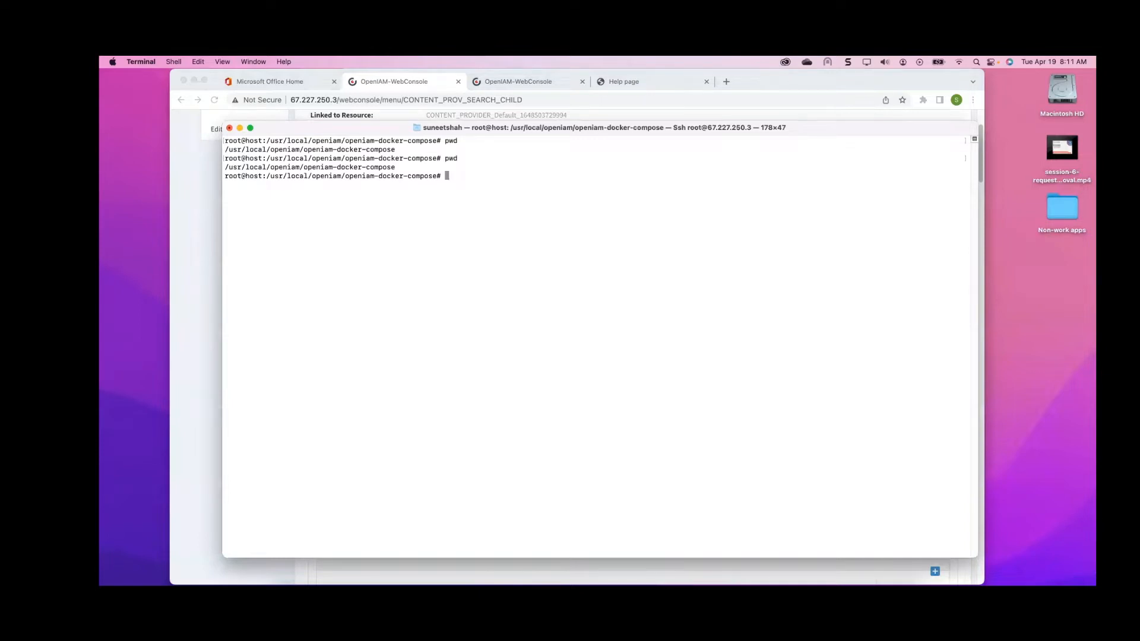
# Navigate into the 3.2/ui directory, listing the contents of each folder along the way
pyautogui.write('ls -l')
pyautogui.press('Return')
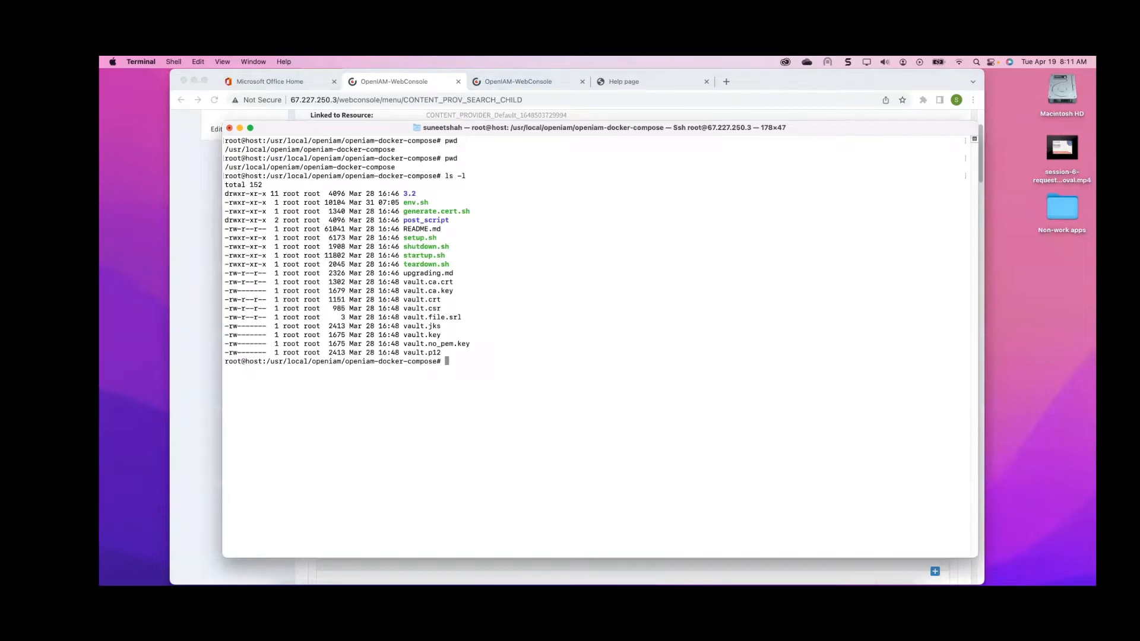
pyautogui.write('cd 3.2')
pyautogui.press('Return')
pyautogui.write('ls -l')
pyautogui.press('Return')
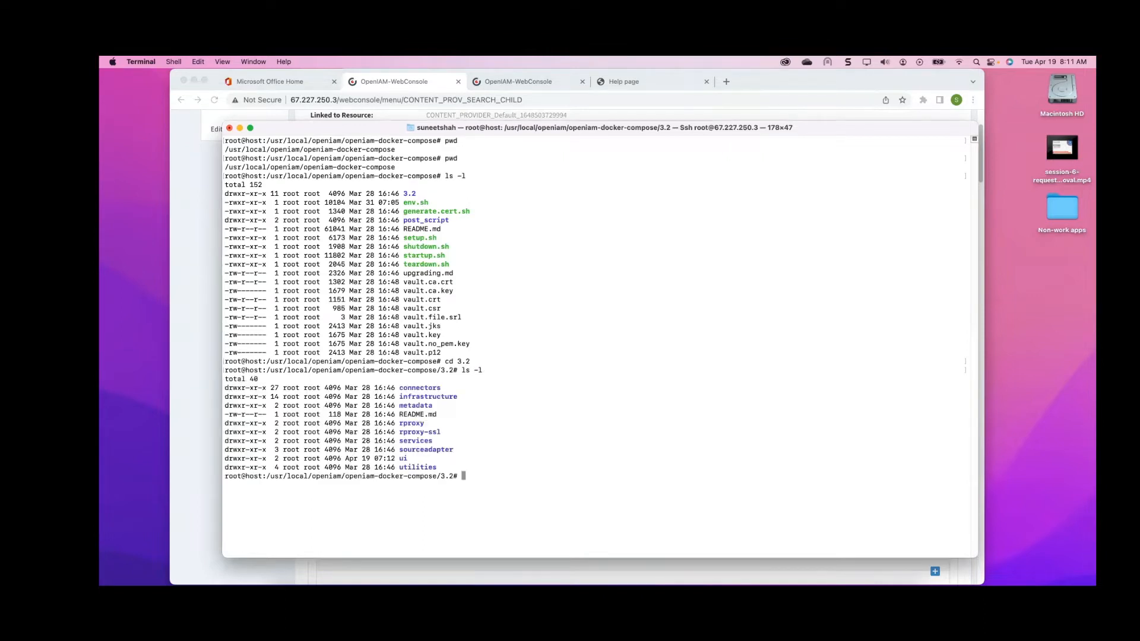
pyautogui.write('cd u')
pyautogui.write('i')
pyautogui.press('Tab')
pyautogui.press('Return')
pyautogui.write('ls -l')
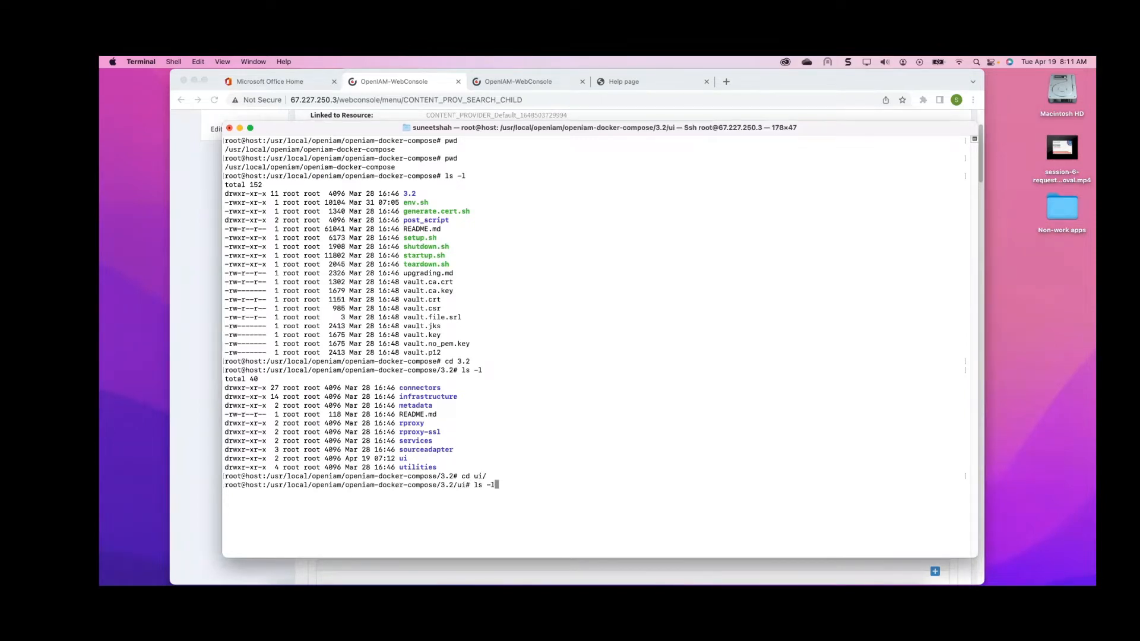
pyautogui.press('Return')
# Open docker-compose.yaml in nano, choosing to open it anyway
pyautogui.write('nano')
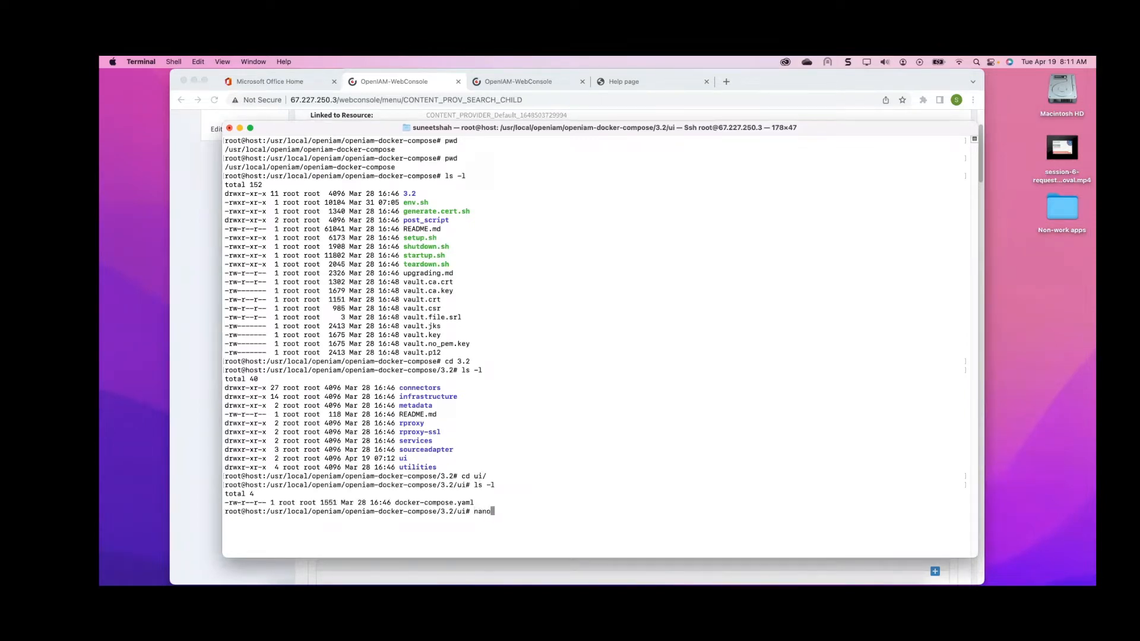
pyautogui.write(' dock')
pyautogui.press('Tab')
pyautogui.press('Return')
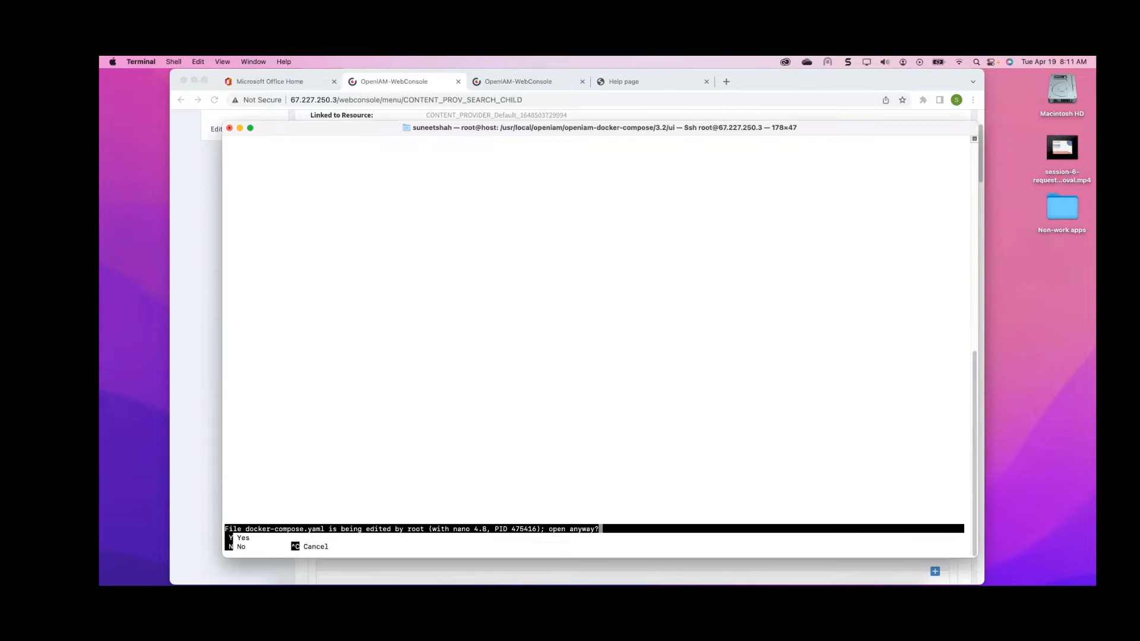
pyautogui.press('y')
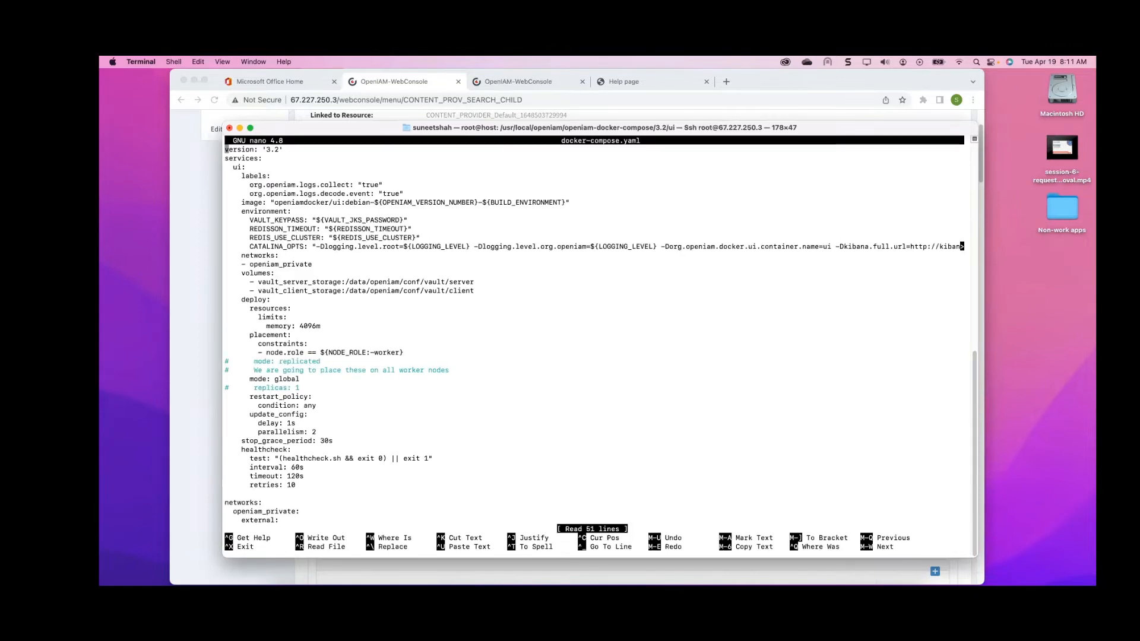
# Insert blank lines below the vault client volume entry in docker-compose.yaml
pyautogui.press('Down')
pyautogui.press('Down')
pyautogui.press('Down')
pyautogui.press('Down')
pyautogui.press('Down')
pyautogui.press('Down')
pyautogui.press('Down')
pyautogui.press('Down')
pyautogui.press('Down')
pyautogui.press('Down')
pyautogui.press('Down')
pyautogui.press('Down')
pyautogui.press('Down')
pyautogui.press('Down')
pyautogui.press('Down')
pyautogui.press('Down')
pyautogui.press('Down')
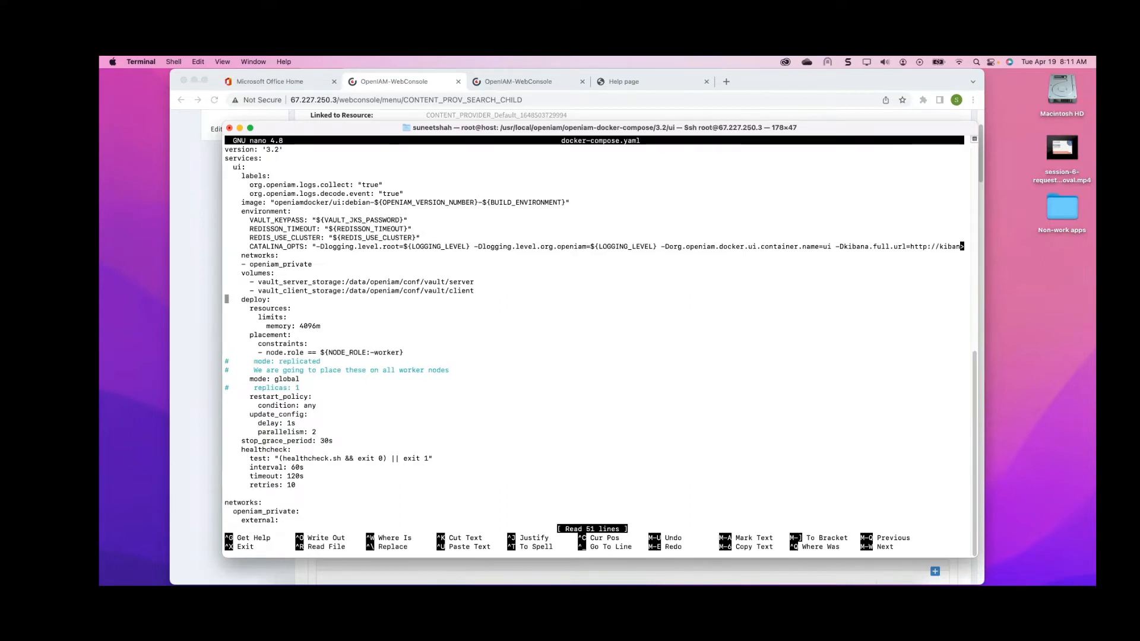
pyautogui.press('Return')
pyautogui.press('Up')
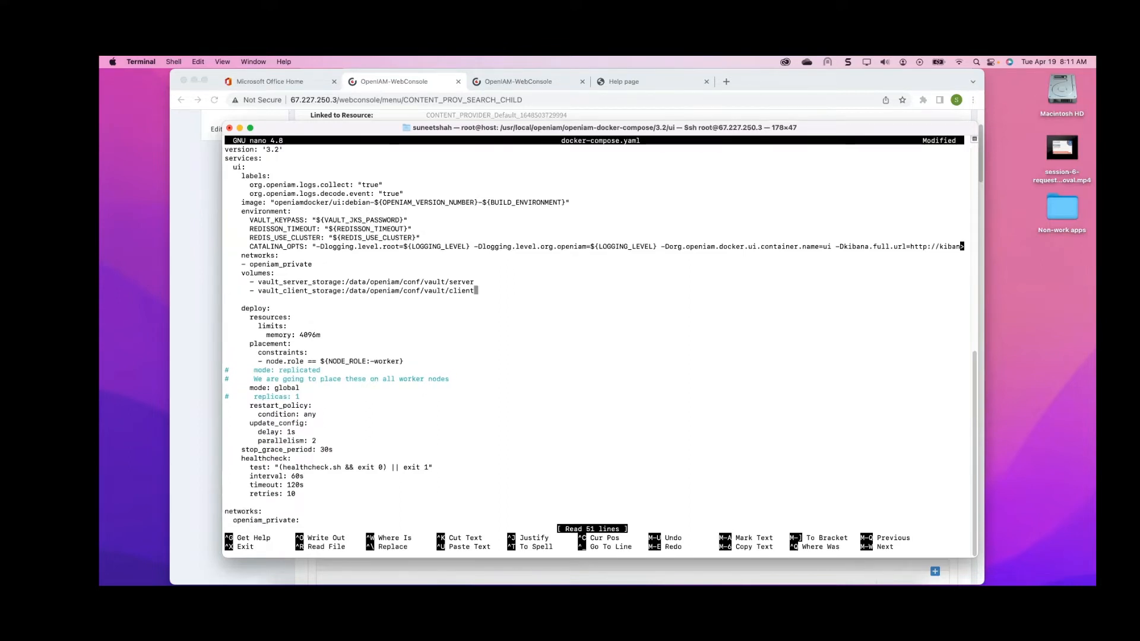
pyautogui.press('Return')
pyautogui.press('Up')
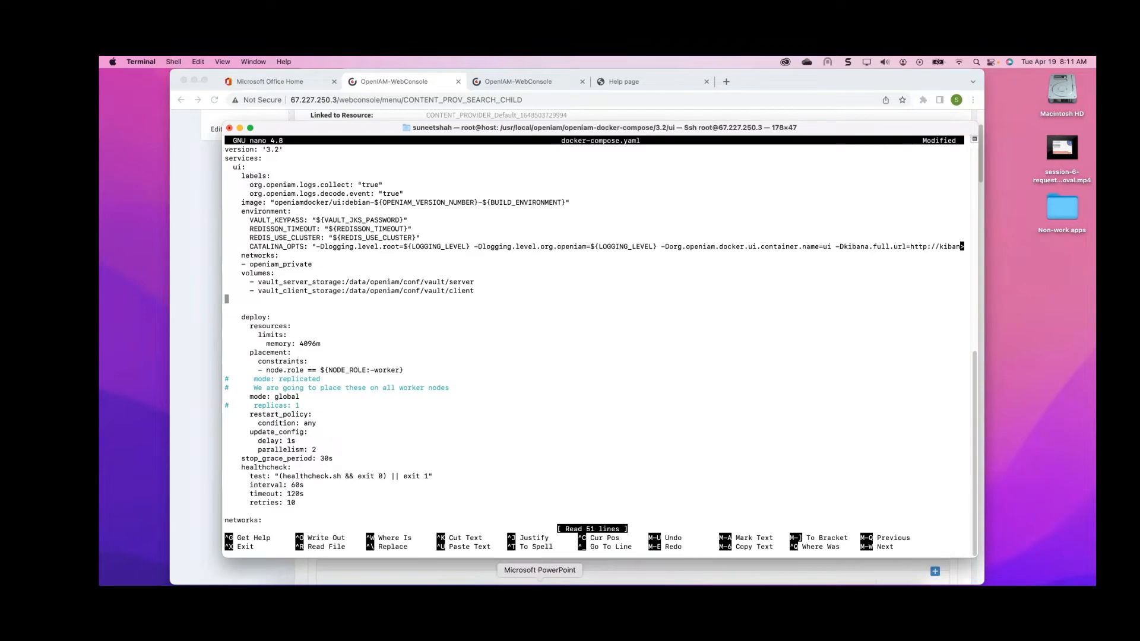
# Switch to the presentation and copy the volume mapping "/path_to_directory/static_data/:/usr/local/tomcat/webapps/static/" from the slide
pyautogui.click(540, 583)
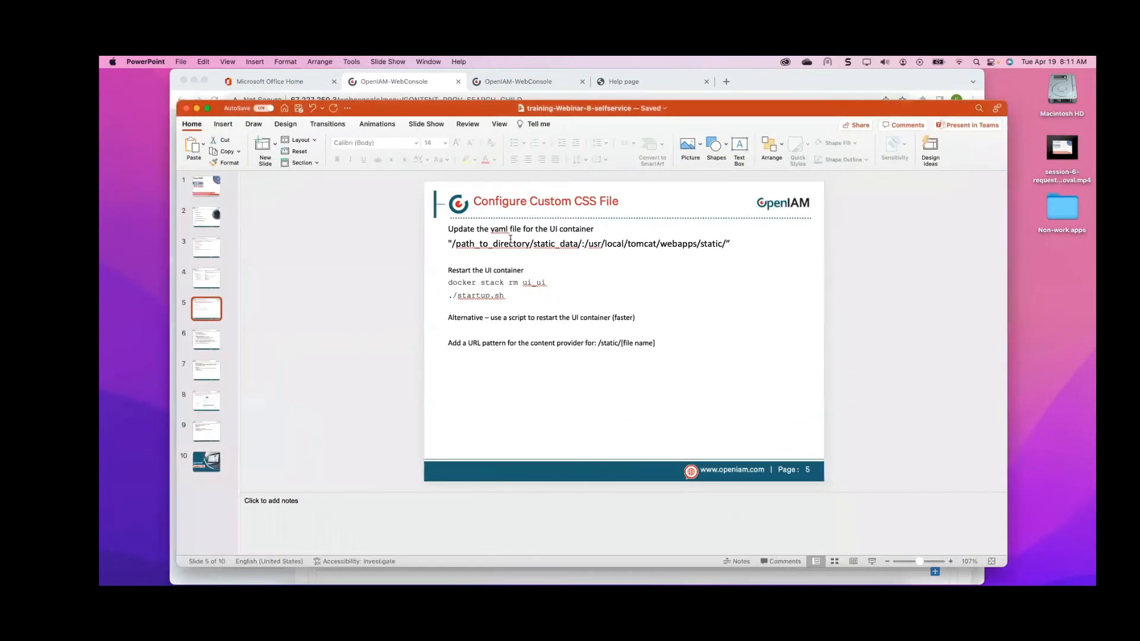
pyautogui.click(510, 239)
pyautogui.moveTo(448, 244); pyautogui.dragTo(626, 246)
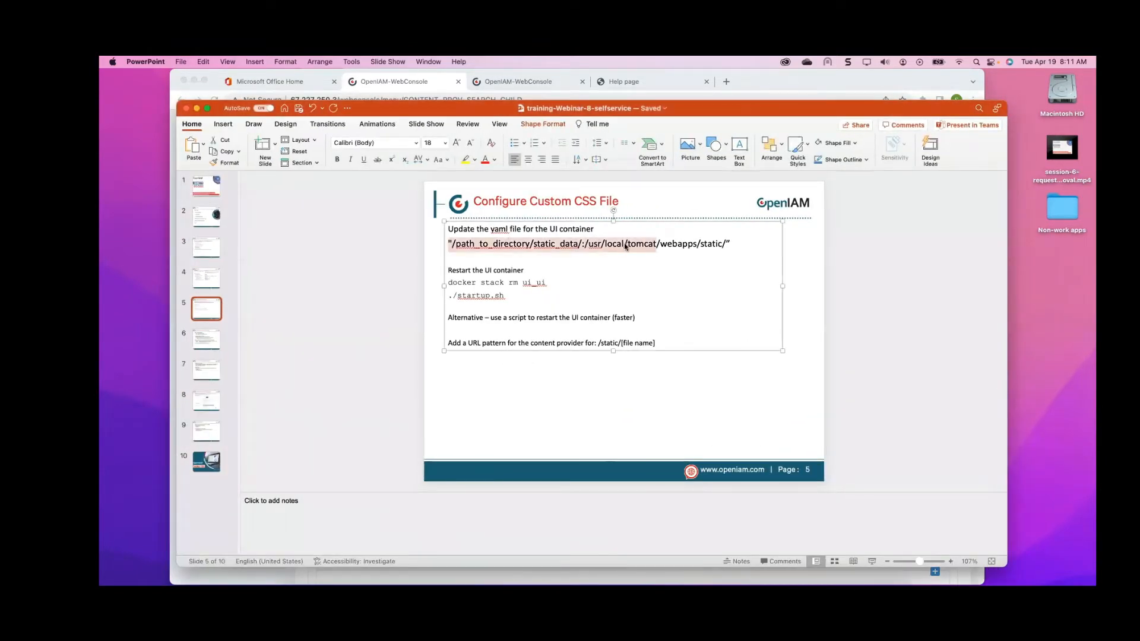
pyautogui.click(625, 245)
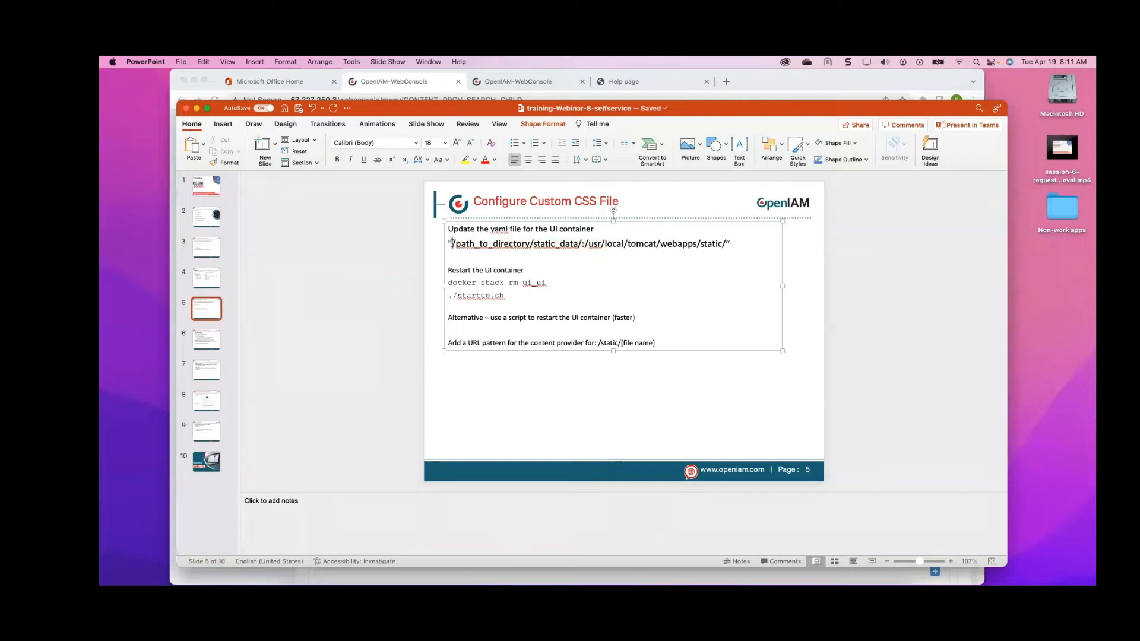
pyautogui.moveTo(452, 243); pyautogui.dragTo(723, 245)
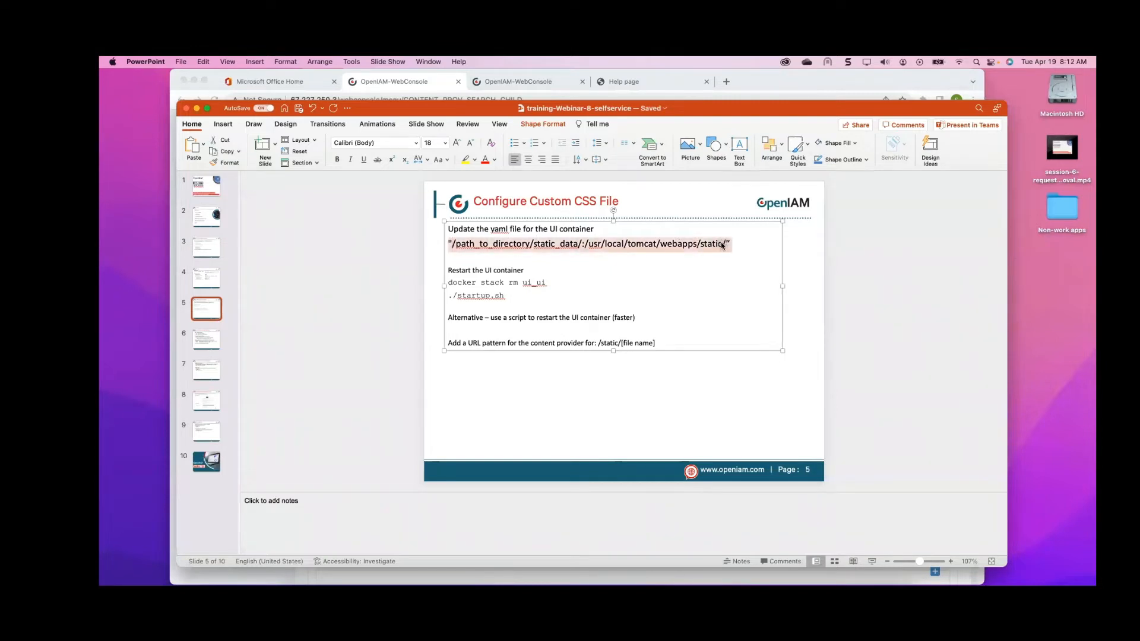
pyautogui.click(723, 245)
pyautogui.click(538, 245)
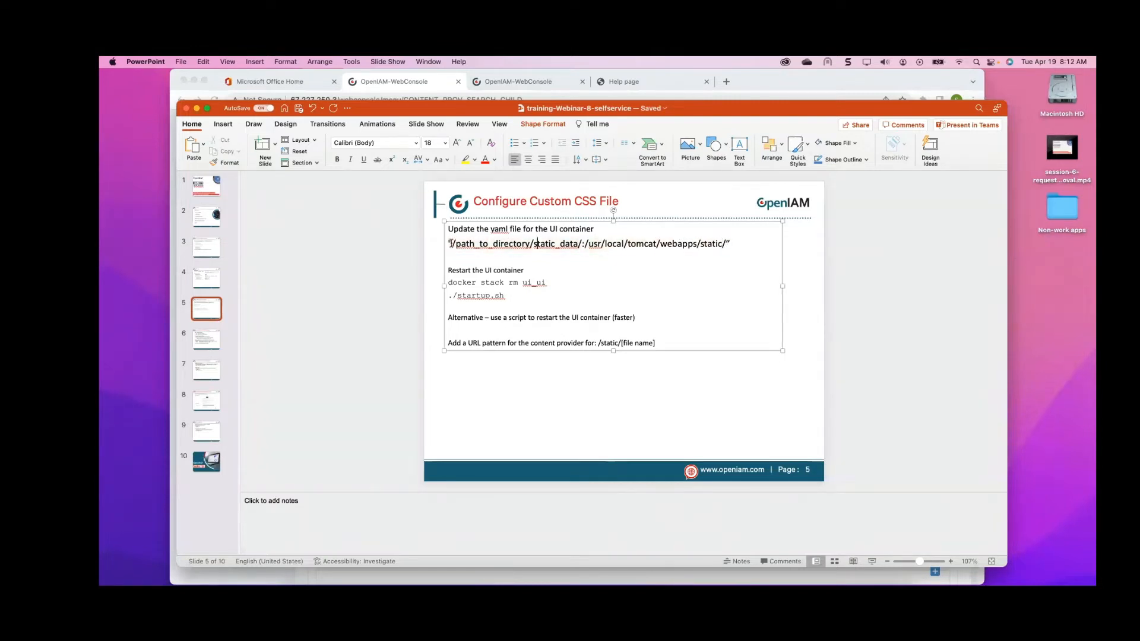
pyautogui.moveTo(450, 243); pyautogui.dragTo(725, 239)
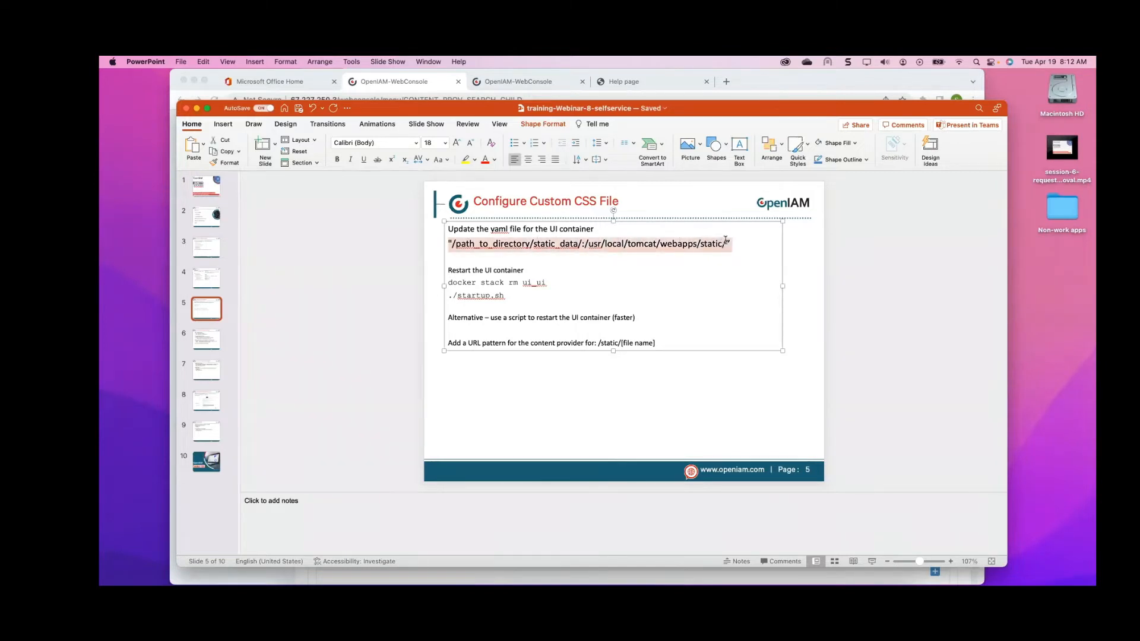
pyautogui.rightClick(709, 244)
pyautogui.click(724, 266)
# Paste the mapping as a new volume entry "- /path_to_directory/static_data/:/usr/local/tomcat/webapps/static/" under the UI service's volumes
pyautogui.click(645, 582)
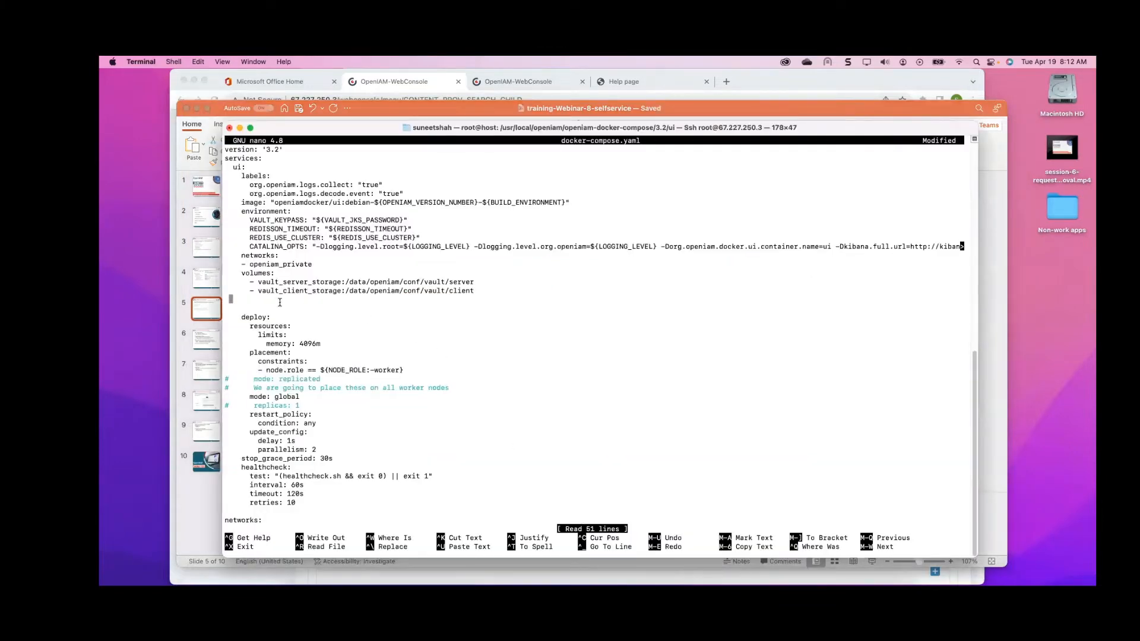
pyautogui.press('super+v')
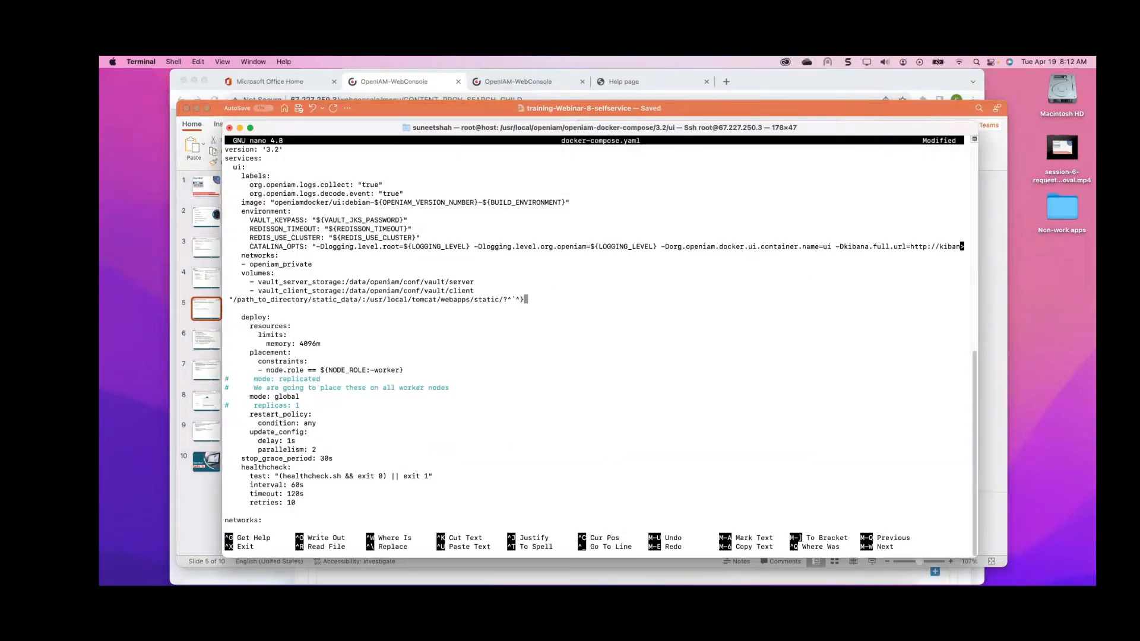
pyautogui.press('BackSpace')
pyautogui.press('BackSpace')
pyautogui.press('BackSpace')
pyautogui.press('BackSpace')
pyautogui.press('BackSpace')
pyautogui.press('Home')
pyautogui.press('Delete')
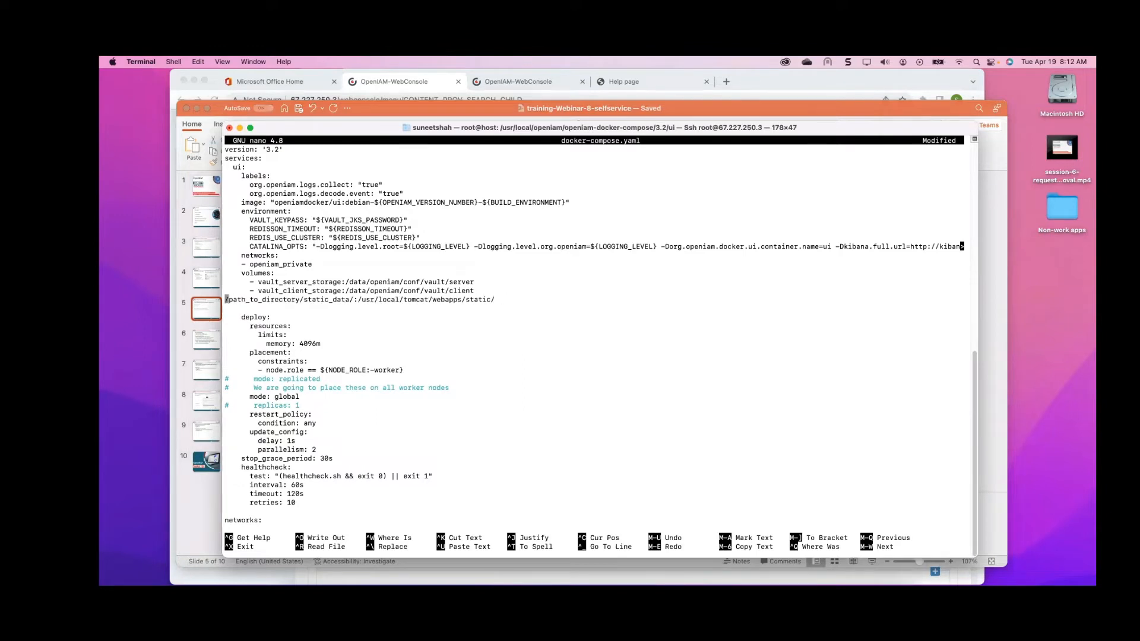
pyautogui.write('=')
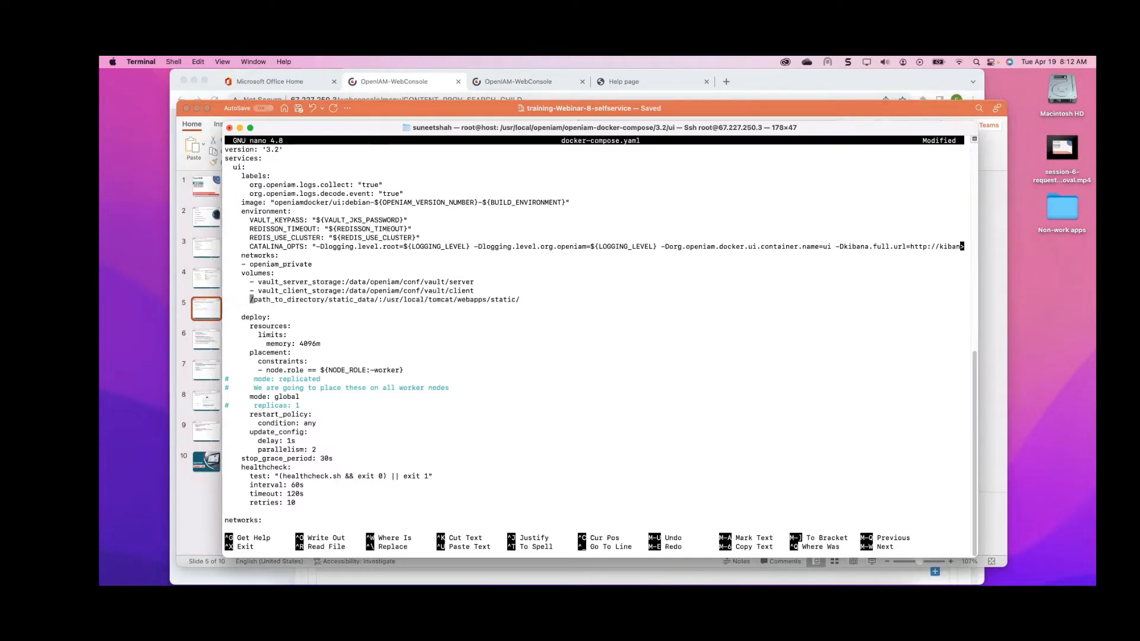
pyautogui.press('BackSpace')
pyautogui.press('BackSpace')
pyautogui.press('BackSpace')
pyautogui.write('-')
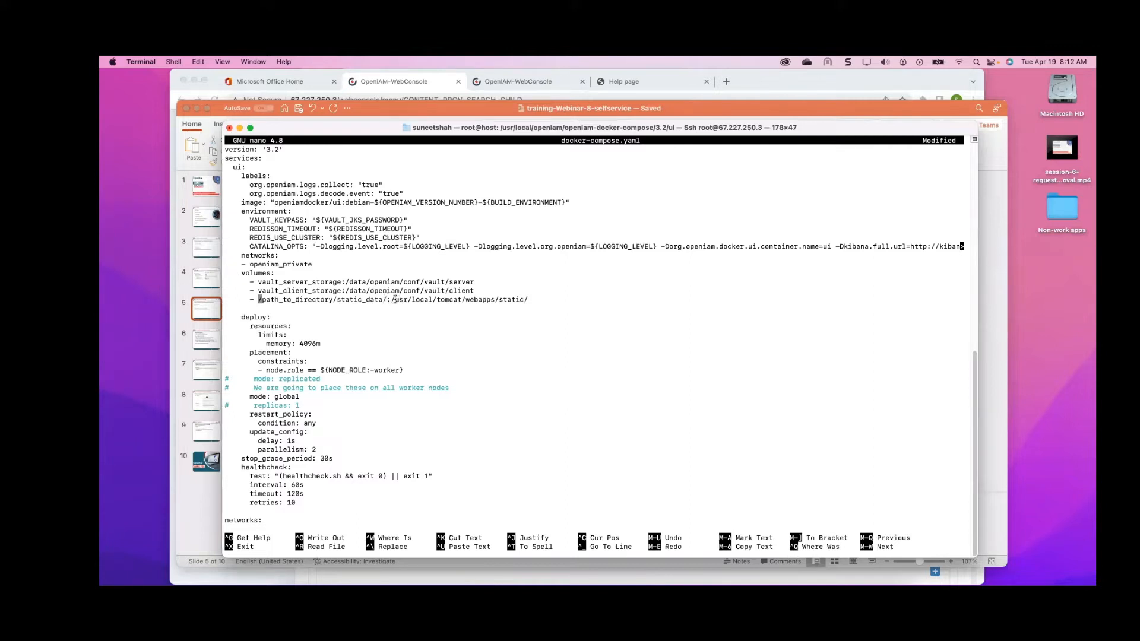
# Examine the container path and host path parts of the new volume entry
pyautogui.moveTo(391, 299); pyautogui.dragTo(535, 296)
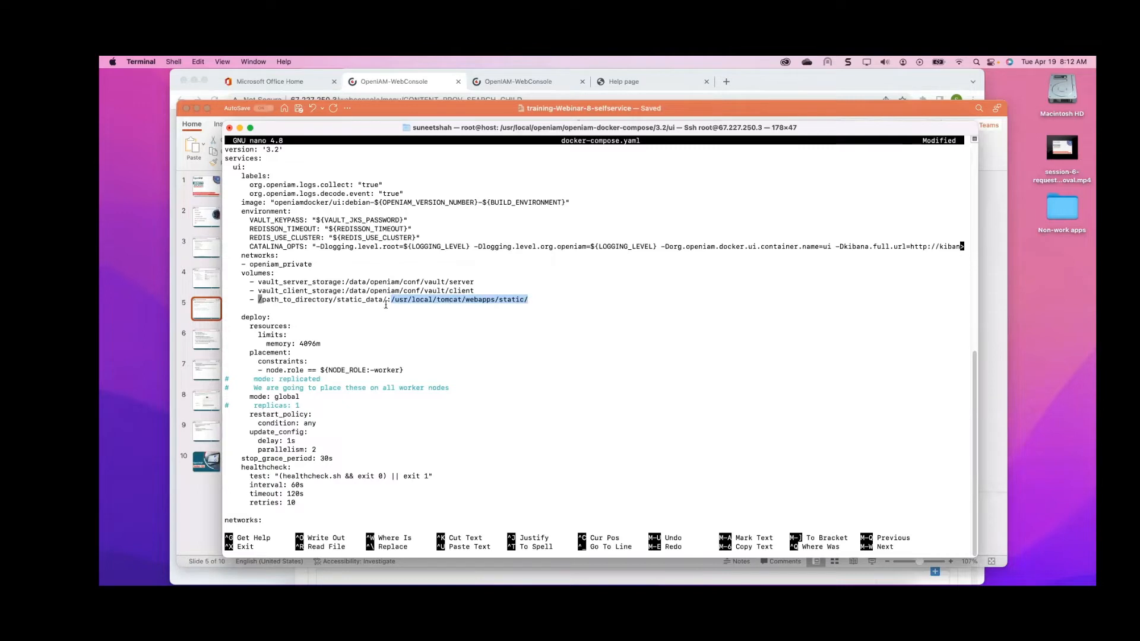
pyautogui.moveTo(391, 300); pyautogui.dragTo(536, 298)
pyautogui.click(534, 298)
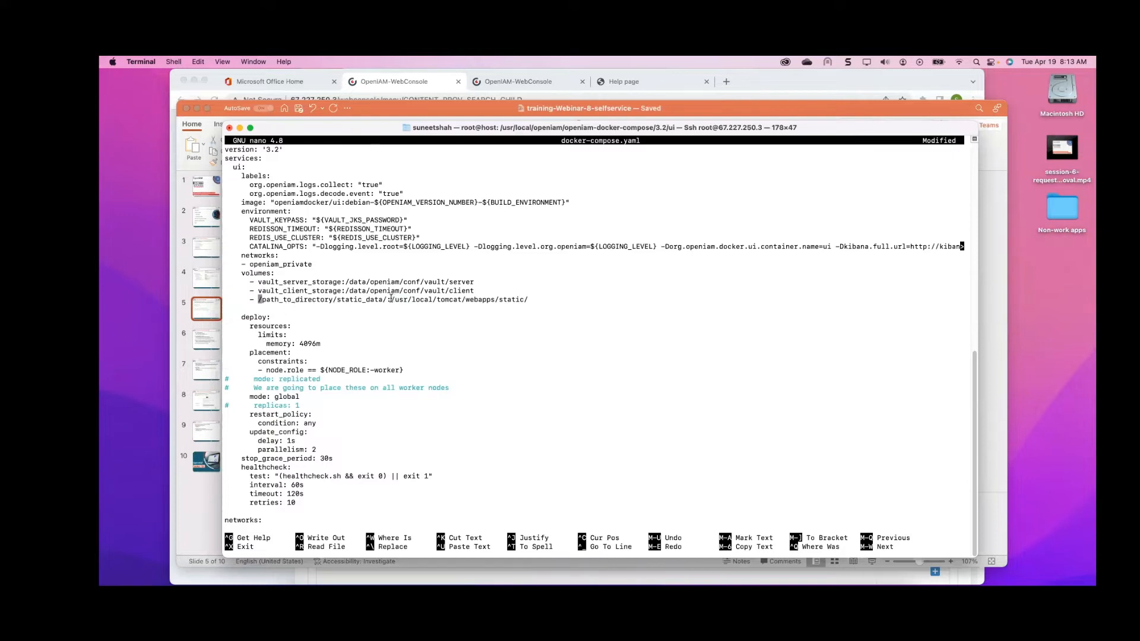
pyautogui.moveTo(391, 300); pyautogui.dragTo(537, 299)
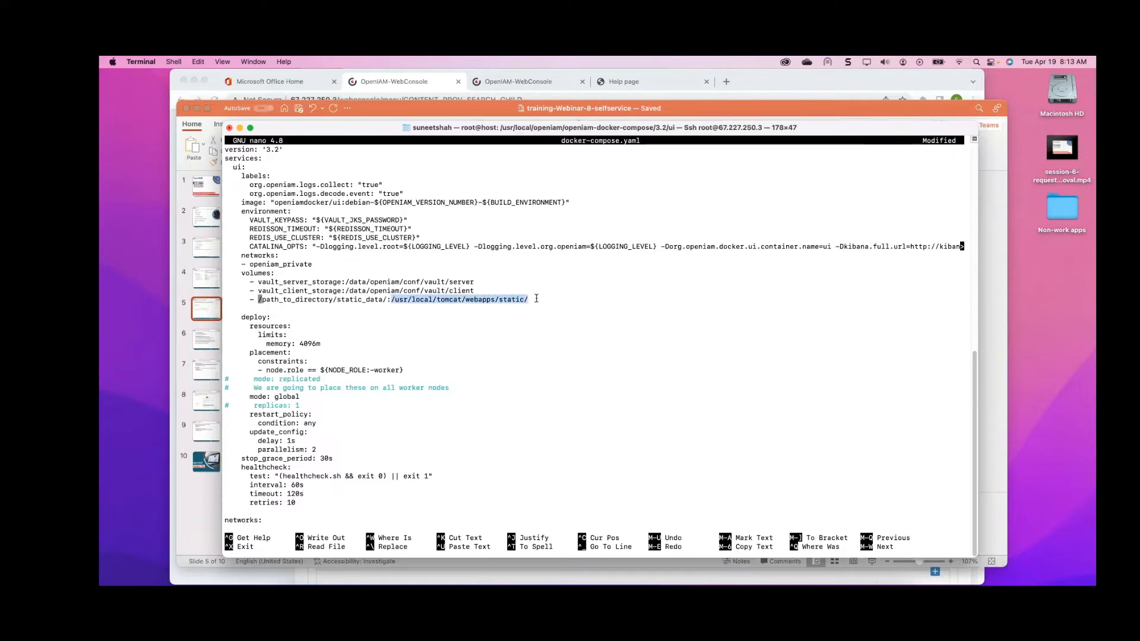
pyautogui.click(360, 303)
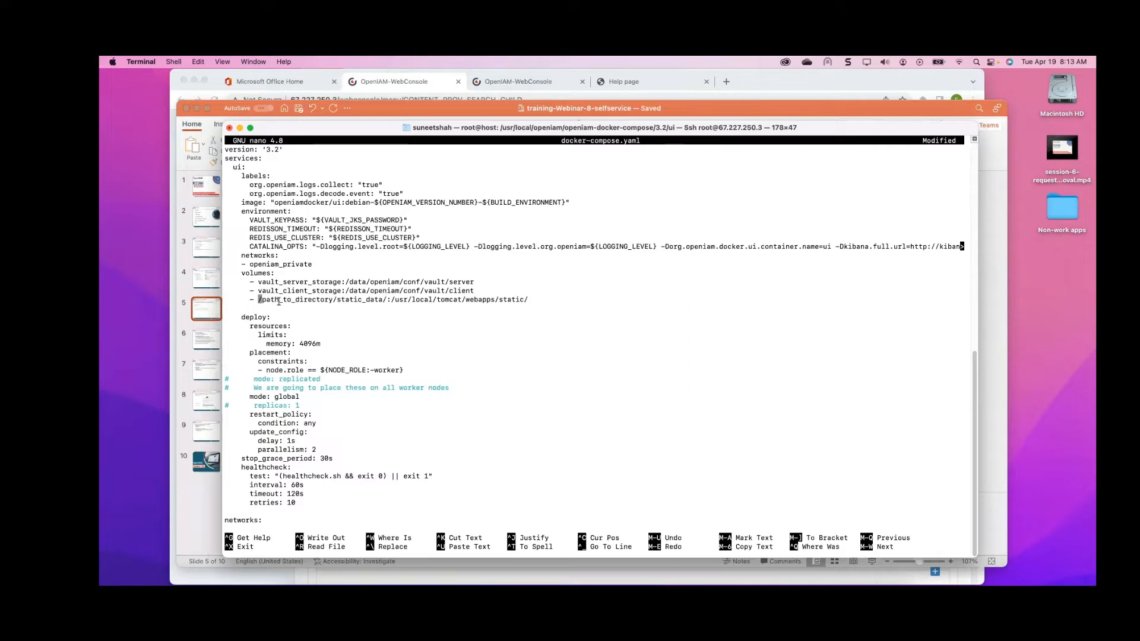
pyautogui.moveTo(387, 300); pyautogui.dragTo(260, 300)
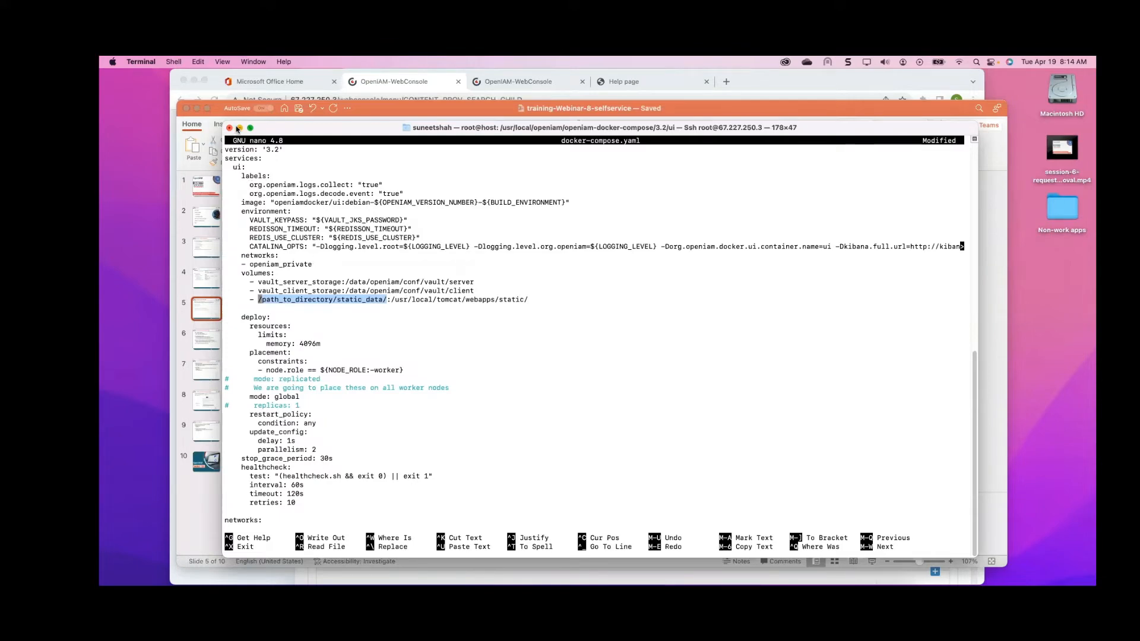
# Bring the presentation forward and review the UI container restart commands on the slide
pyautogui.click(239, 128)
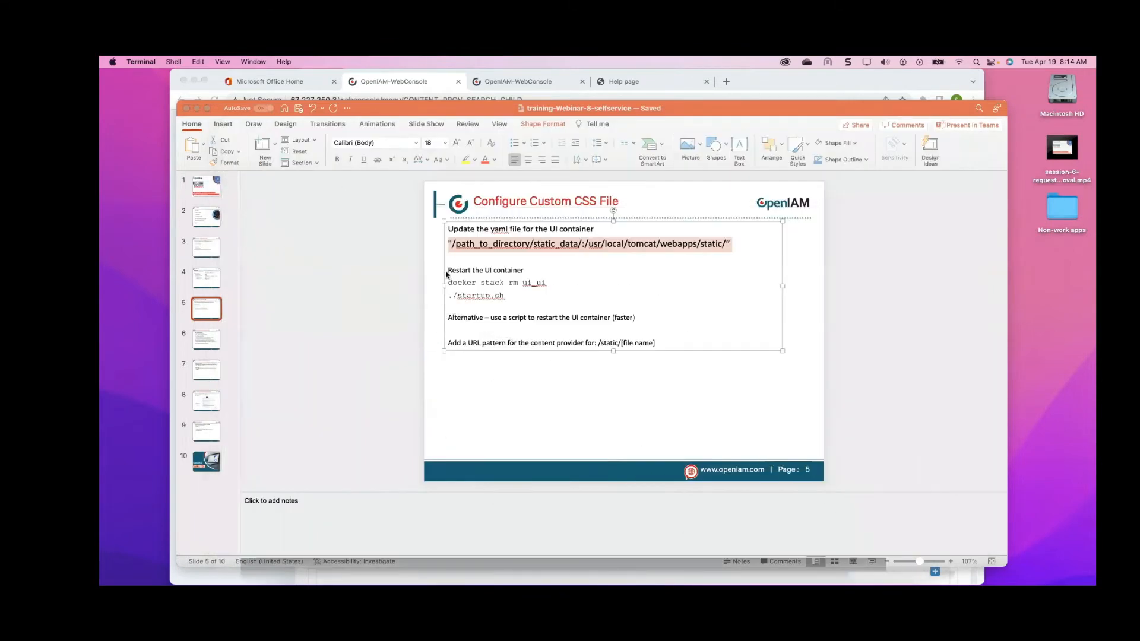
pyautogui.moveTo(823, 104); pyautogui.dragTo(787, 73)
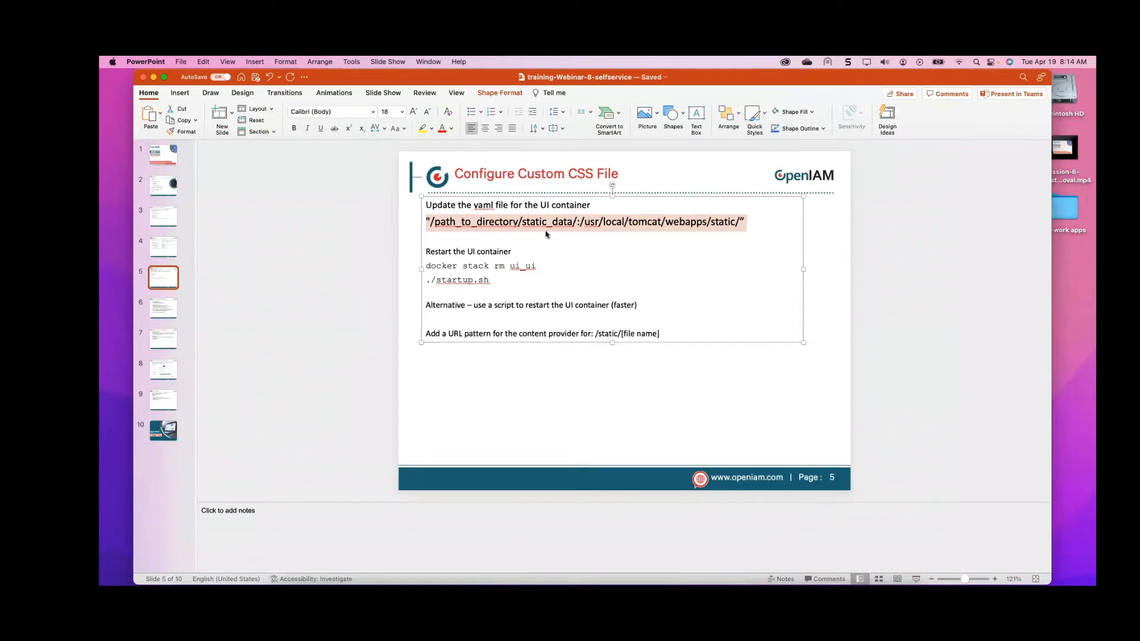
pyautogui.click(547, 257)
pyautogui.moveTo(549, 262); pyautogui.dragTo(439, 268)
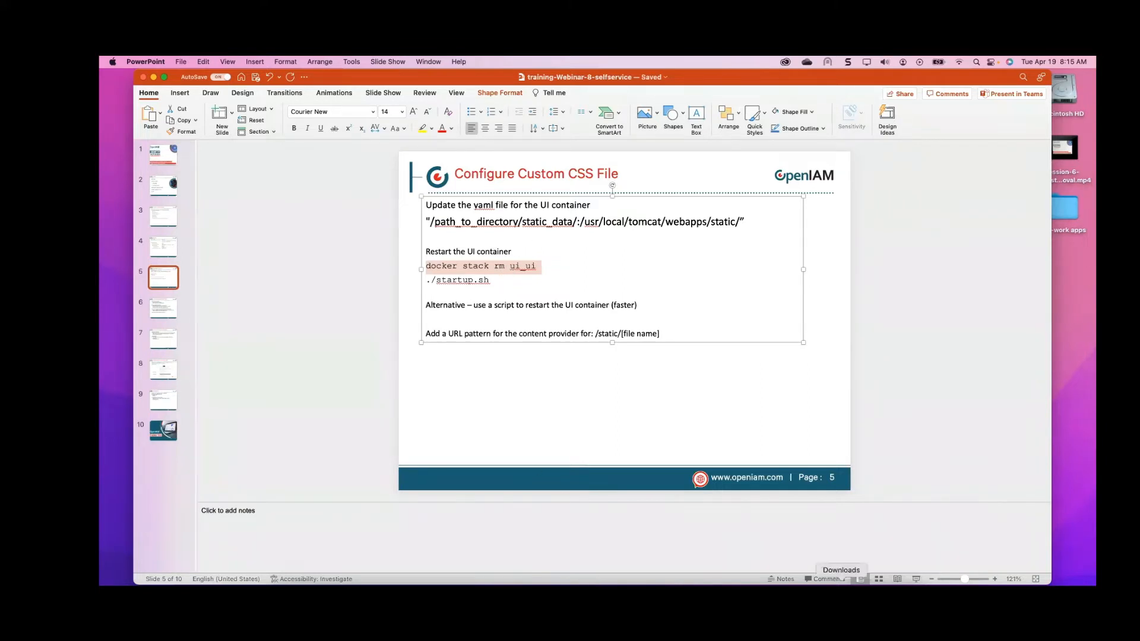
# Open the restartUI.sh script and review its stack removal and stack deploy commands
pyautogui.click(738, 598)
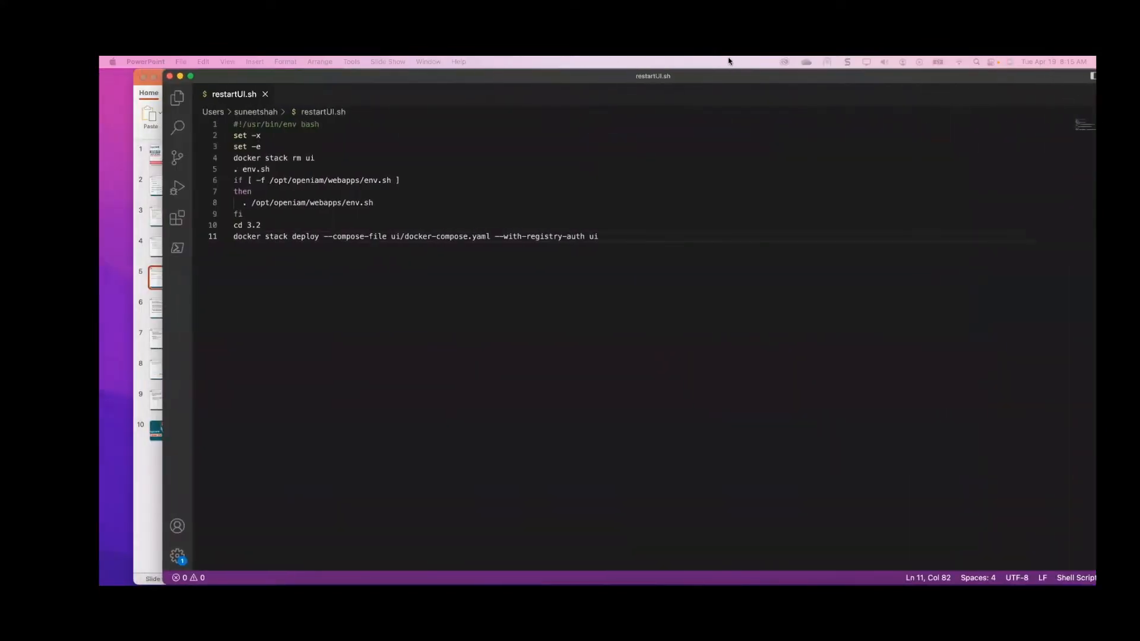
pyautogui.click(226, 158)
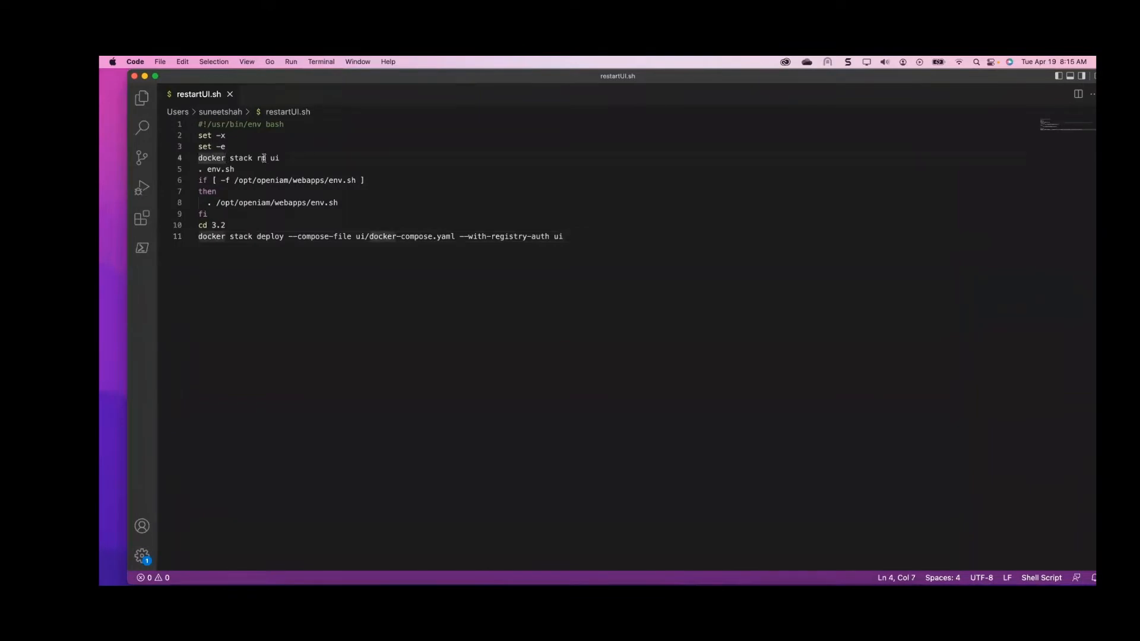
pyautogui.moveTo(279, 158); pyautogui.dragTo(193, 157)
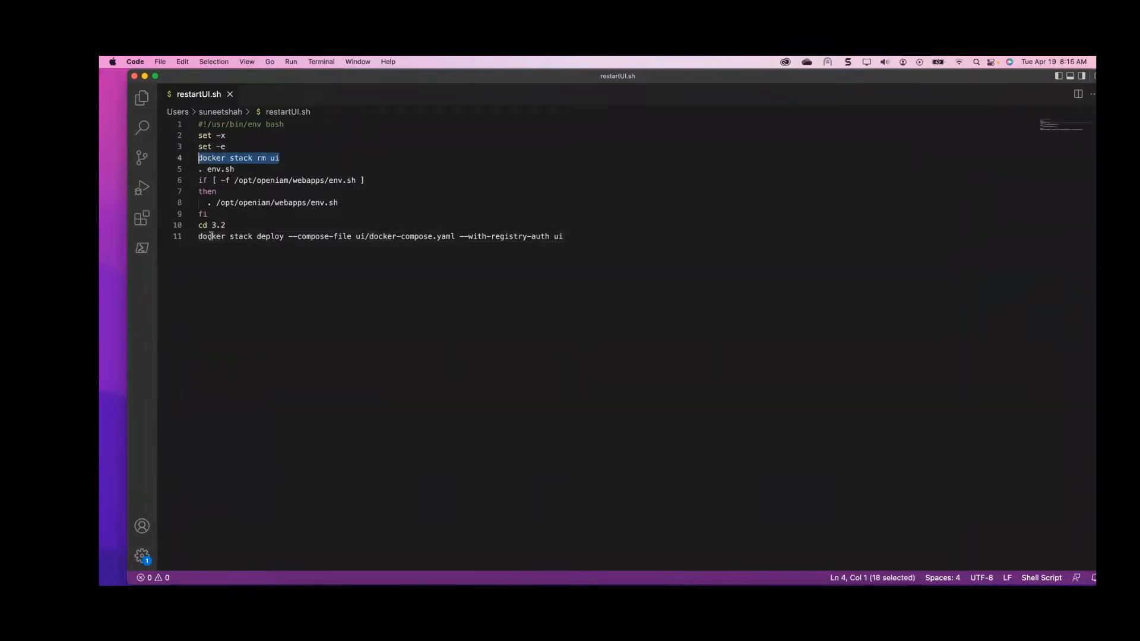
pyautogui.moveTo(198, 236); pyautogui.dragTo(590, 235)
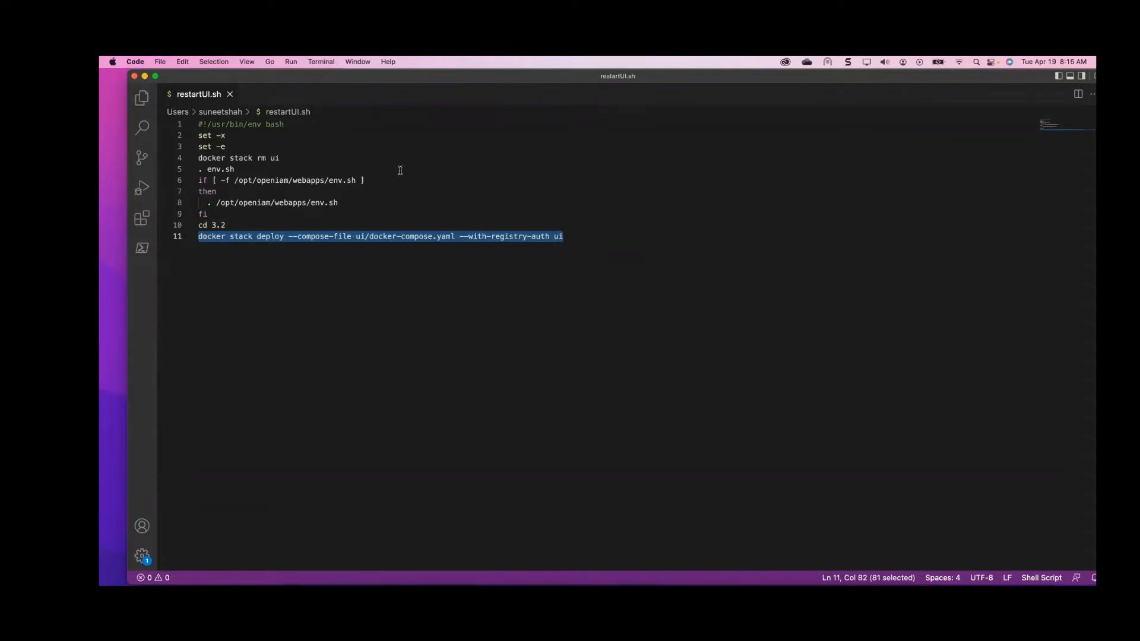
# Return to the Default content provider's edit page and start creating a new URI pattern
pyautogui.click(145, 77)
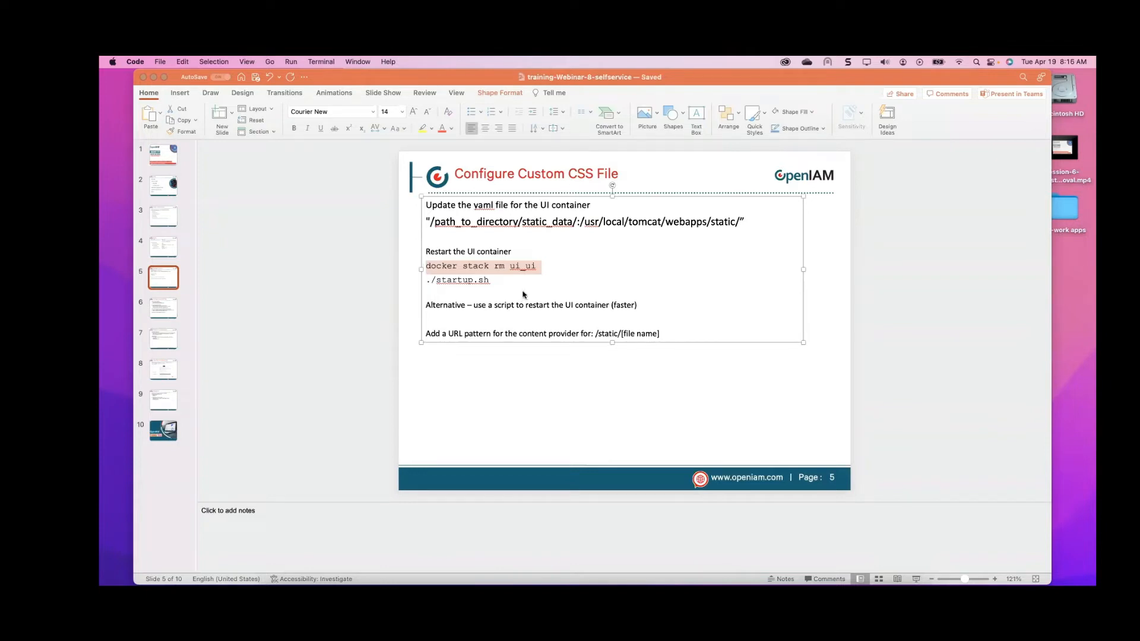
pyautogui.click(152, 77)
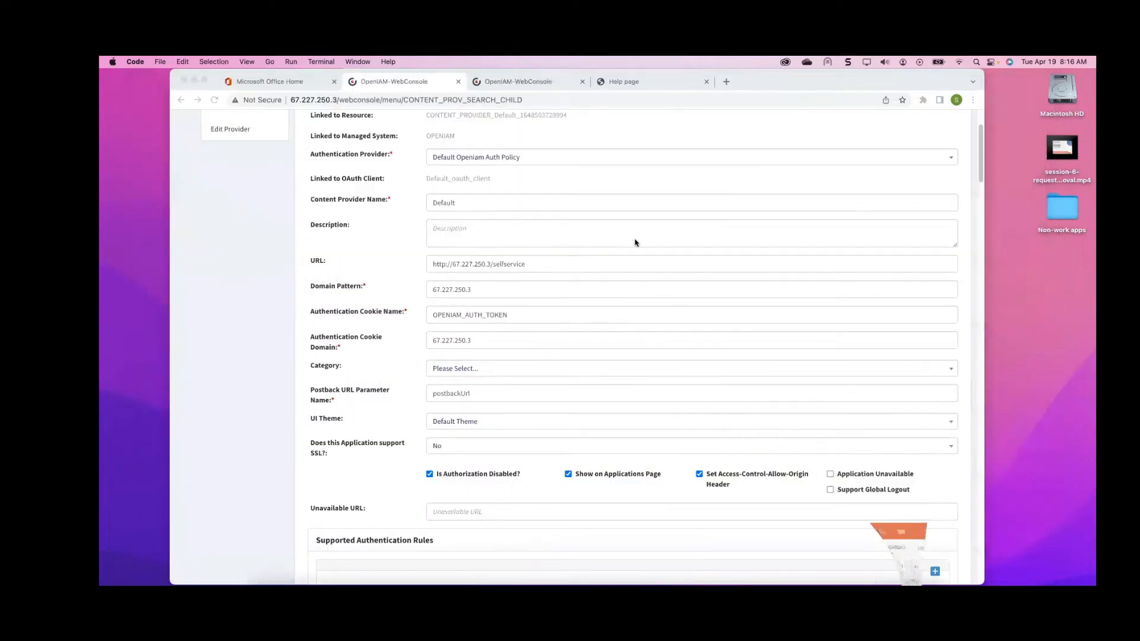
pyautogui.click(892, 83)
pyautogui.scroll(3, 818, 178)
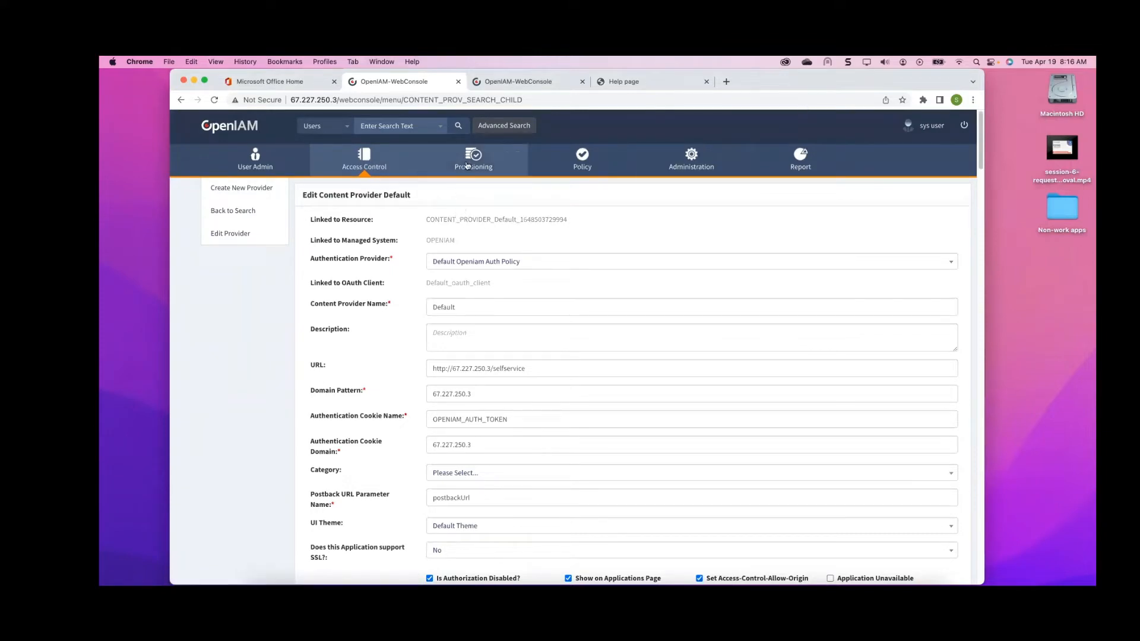
pyautogui.scroll(-6, 510, 213)
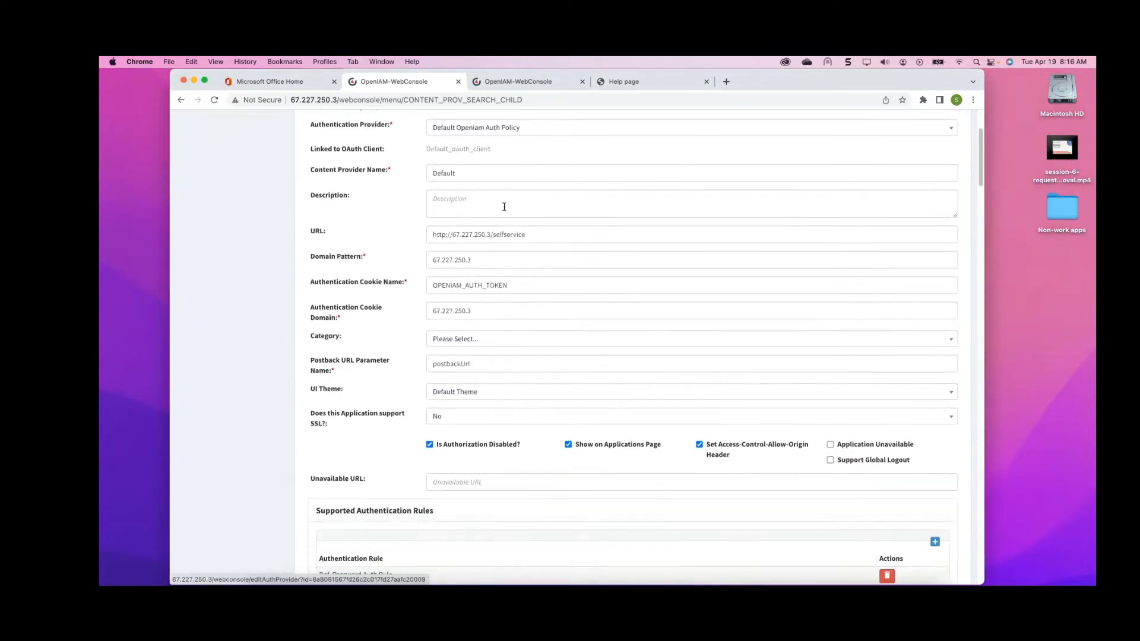
pyautogui.scroll(-4, 504, 210)
pyautogui.scroll(-2, 486, 229)
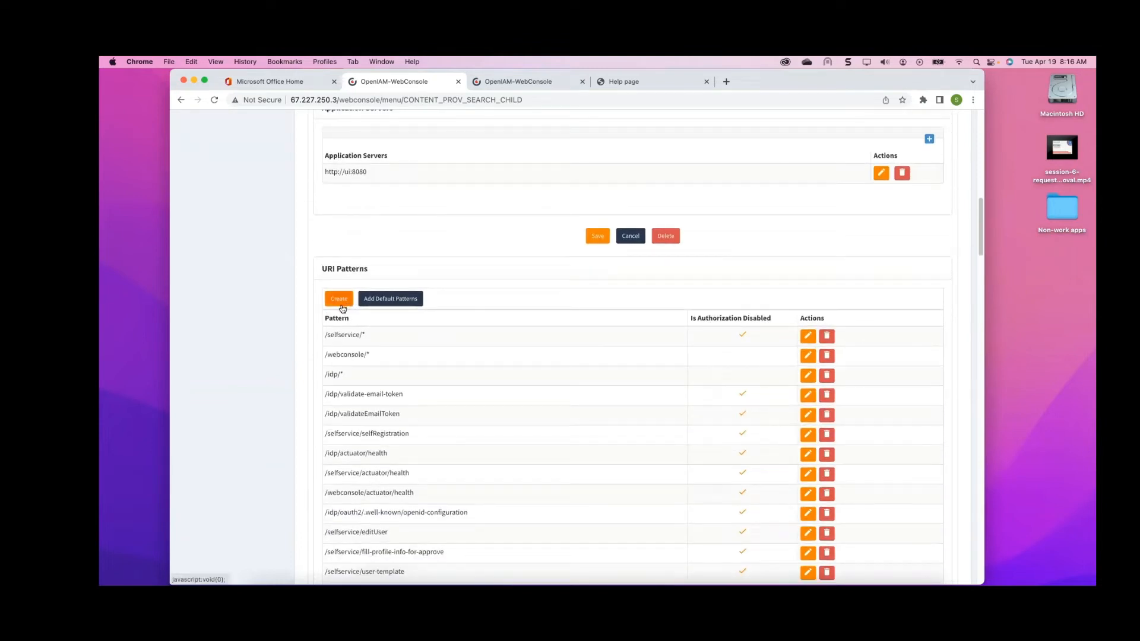
pyautogui.click(342, 300)
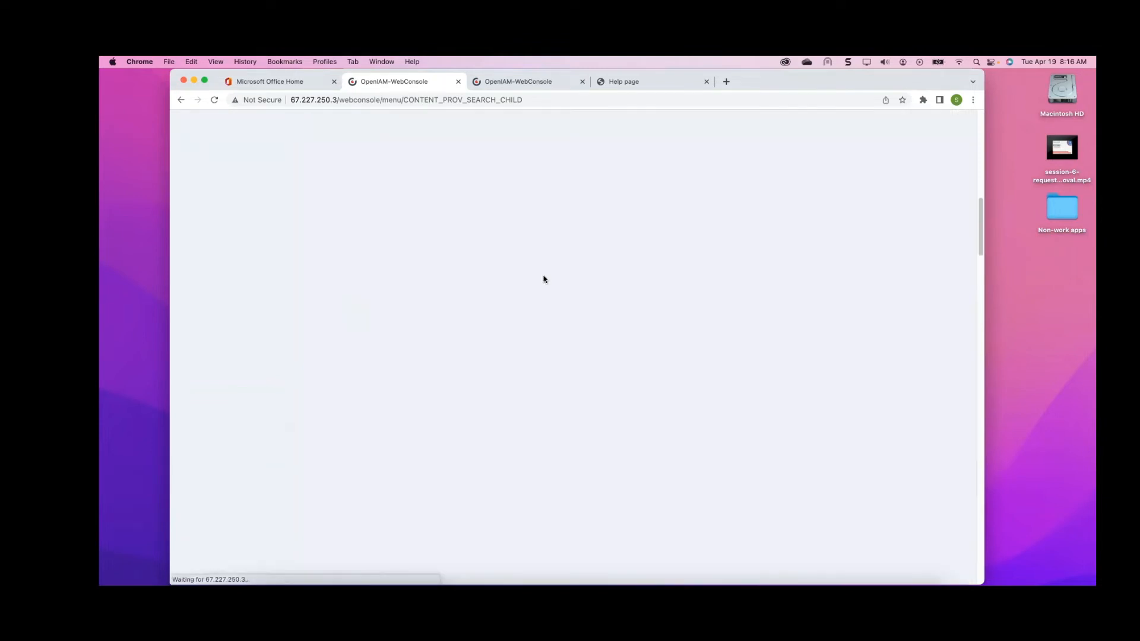
# Set the new URI pattern to /static/mycustomcss.css
pyautogui.scroll(10, 542, 277)
pyautogui.scroll(4, 542, 275)
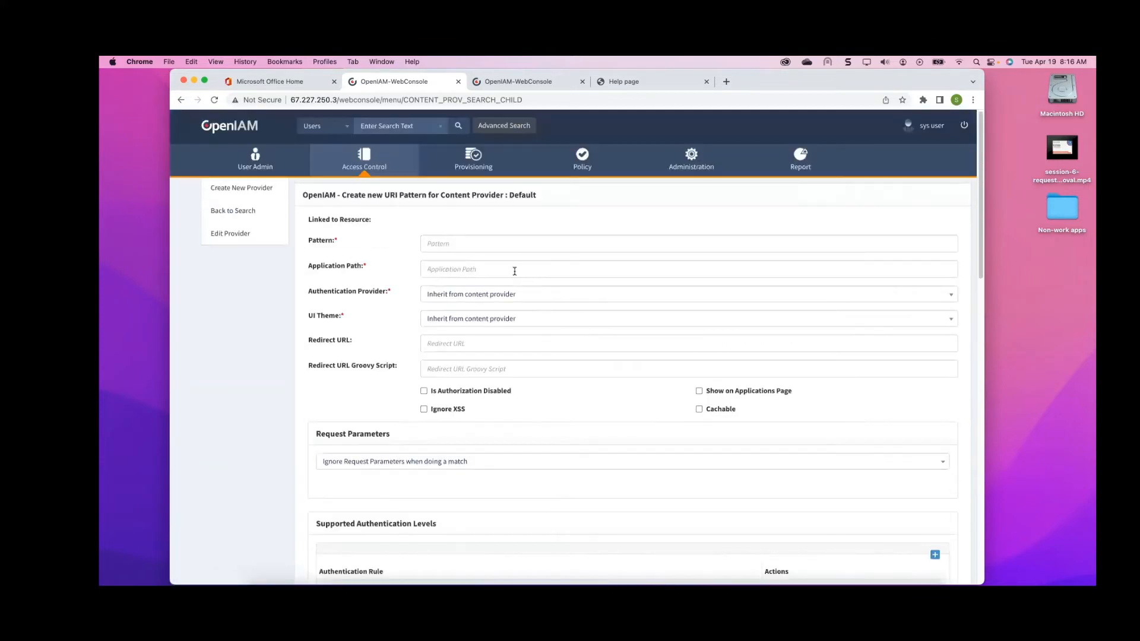
pyautogui.click(471, 243)
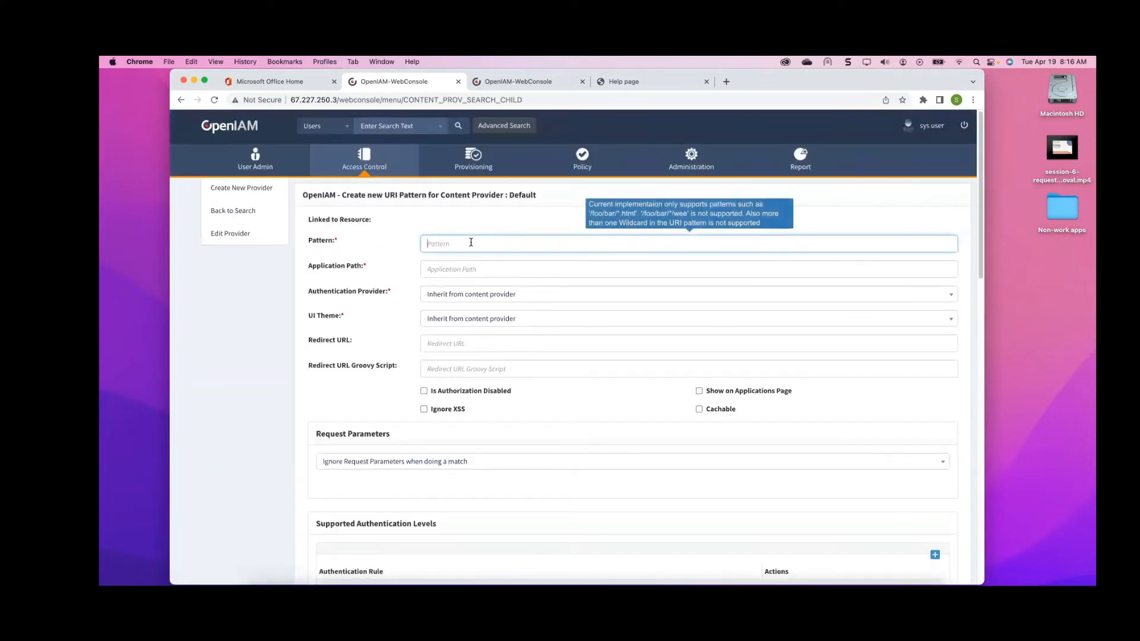
pyautogui.write('/static/mycustomcss.css')
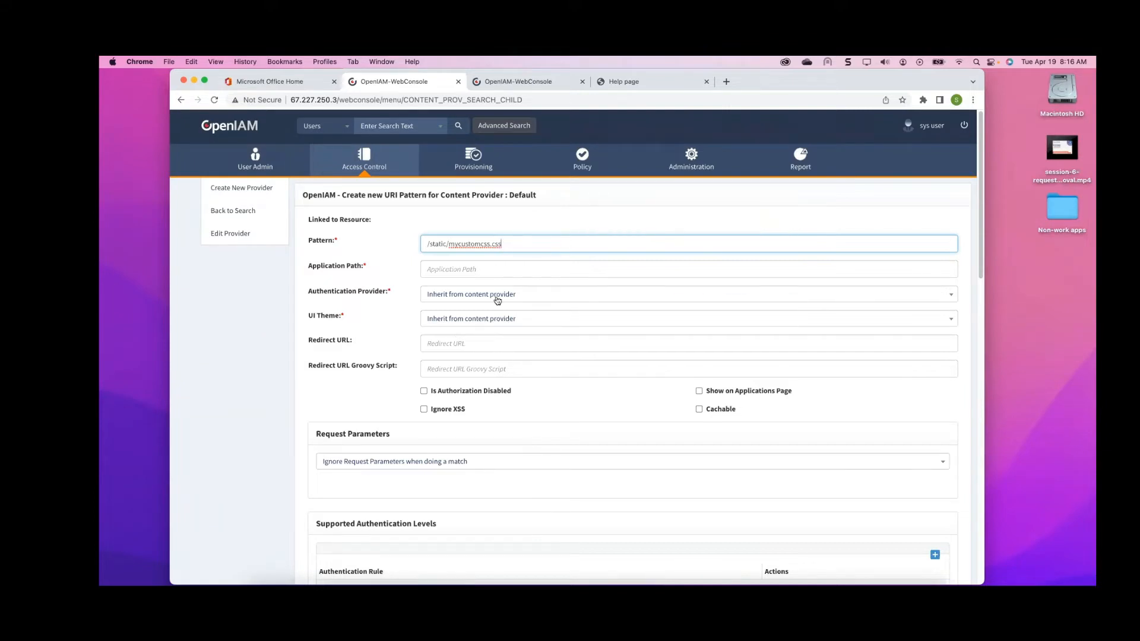
# Turn on Is Authorization Disabled for the new /static/mycustomcss.css URI pattern
pyautogui.click(423, 393)
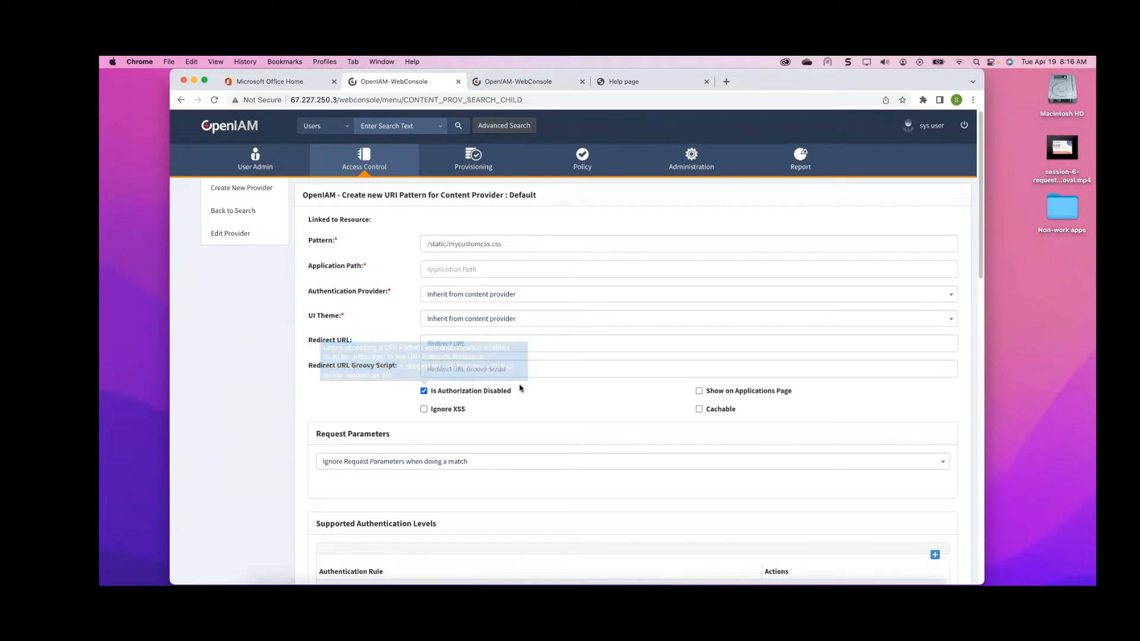
pyautogui.scroll(-5, 550, 368)
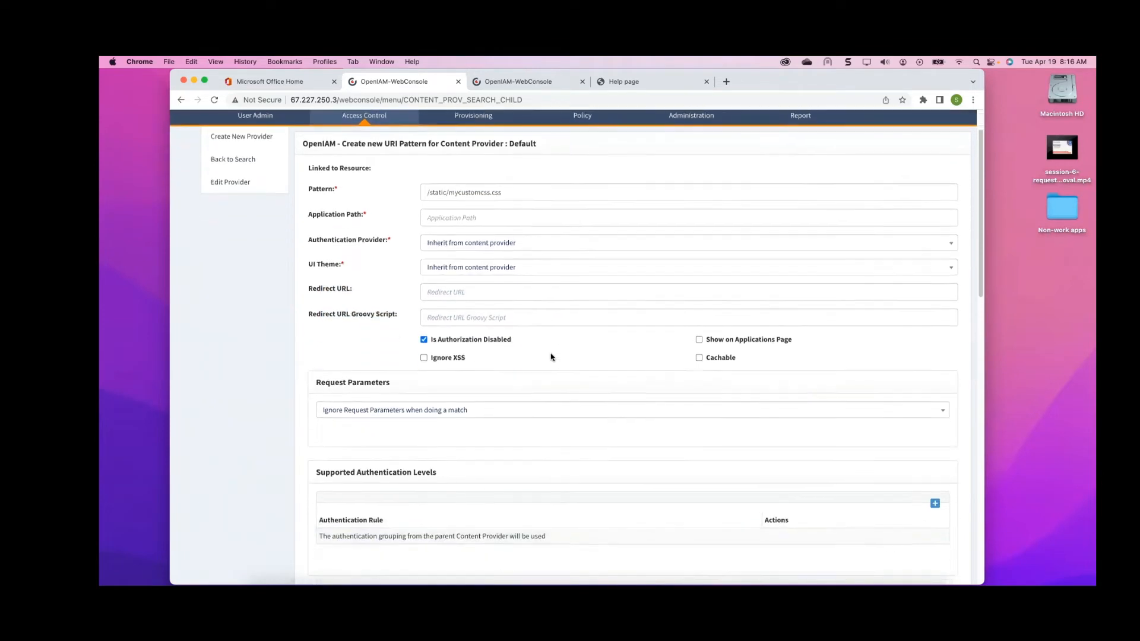
pyautogui.scroll(-10, 551, 356)
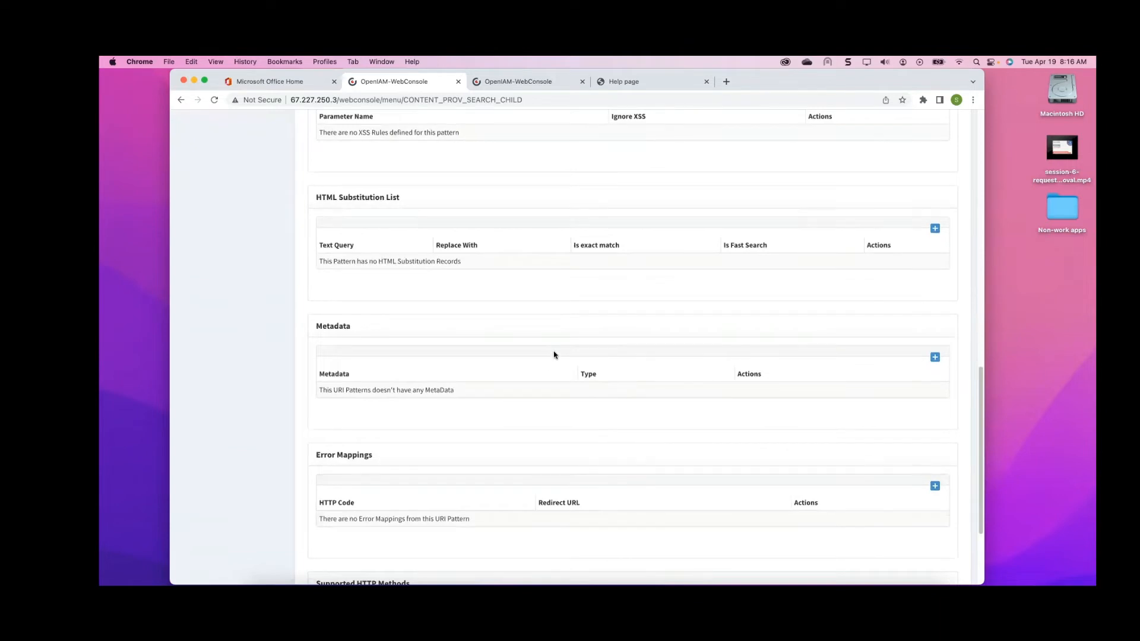
pyautogui.scroll(2, 552, 356)
pyautogui.scroll(3, 554, 354)
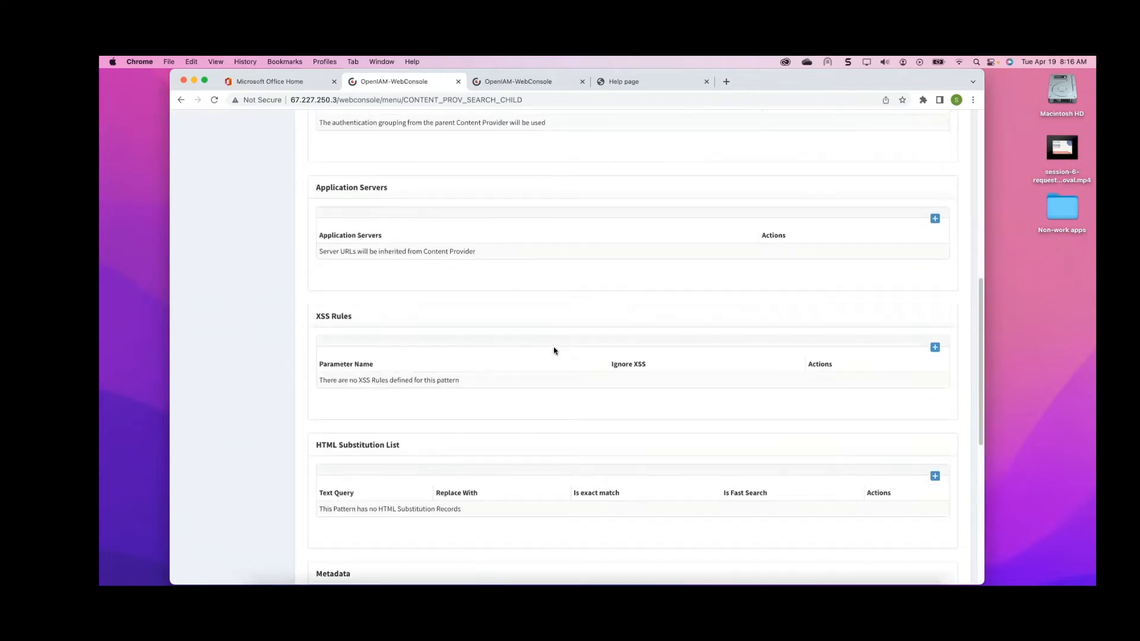
pyautogui.scroll(3, 554, 353)
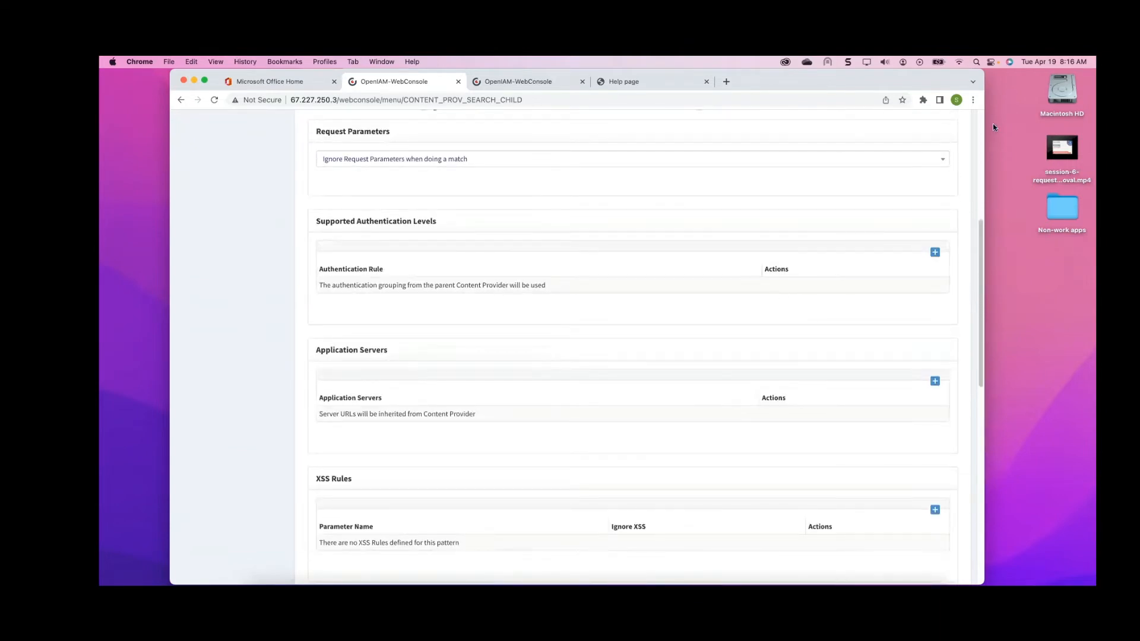
# Add Def. None Auth Rule as a supported authentication level for the pattern
pyautogui.click(934, 252)
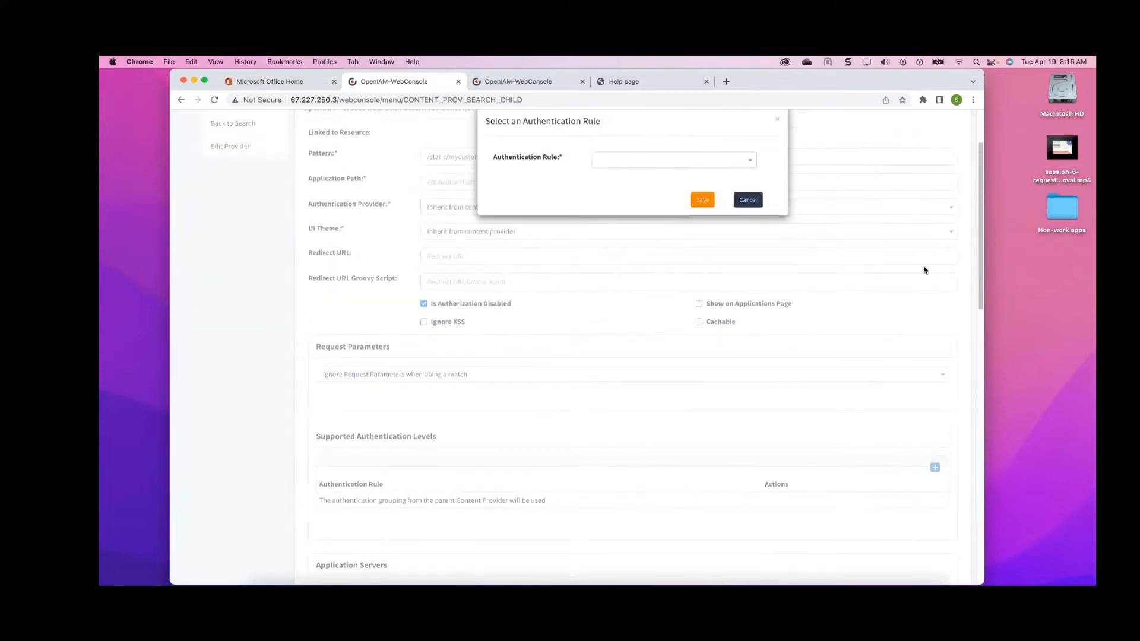
pyautogui.click(751, 247)
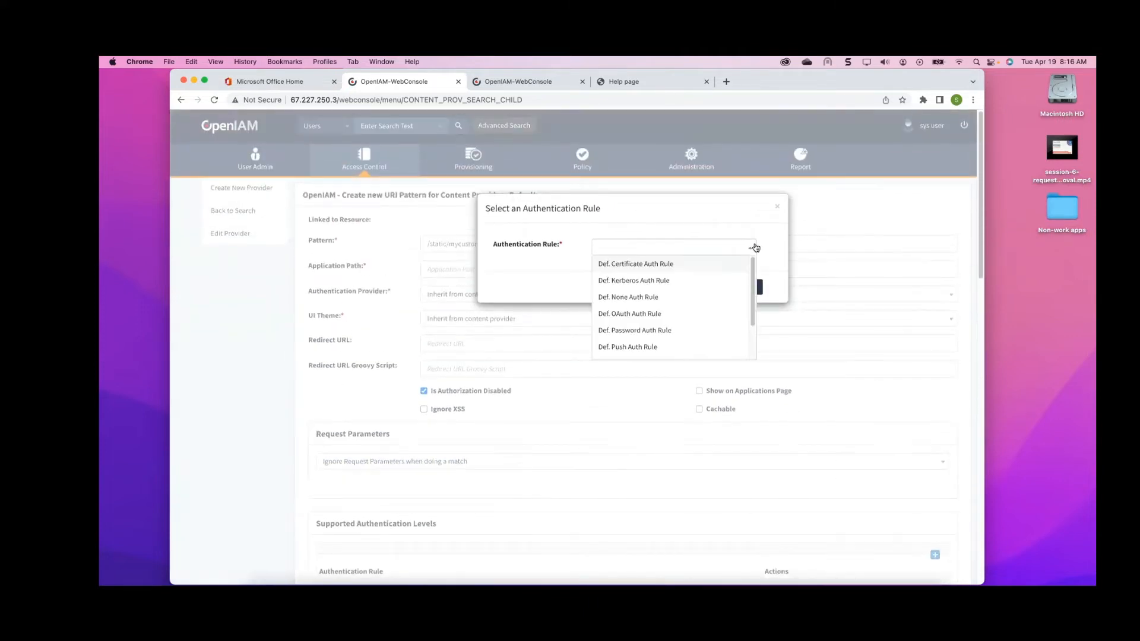
pyautogui.click(635, 299)
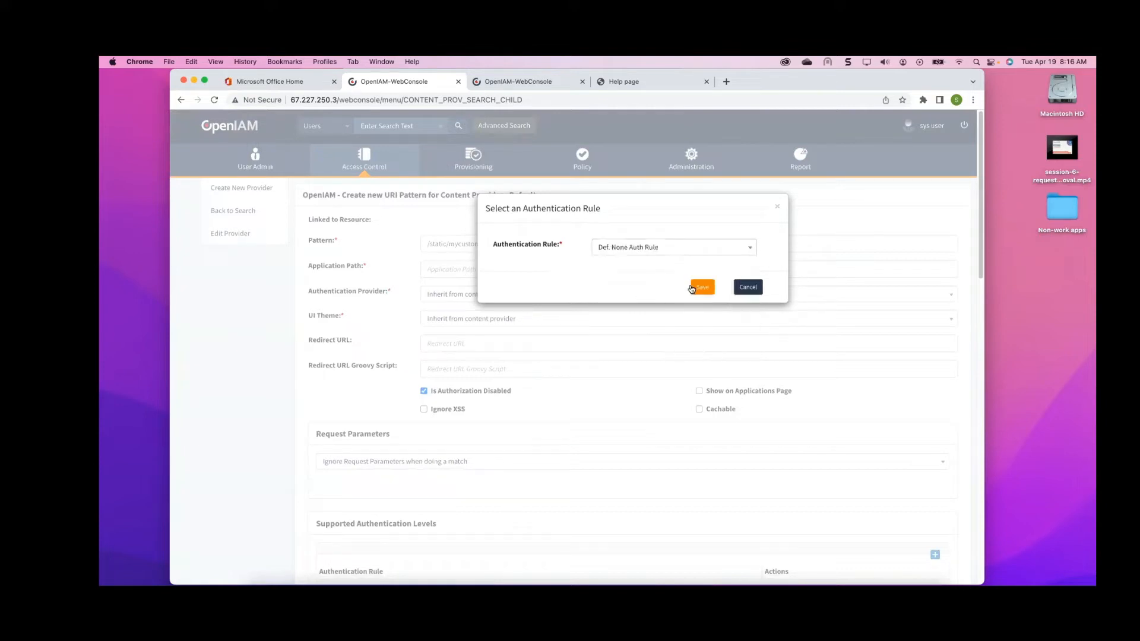
pyautogui.click(702, 289)
pyautogui.scroll(-4, 636, 321)
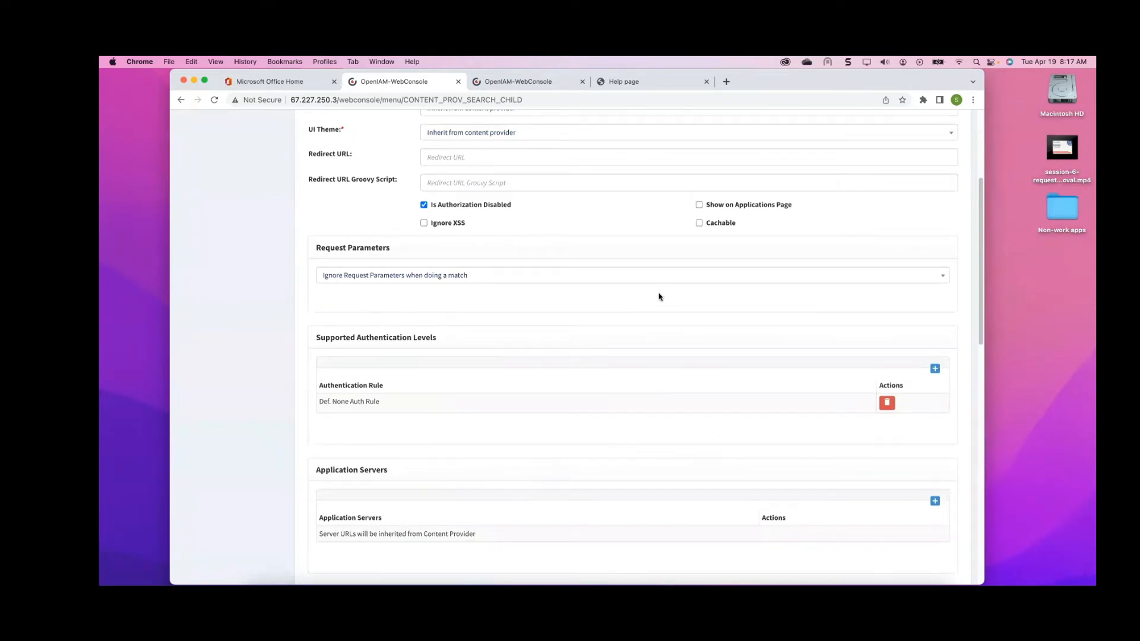
pyautogui.scroll(3, 662, 296)
pyautogui.scroll(-3, 667, 297)
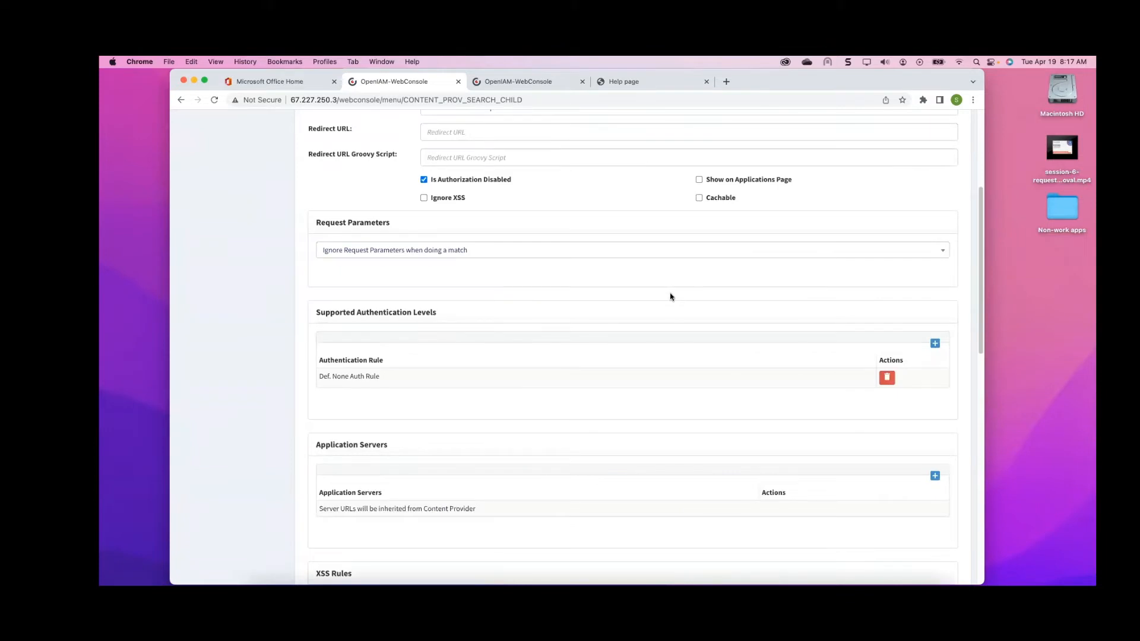
pyautogui.scroll(5, 670, 297)
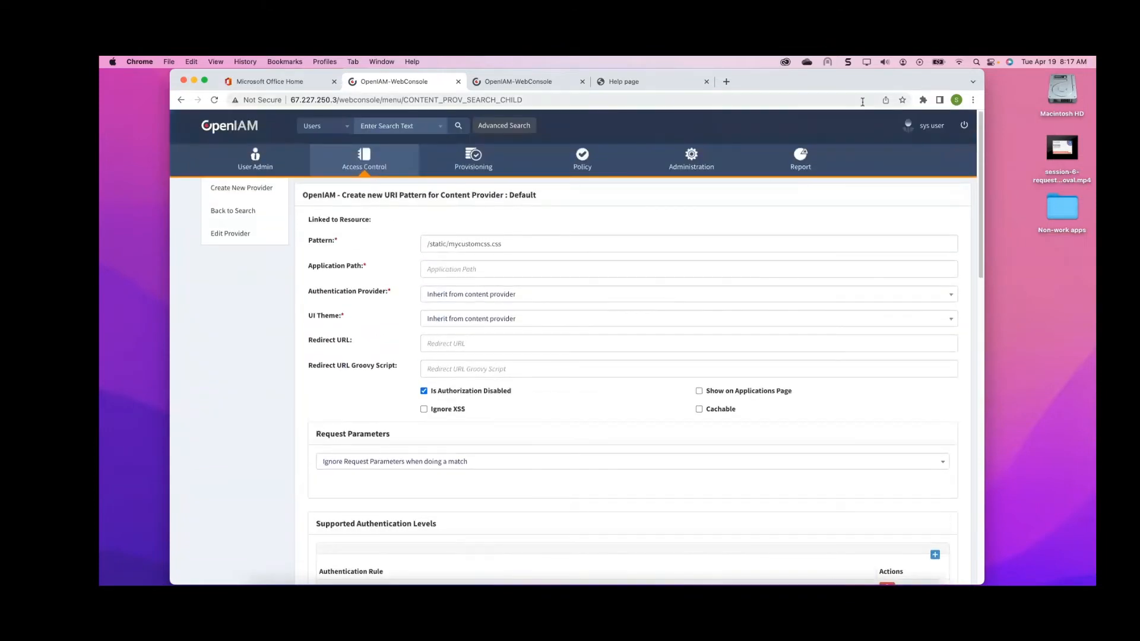
# Switch to the demo server's console tab and examine its /static/custom.js URI pattern settings as a reference
pyautogui.moveTo(903, 86); pyautogui.dragTo(861, 87)
pyautogui.click(518, 124)
pyautogui.moveTo(473, 243)
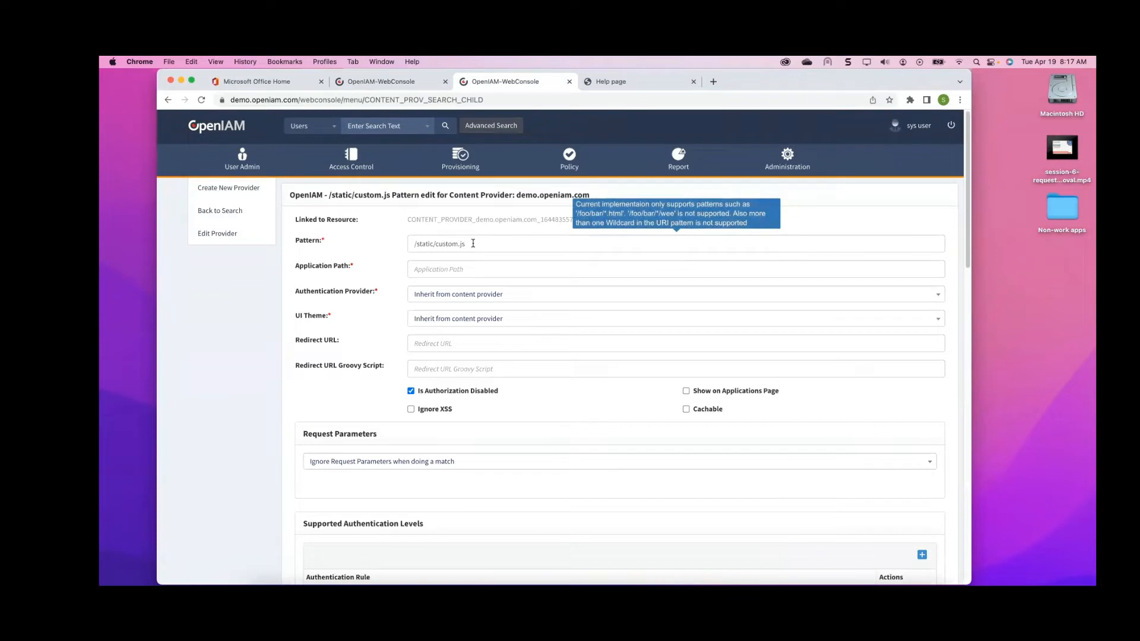
pyautogui.tripleClick(473, 244)
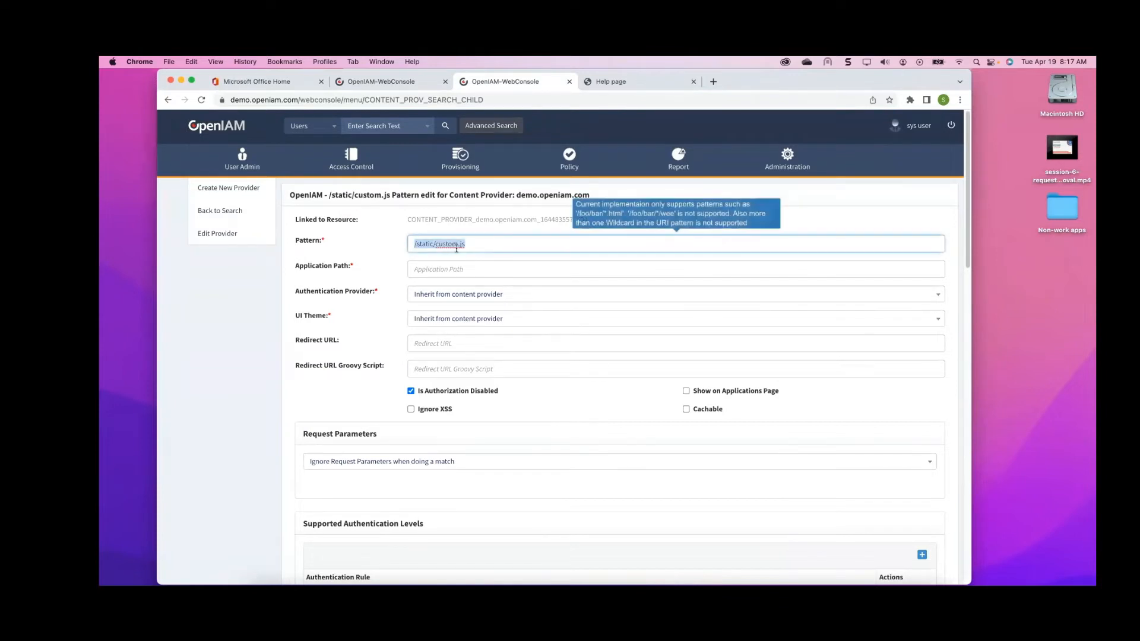
pyautogui.scroll(-5, 463, 265)
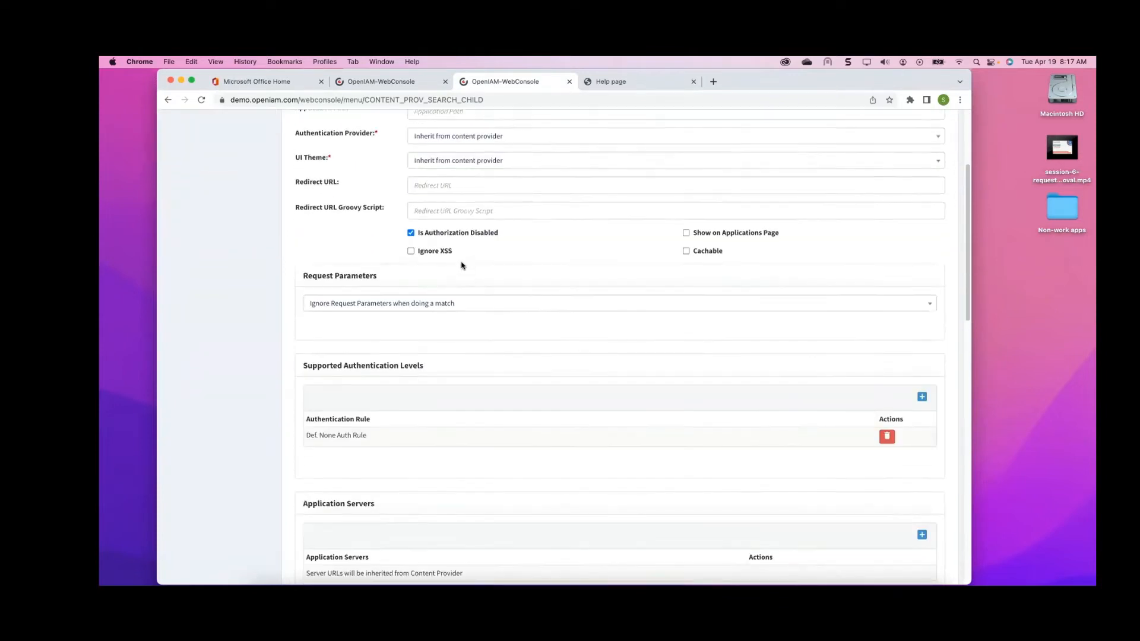
pyautogui.scroll(-3, 462, 266)
pyautogui.scroll(-2, 415, 400)
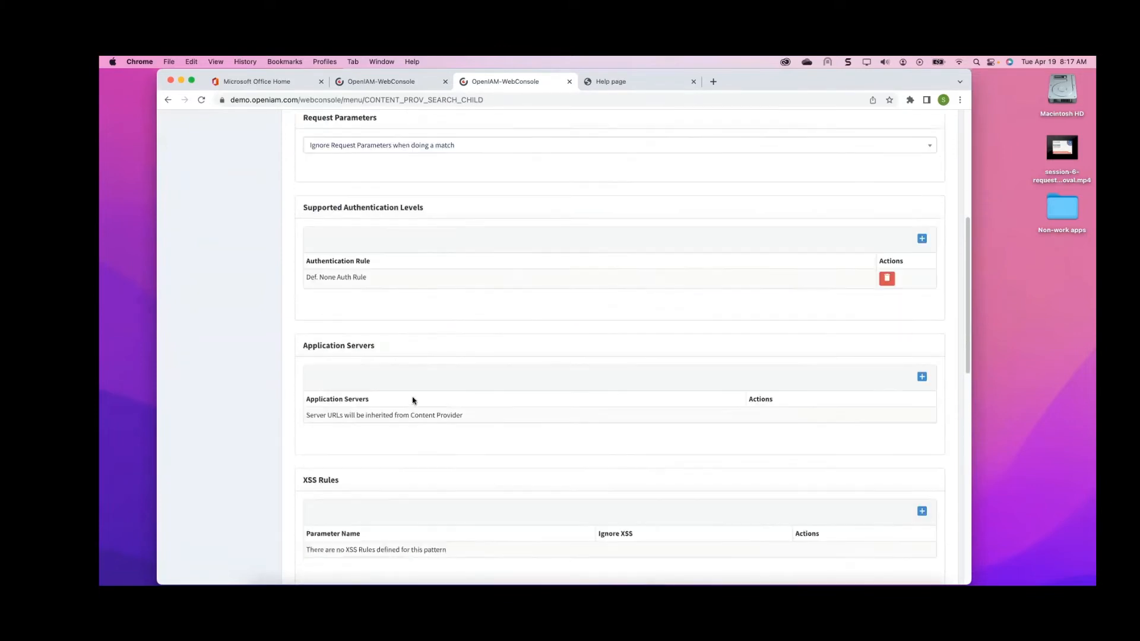
pyautogui.scroll(-3, 414, 399)
pyautogui.scroll(10, 414, 397)
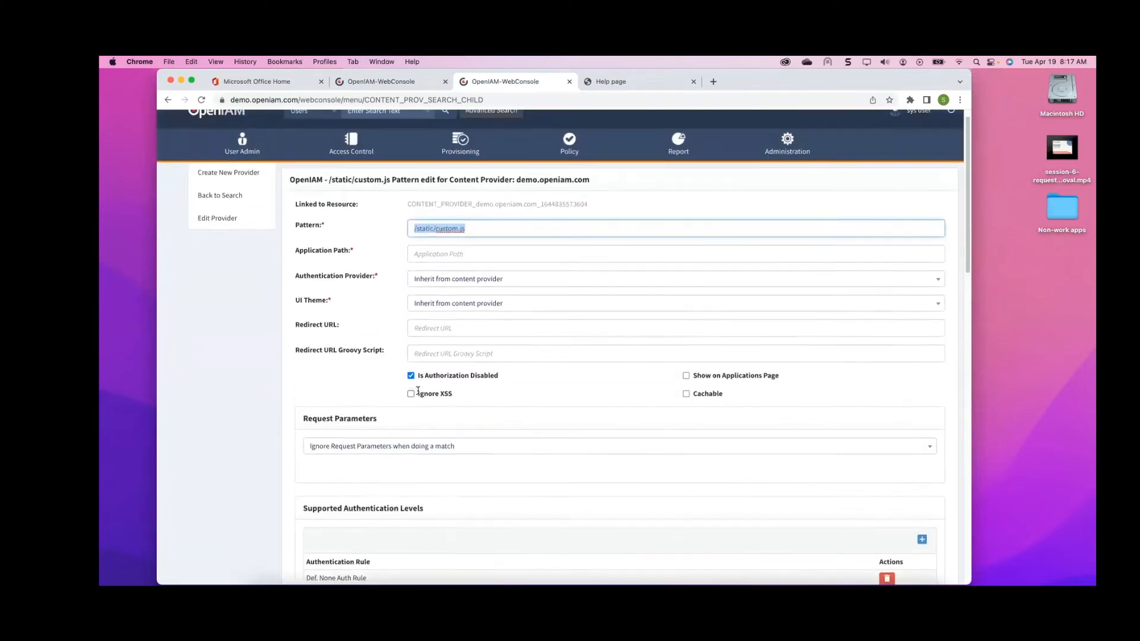
pyautogui.moveTo(902, 87); pyautogui.dragTo(900, 124)
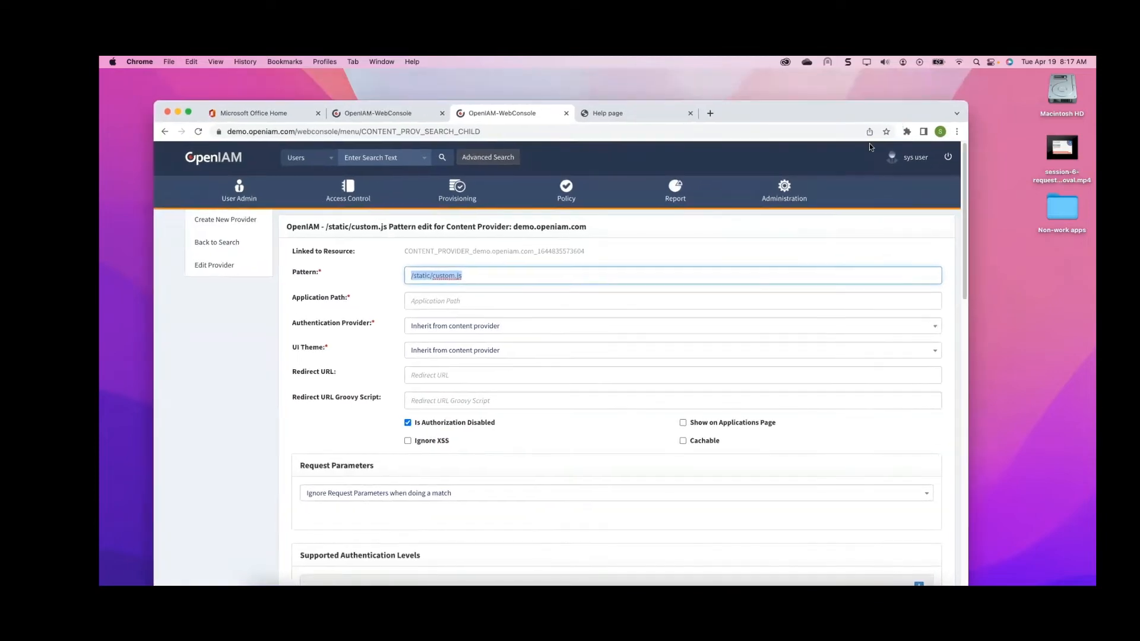
# Switch to the Help page tab and examine its /static/help.html address
pyautogui.click(636, 114)
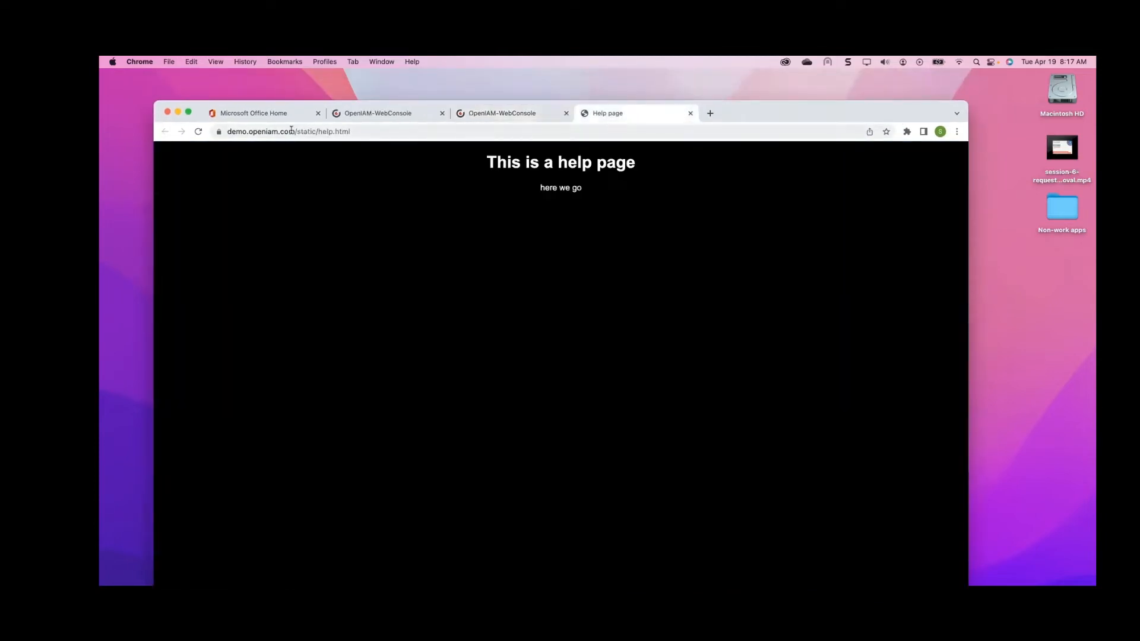
pyautogui.click(255, 132)
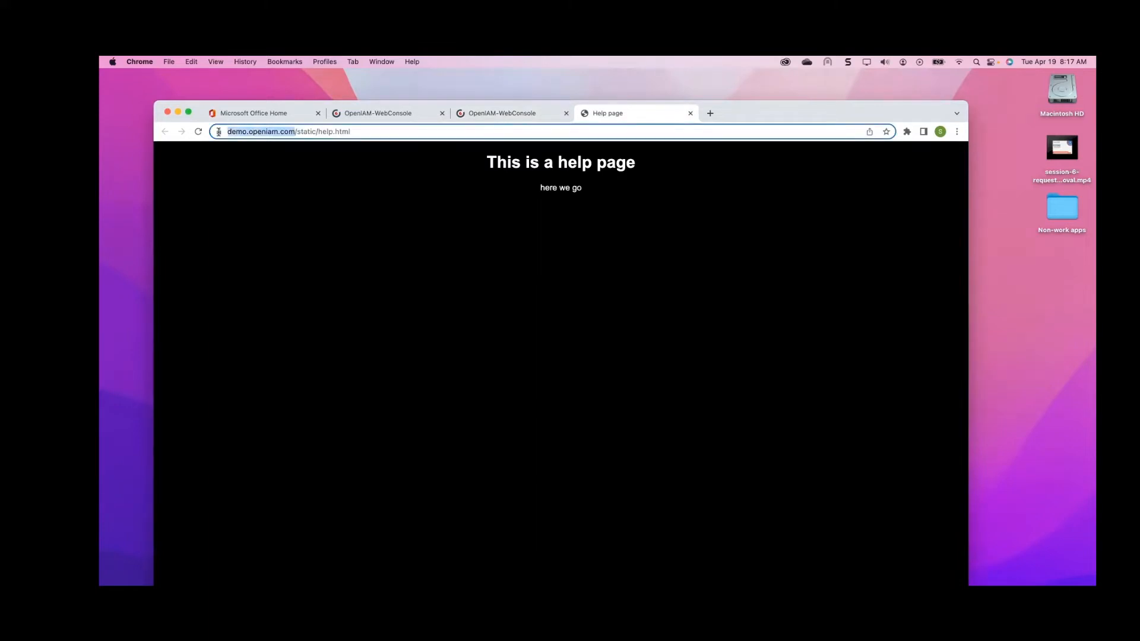
pyautogui.click(368, 132)
pyautogui.moveTo(321, 130); pyautogui.dragTo(406, 131)
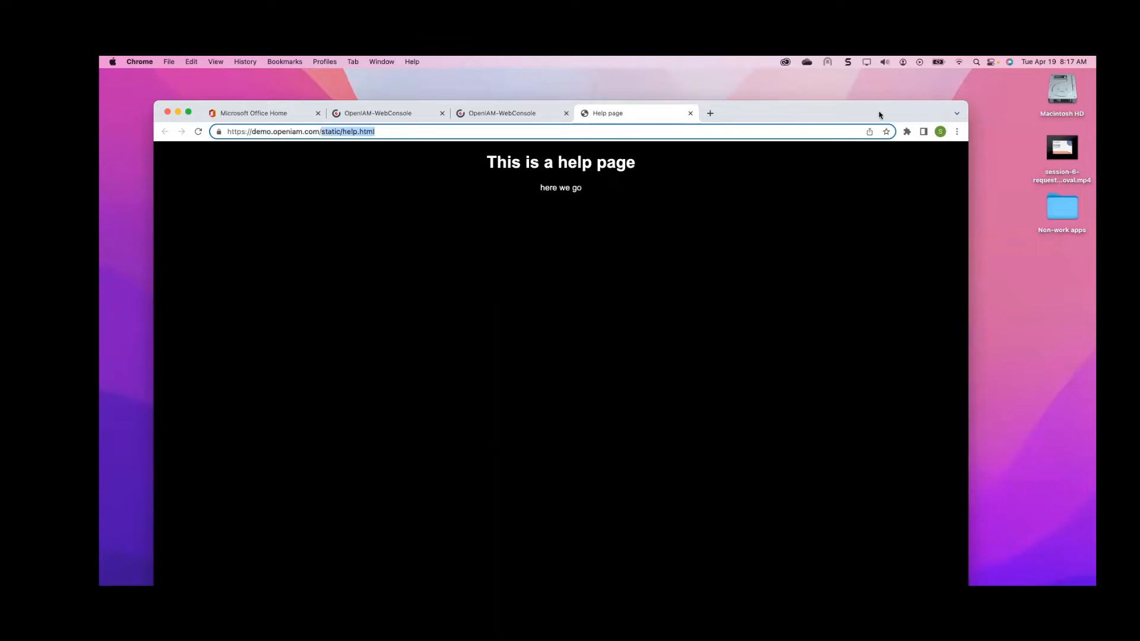
pyautogui.moveTo(879, 115); pyautogui.dragTo(878, 91)
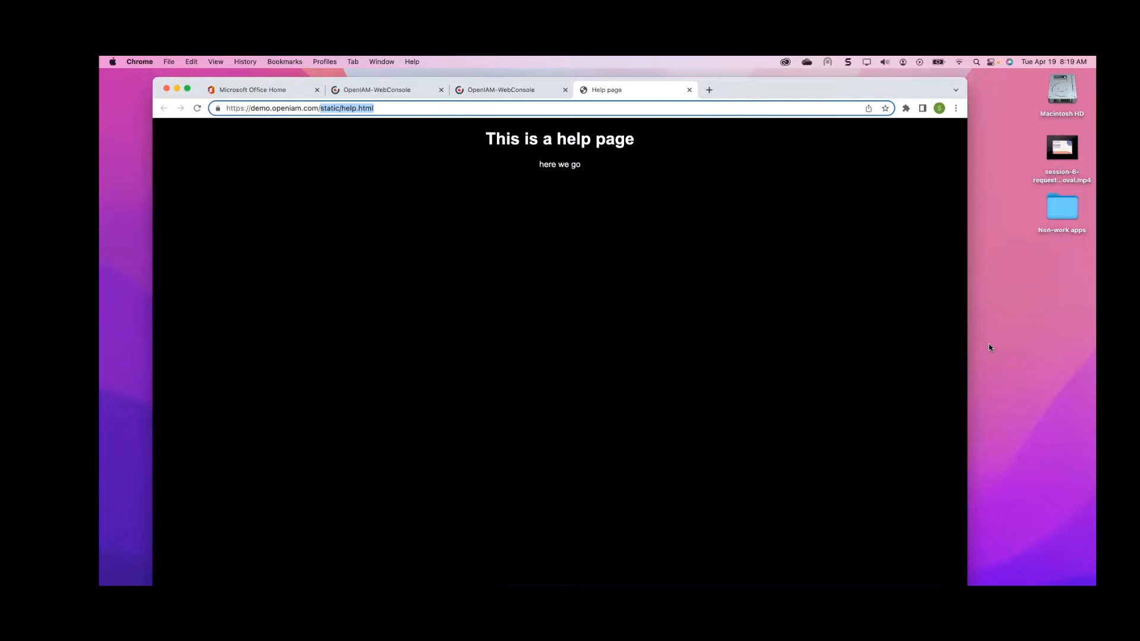
pyautogui.moveTo(907, 87); pyautogui.dragTo(969, 81)
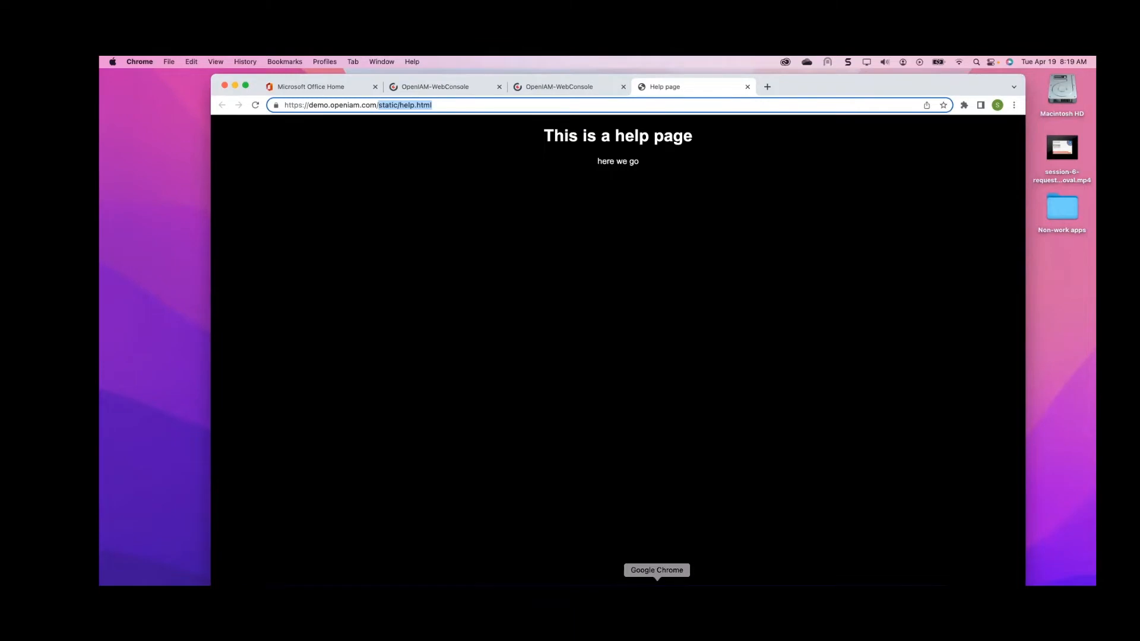
# Bring the presentation forward, review the yaml static folder mapping on the Configure Custom CSS File slide, and advance to slide 6
pyautogui.click(520, 597)
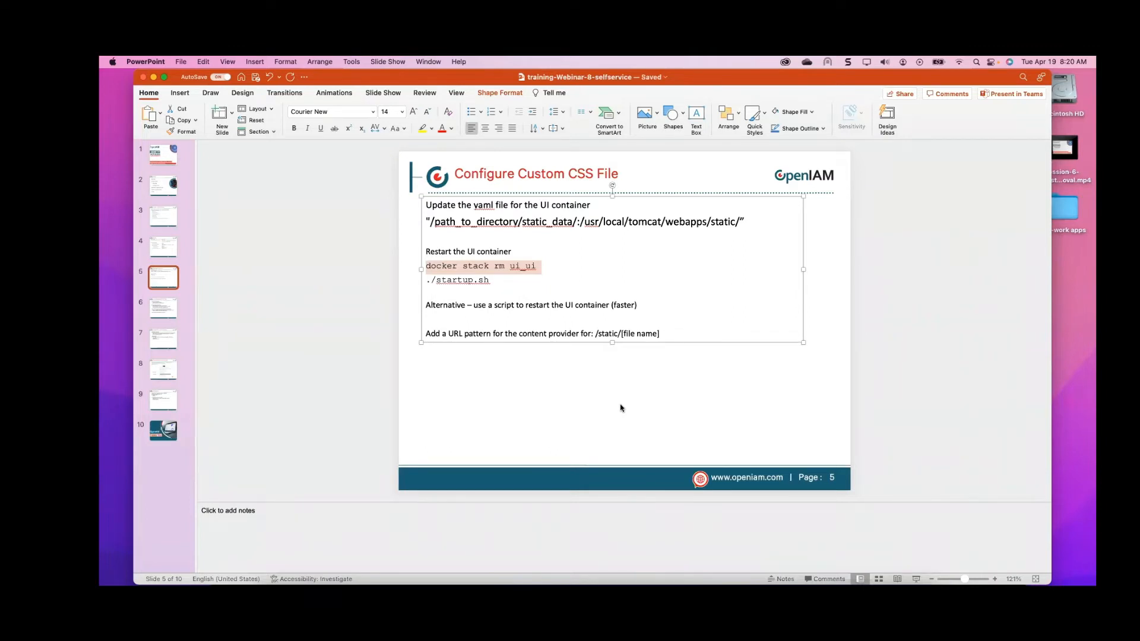
pyautogui.click(622, 208)
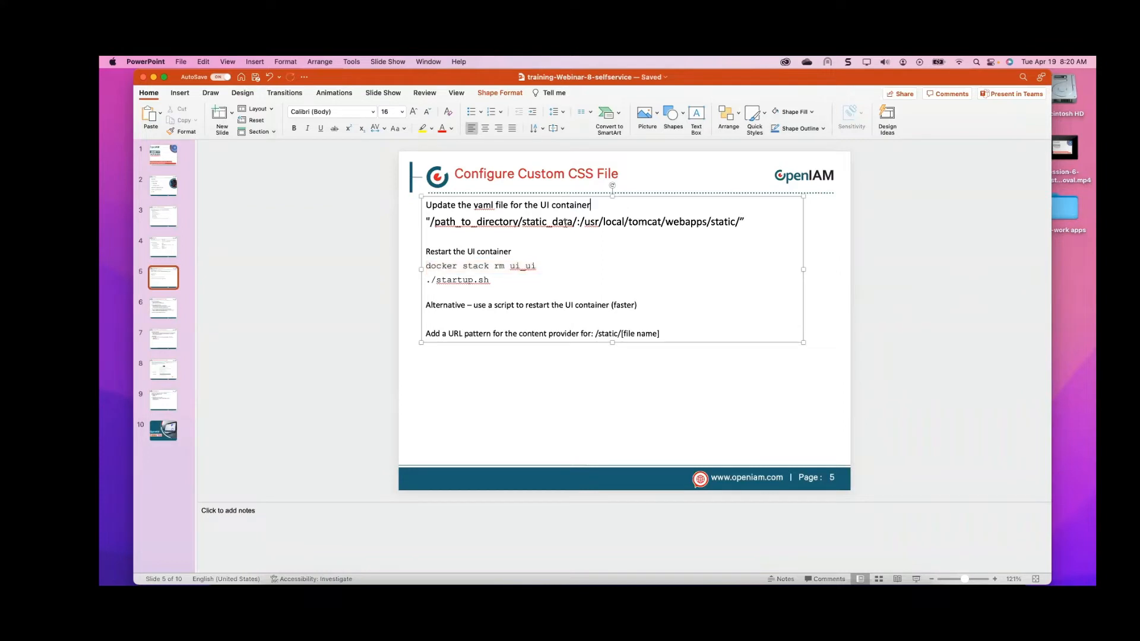
pyautogui.moveTo(584, 221); pyautogui.dragTo(430, 221)
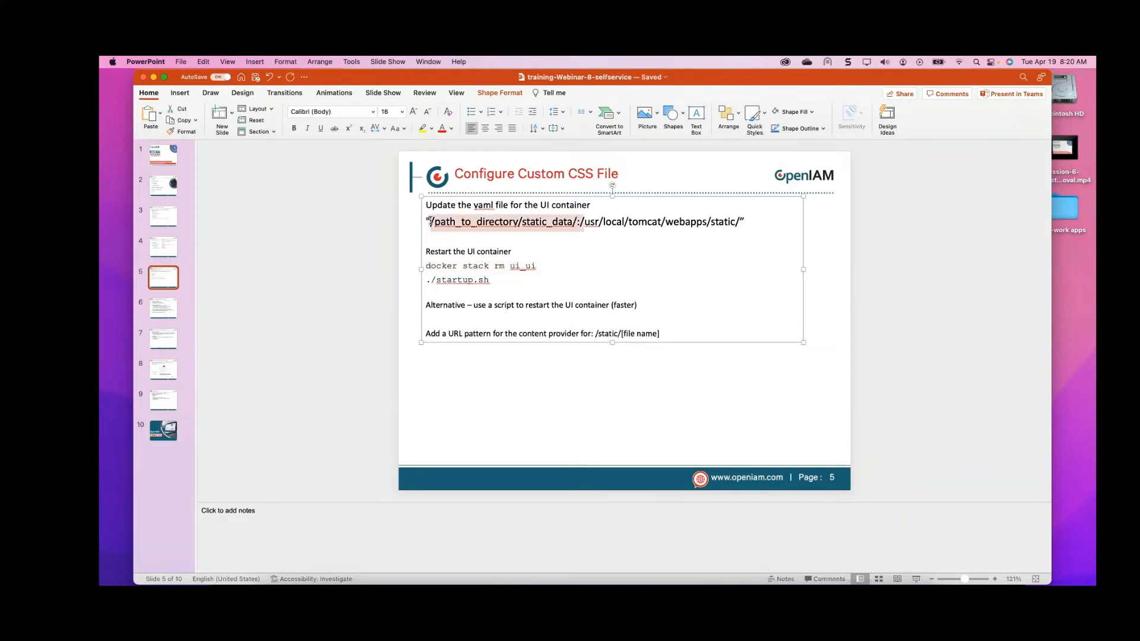
pyautogui.moveTo(583, 221); pyautogui.dragTo(683, 222)
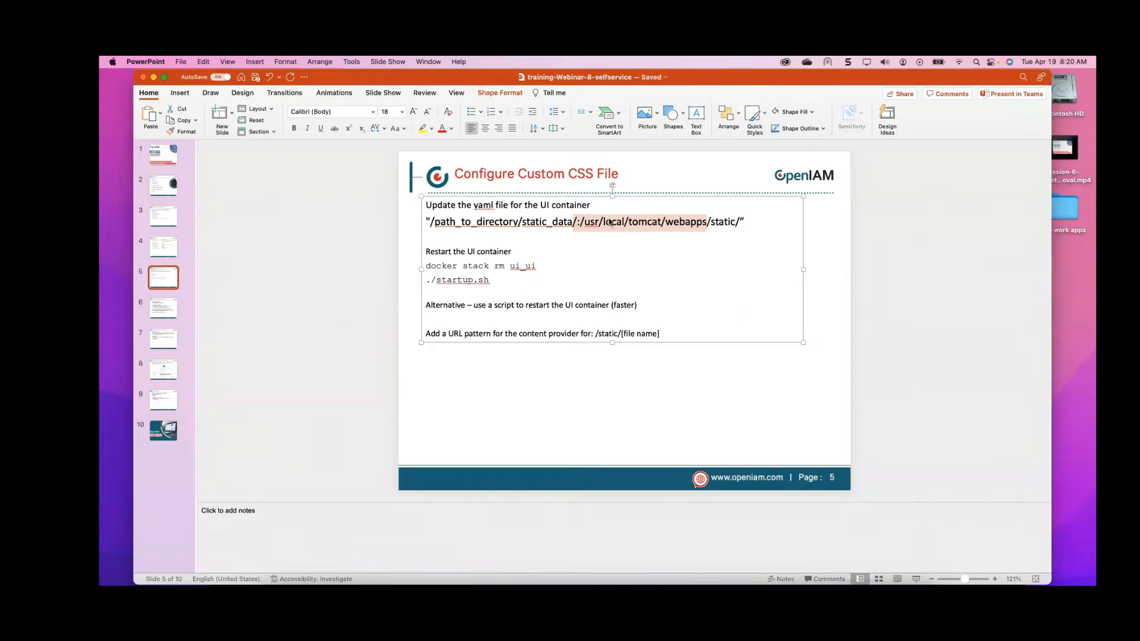
pyautogui.click(679, 224)
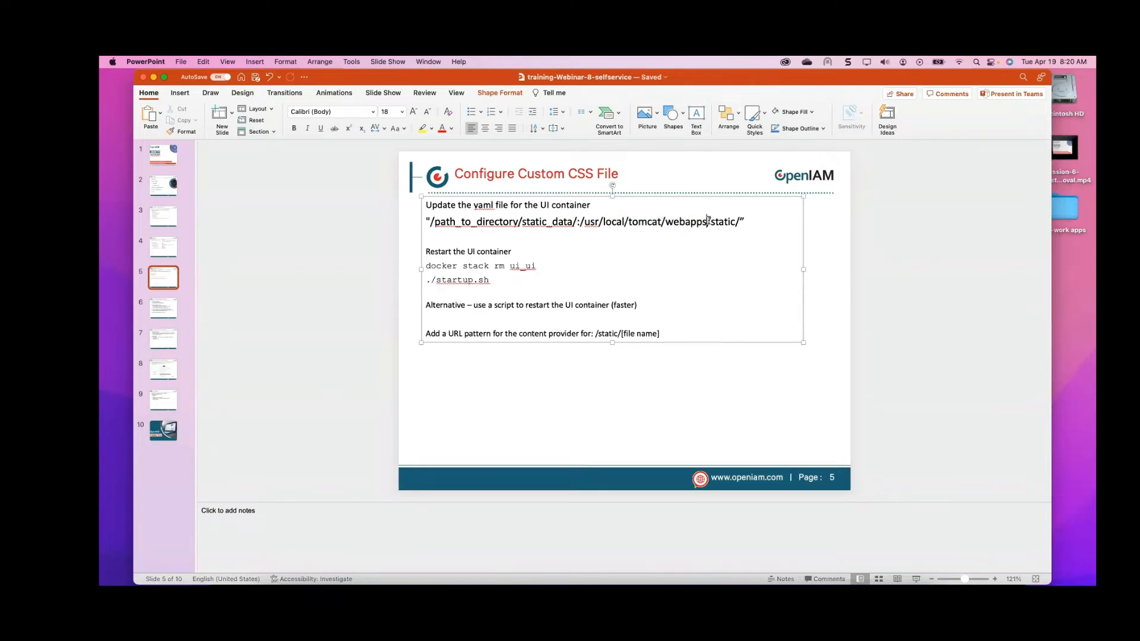
pyautogui.moveTo(708, 222); pyautogui.dragTo(738, 219)
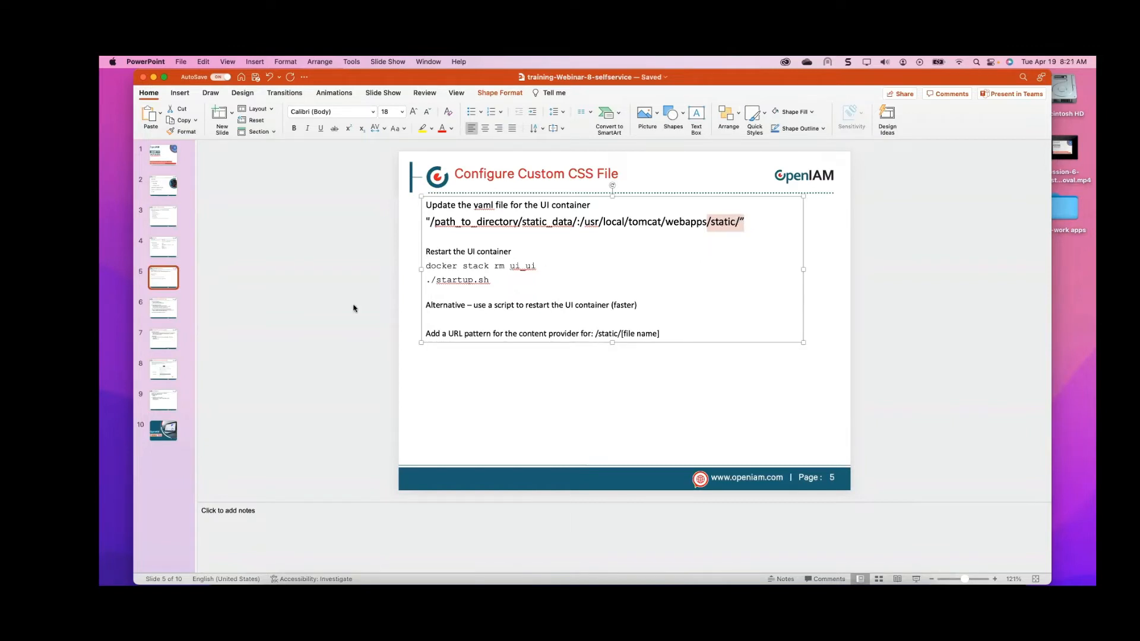
pyautogui.click(161, 314)
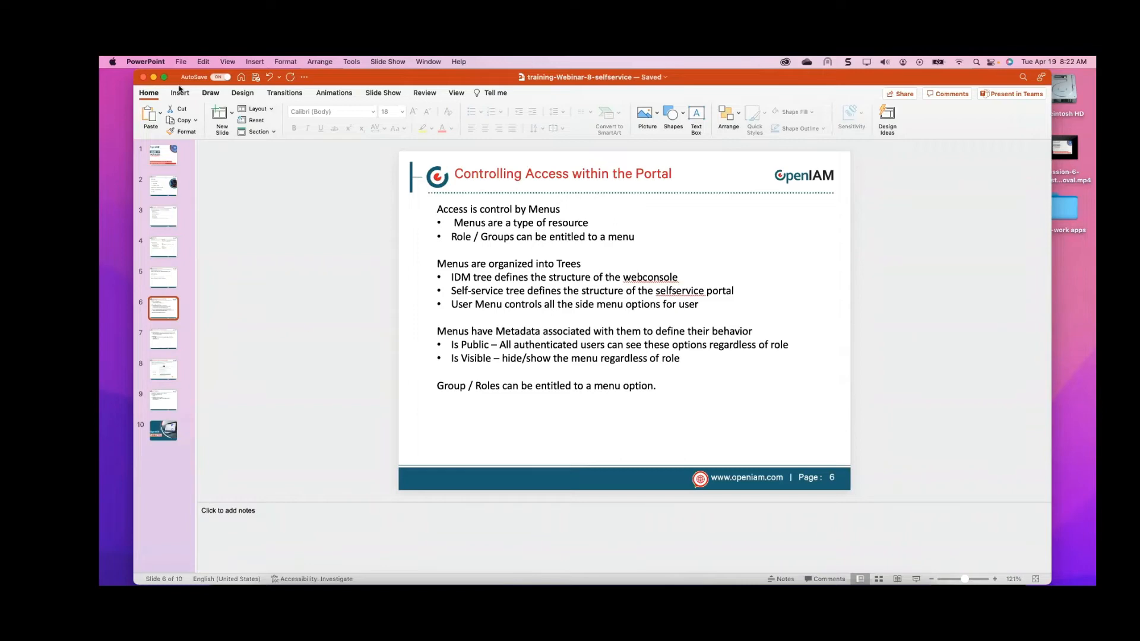
# Return to the browser's new URI pattern page and enlarge the window
pyautogui.click(153, 77)
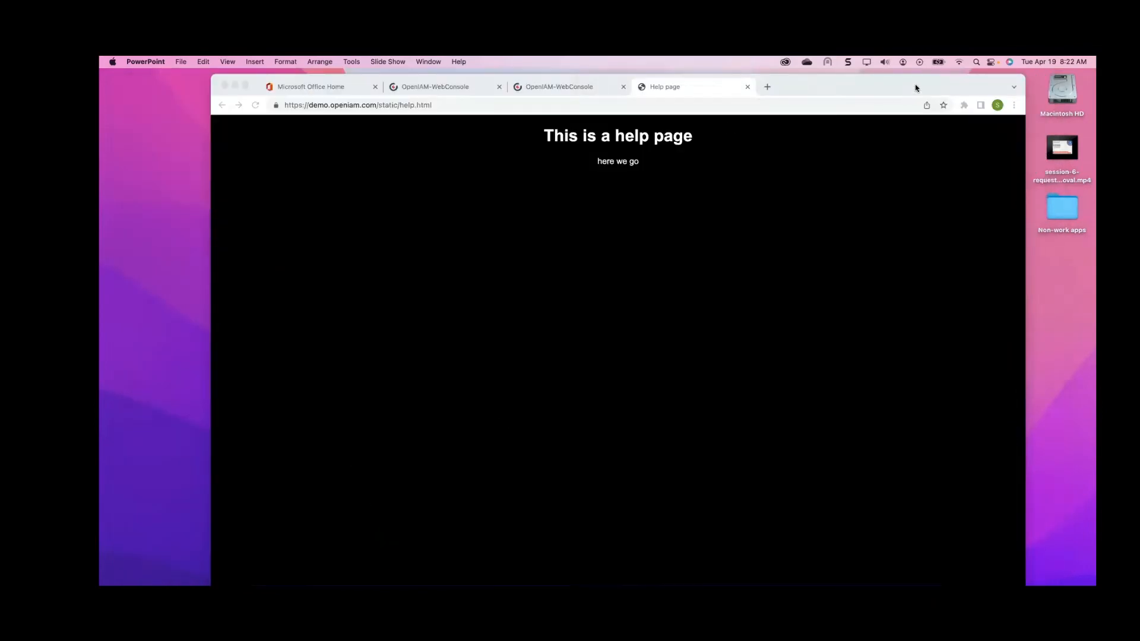
pyautogui.moveTo(916, 86); pyautogui.dragTo(856, 109)
pyautogui.click(408, 131)
pyautogui.moveTo(819, 62); pyautogui.dragTo(824, 72)
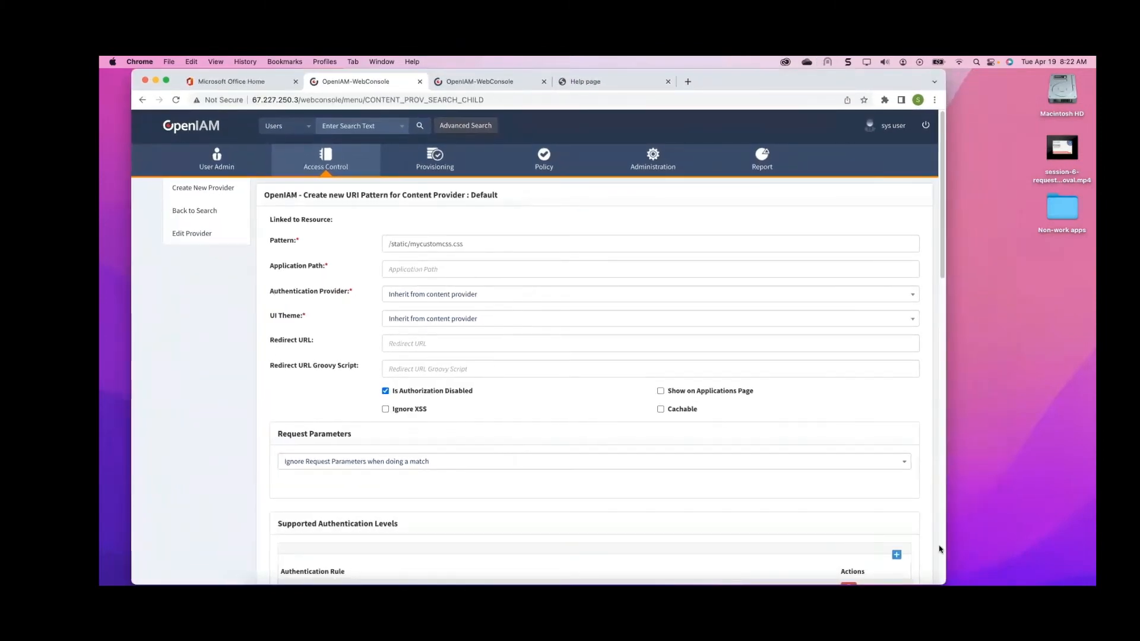
pyautogui.doubleClick(944, 584)
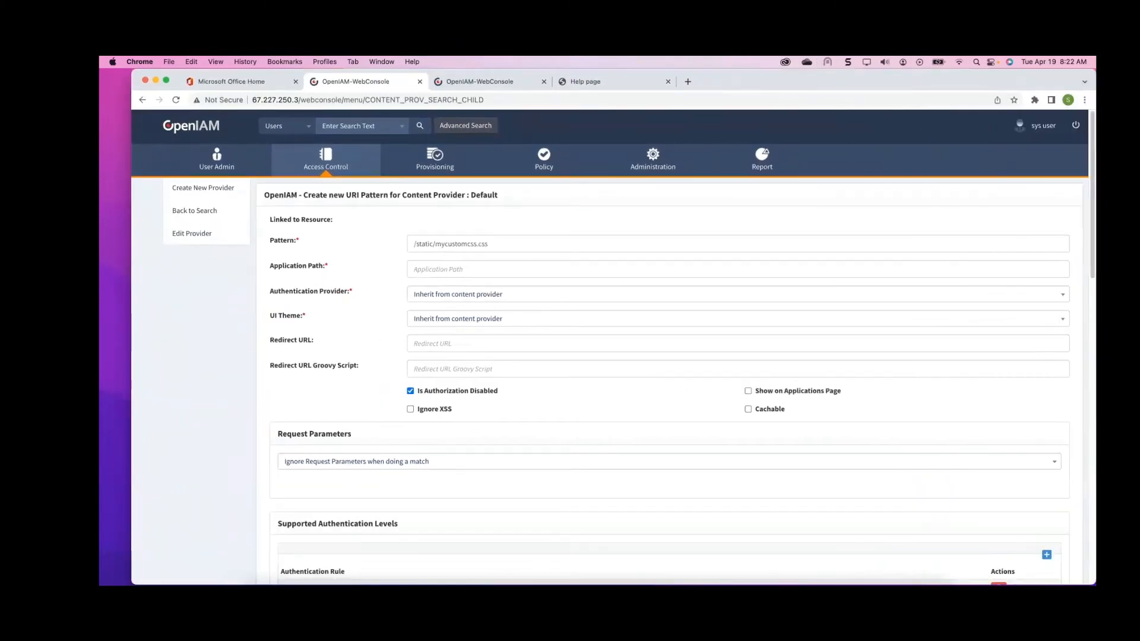
# Open the Access Control Menus list and filter resource names by selfser
pyautogui.moveTo(331, 166)
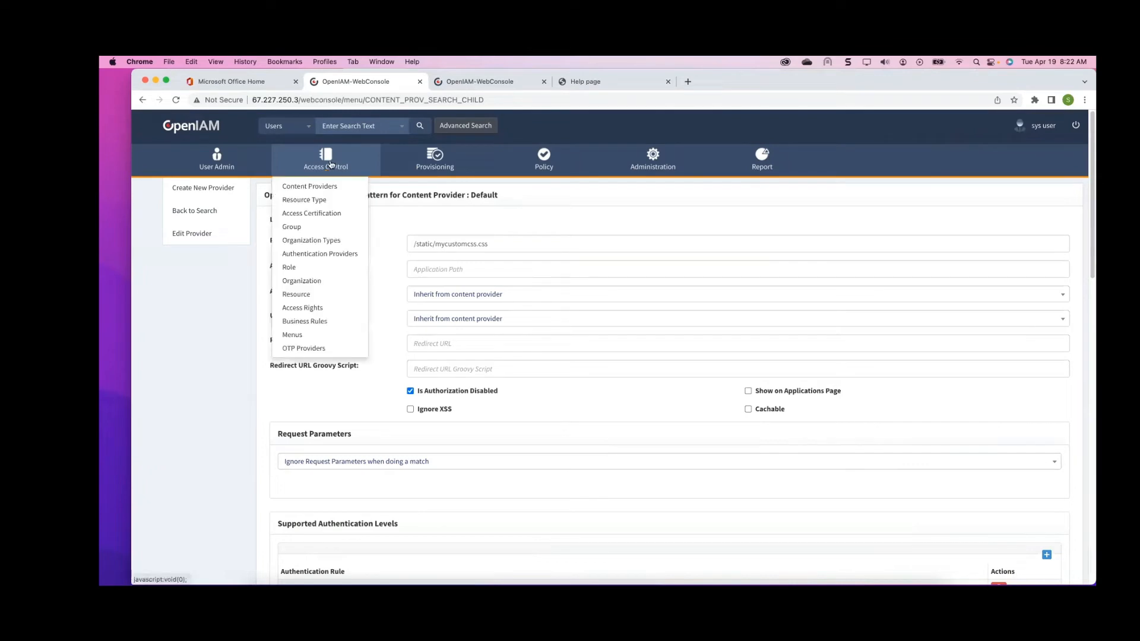
pyautogui.click(295, 333)
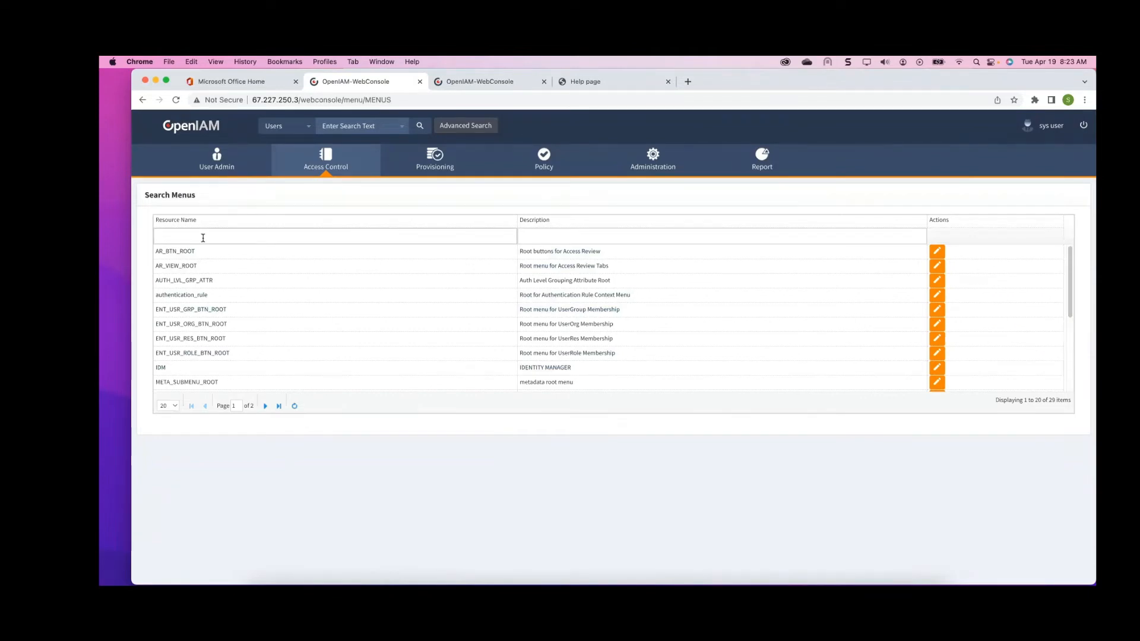
pyautogui.write('selfser')
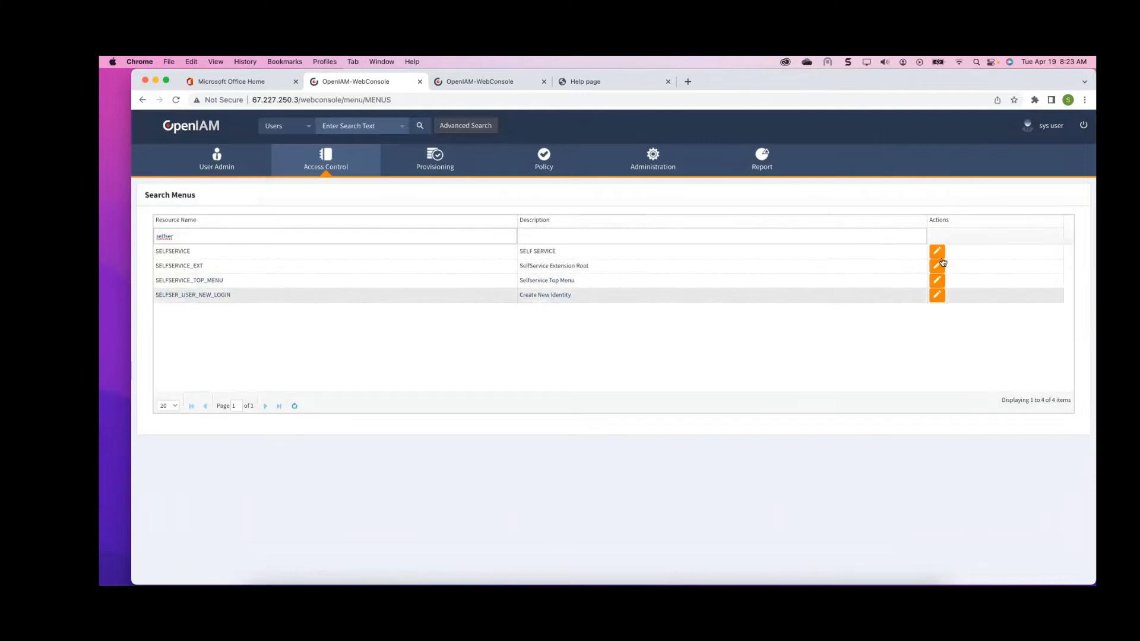
# Open the SELFSERVICE menu tree, expand Request Approval and Access Management, and inspect the My Approvals menu metadata
pyautogui.click(936, 251)
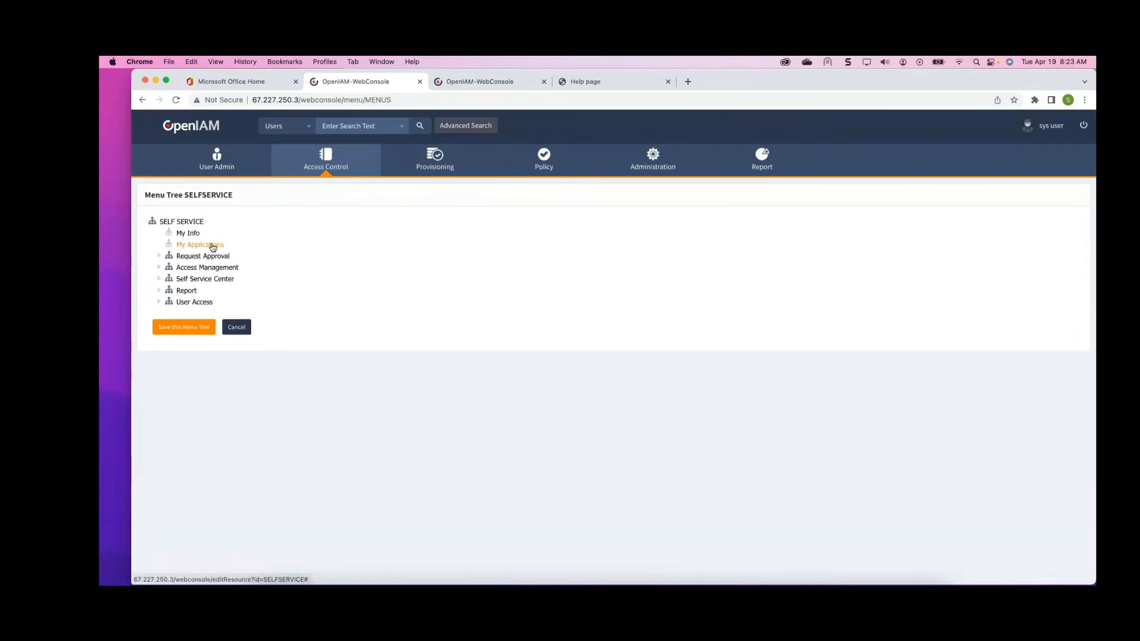
pyautogui.click(160, 257)
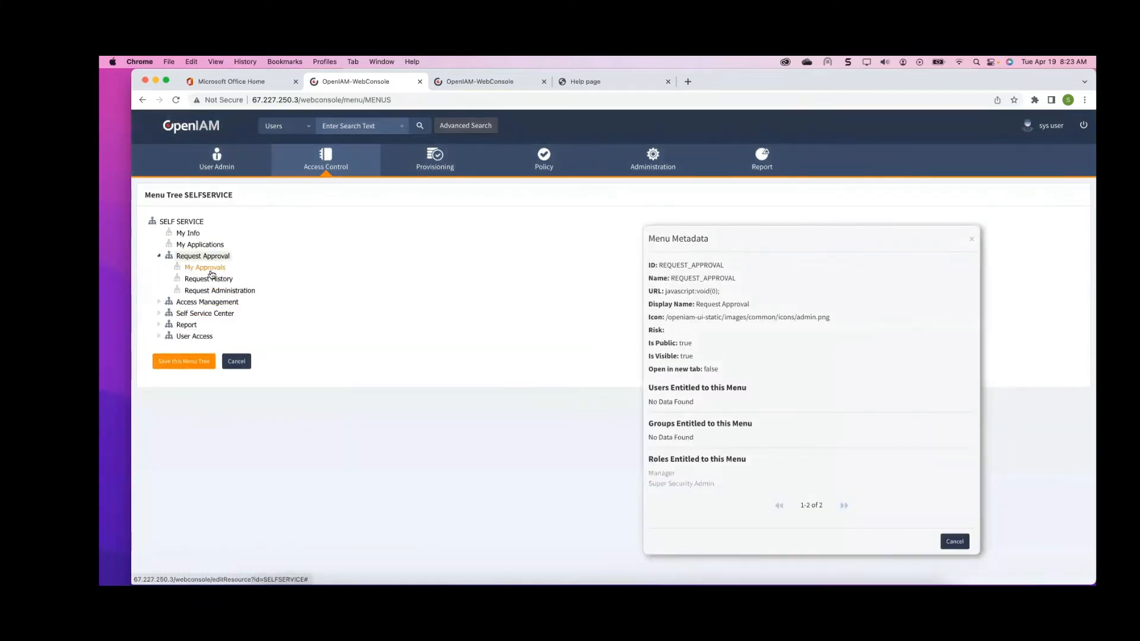
pyautogui.click(159, 302)
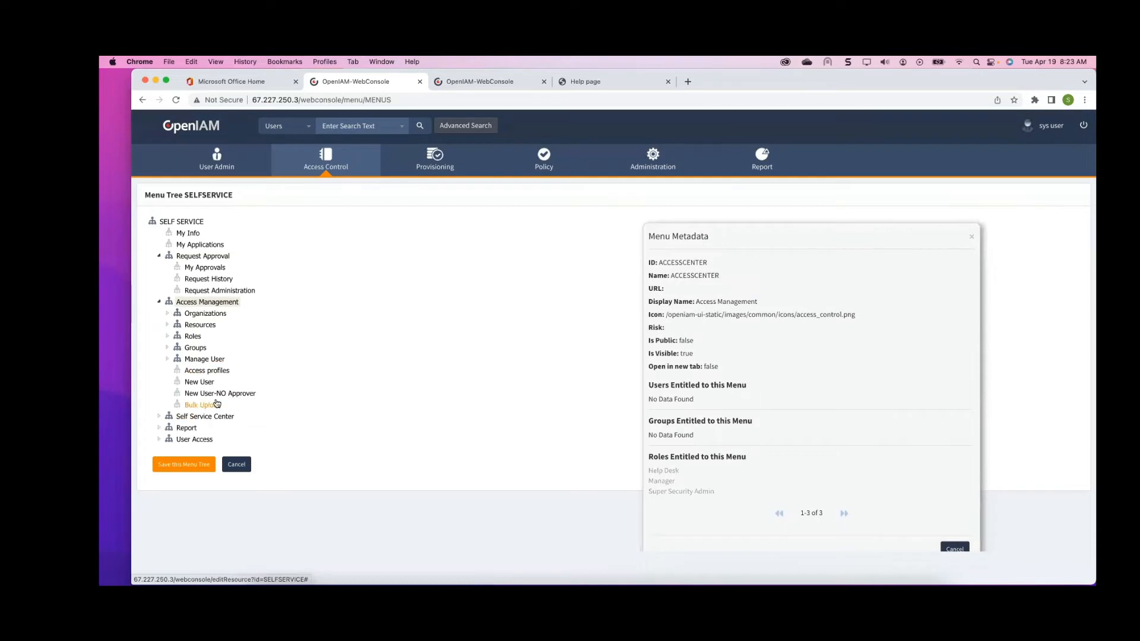
pyautogui.click(206, 269)
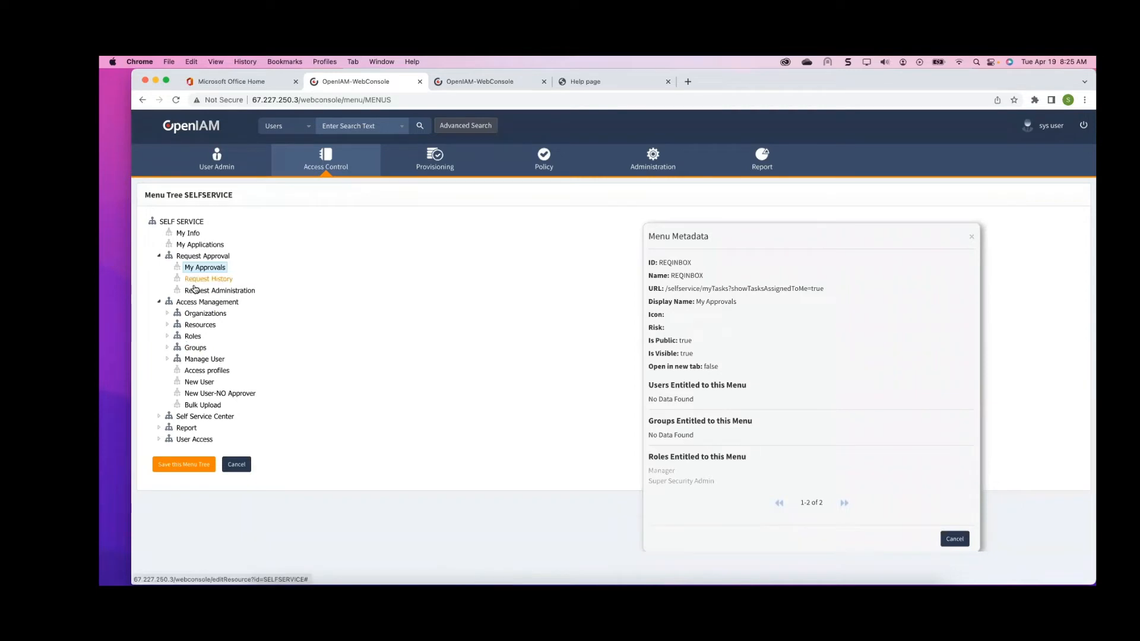
# Go to role search, filter role names by end, and open the End User role for editing
pyautogui.click(335, 168)
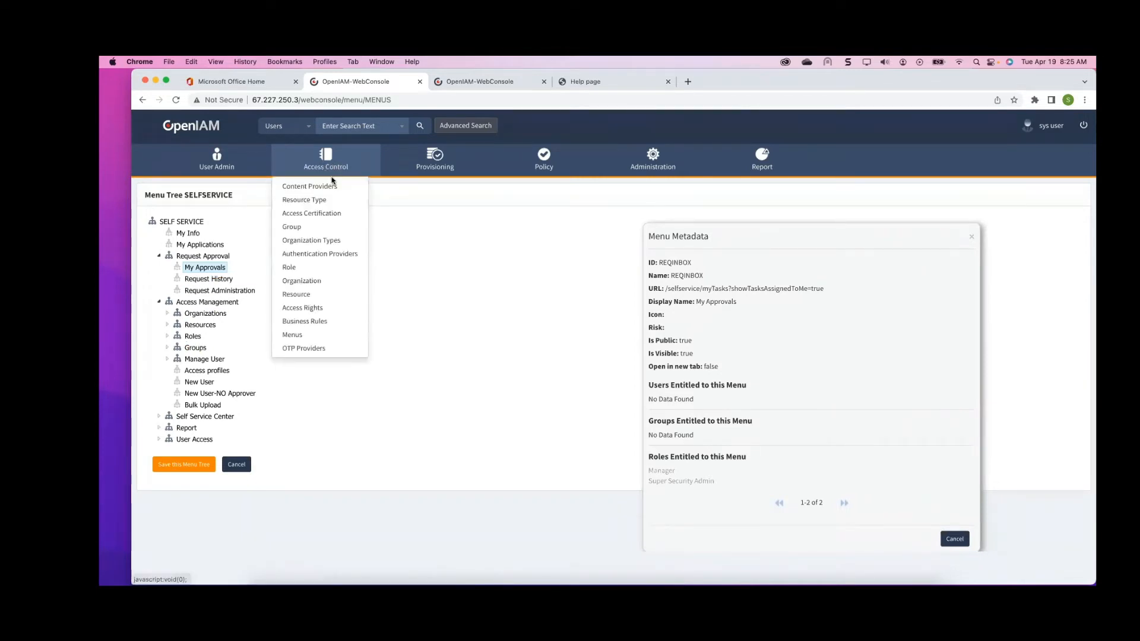
pyautogui.click(301, 268)
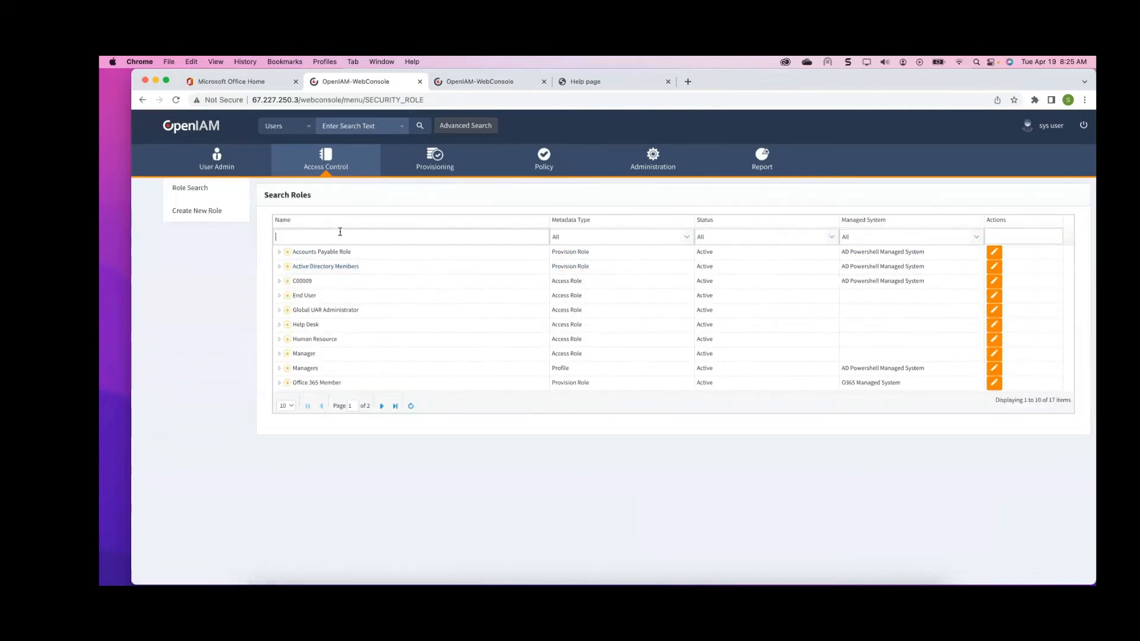
pyautogui.write('end')
pyautogui.press('Return')
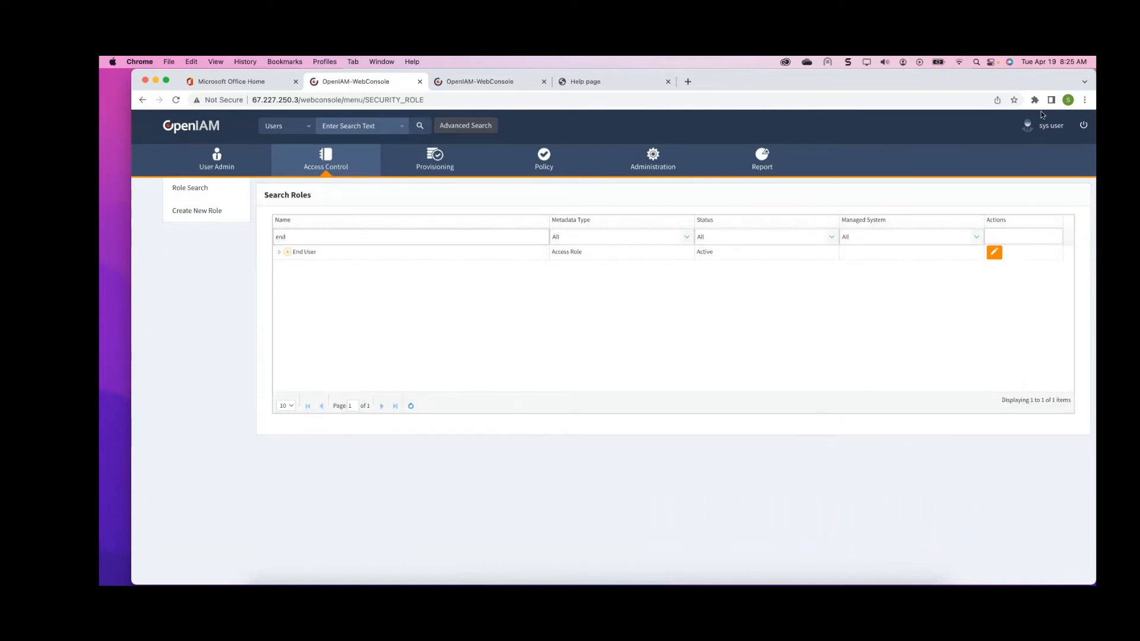
pyautogui.click(993, 252)
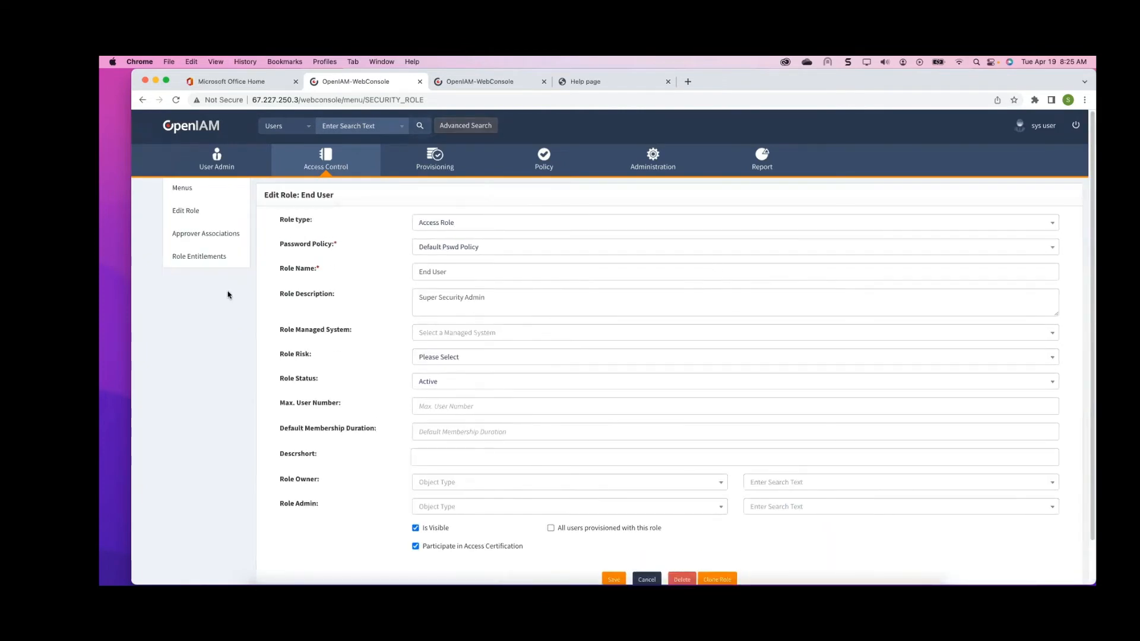
# Open the End User role's menu entitlements and select the SELFSERVICE menu tree
pyautogui.click(188, 190)
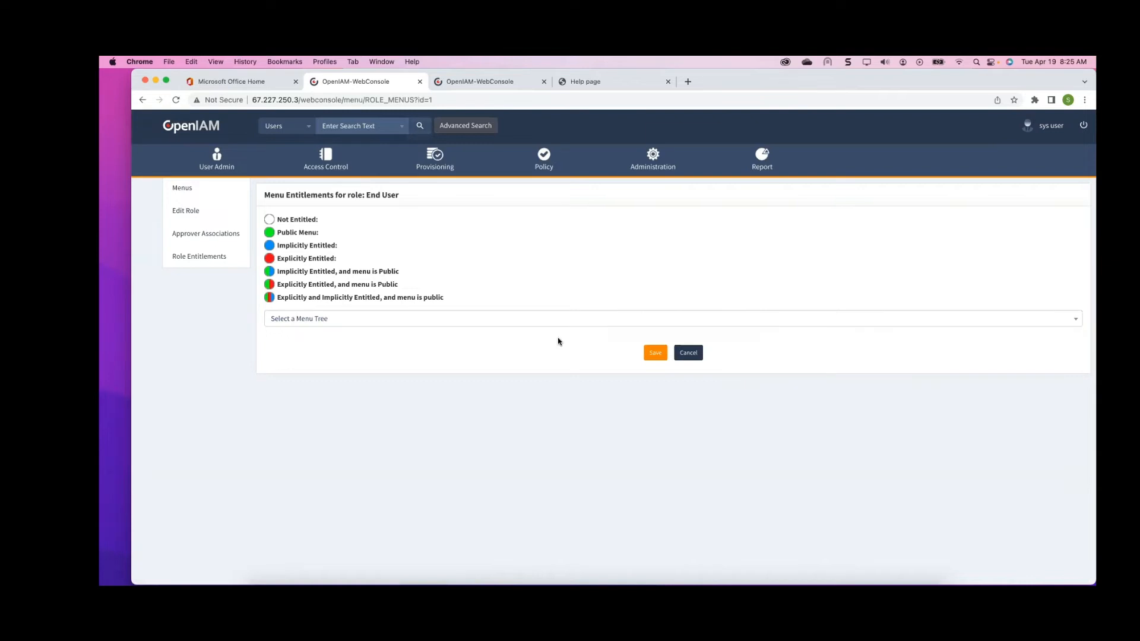
pyautogui.click(520, 321)
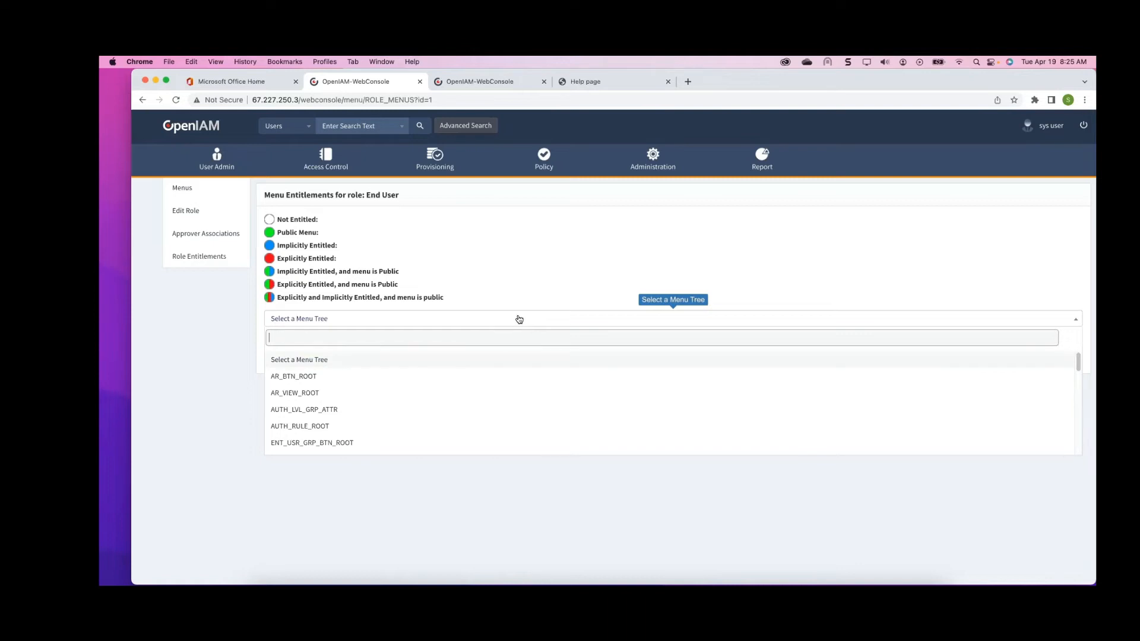
pyautogui.write('self')
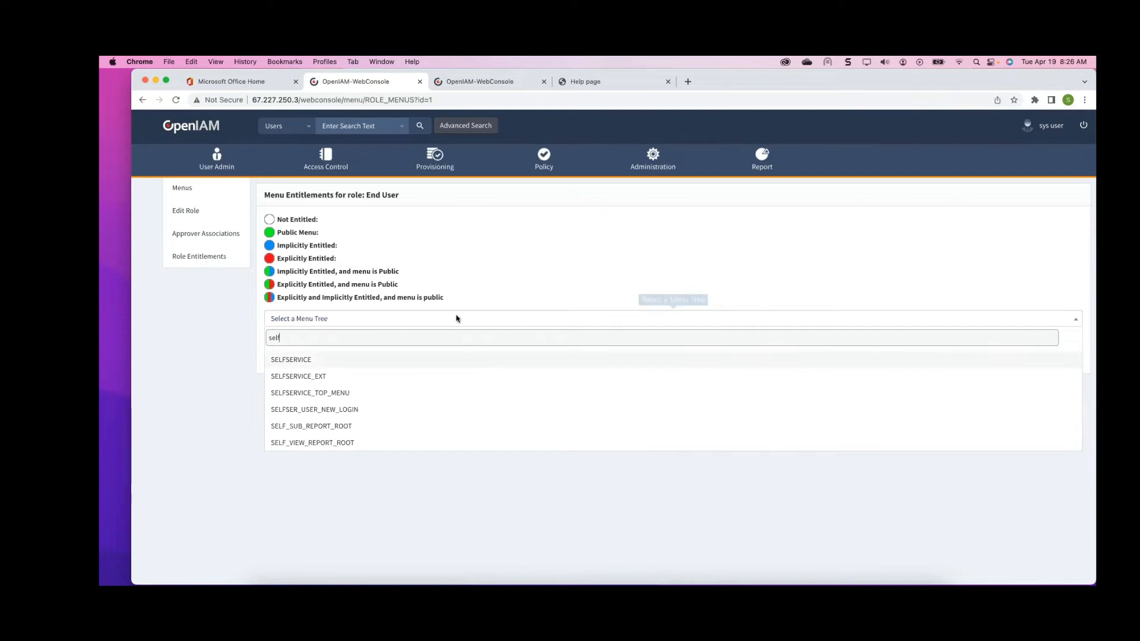
pyautogui.click(321, 359)
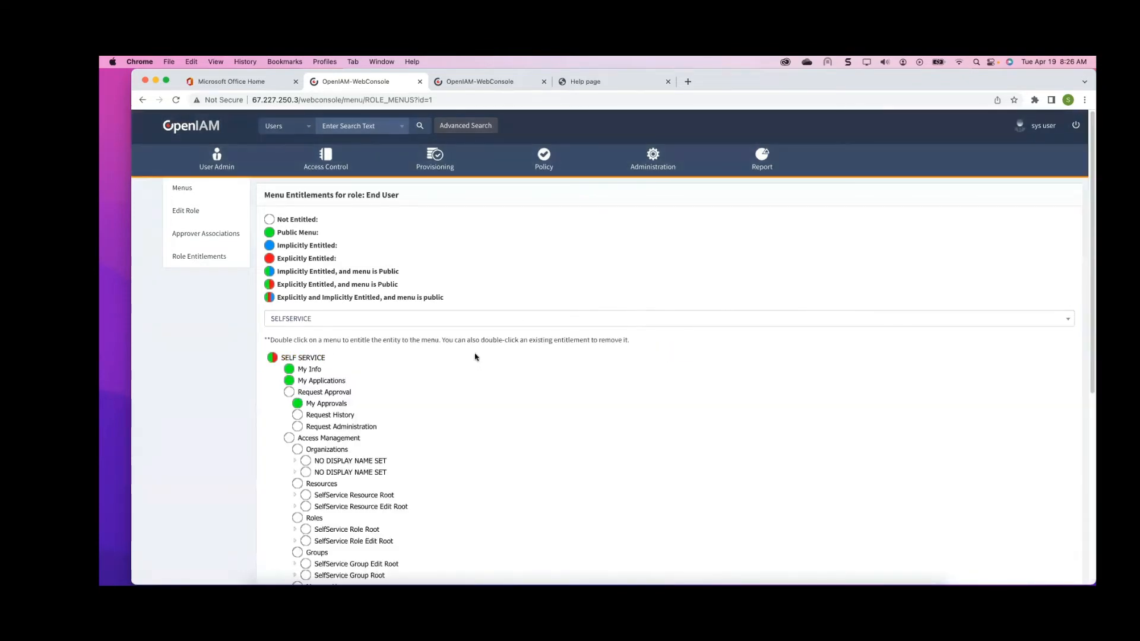
# Explicitly entitle the End User role to the Request History and Request Approval menus in the SELFSERVICE tree
pyautogui.scroll(-2, 479, 342)
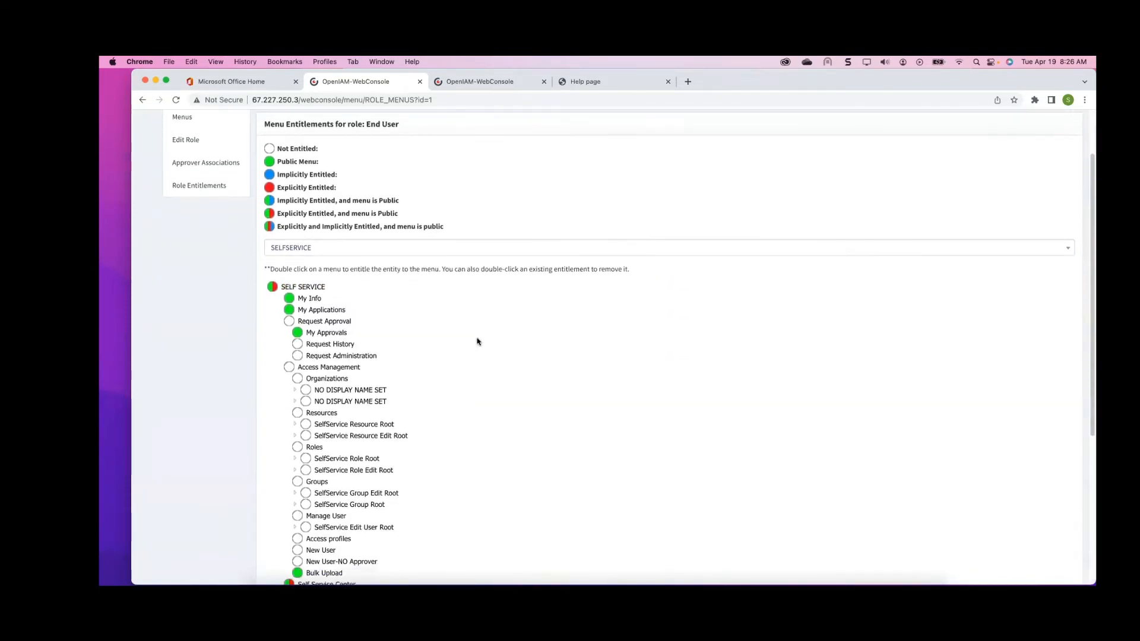
pyautogui.scroll(-2, 475, 338)
pyautogui.scroll(4, 475, 339)
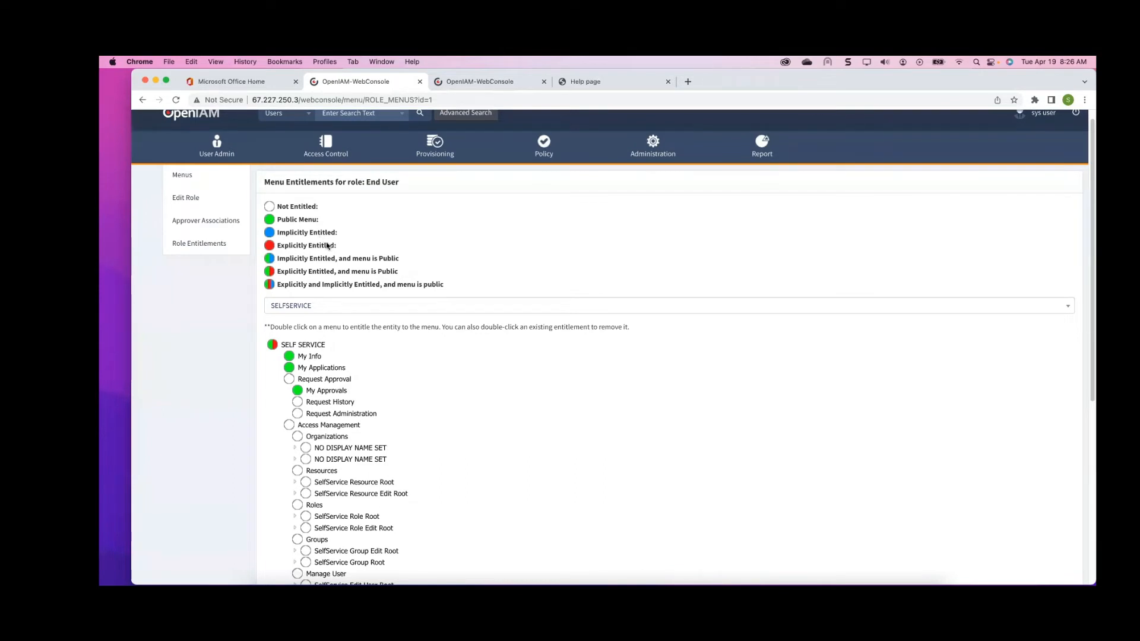
pyautogui.scroll(-5, 328, 274)
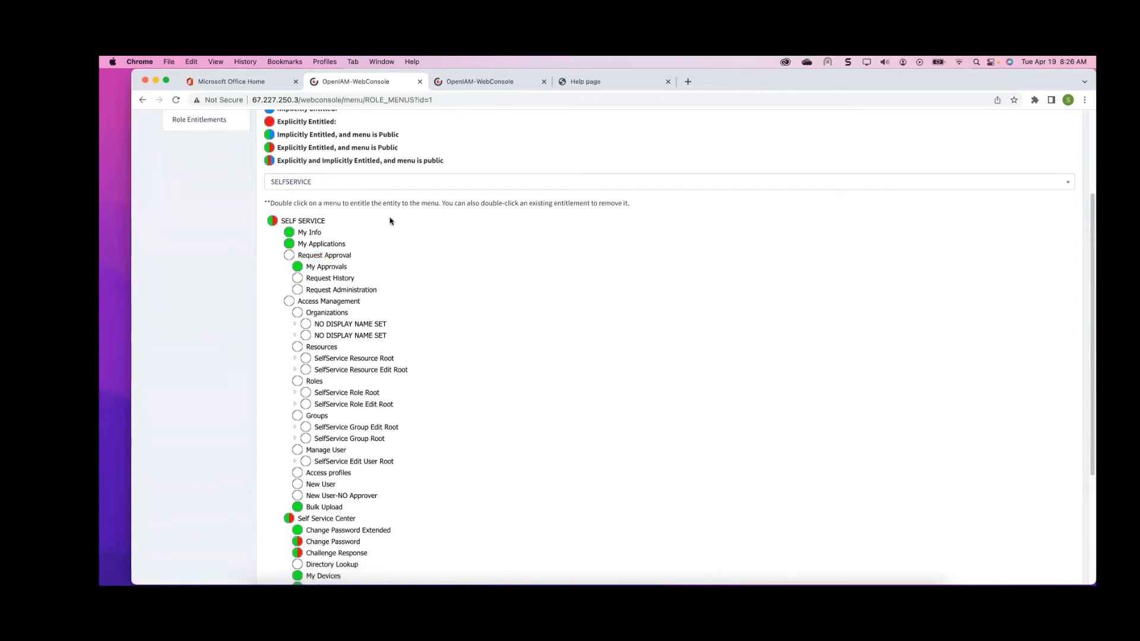
pyautogui.doubleClick(298, 282)
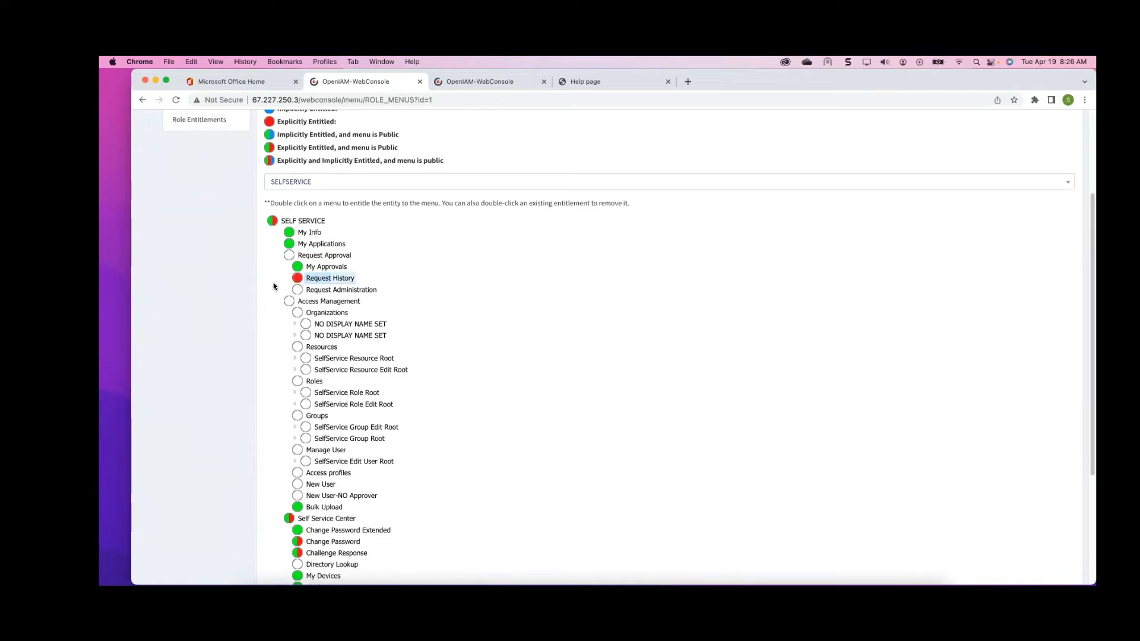
pyautogui.doubleClick(289, 256)
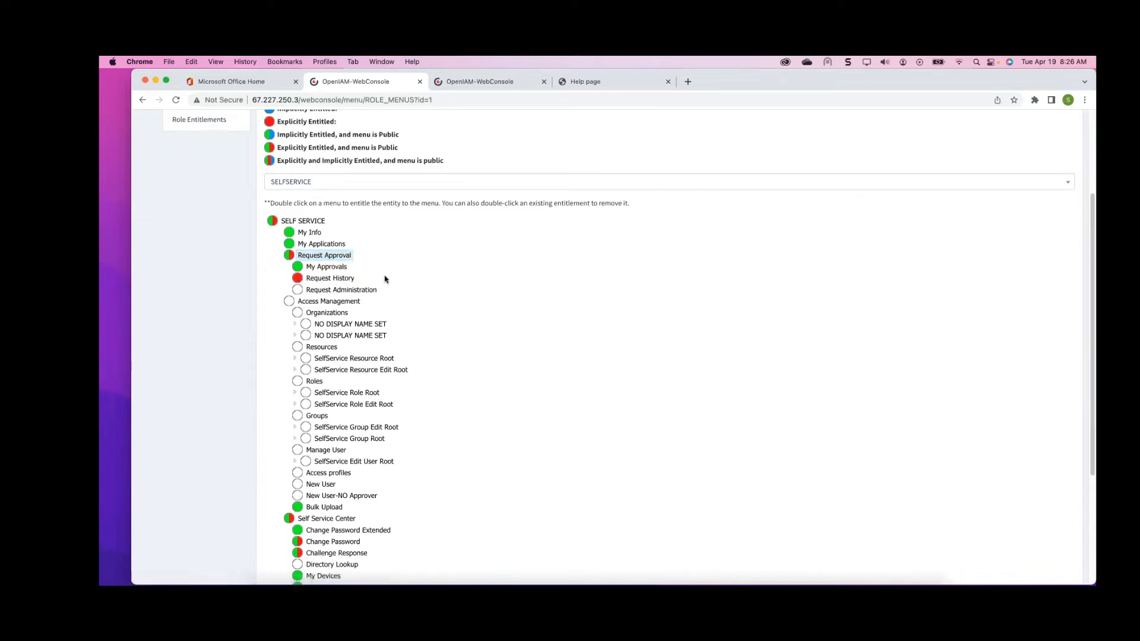
pyautogui.scroll(-3, 347, 282)
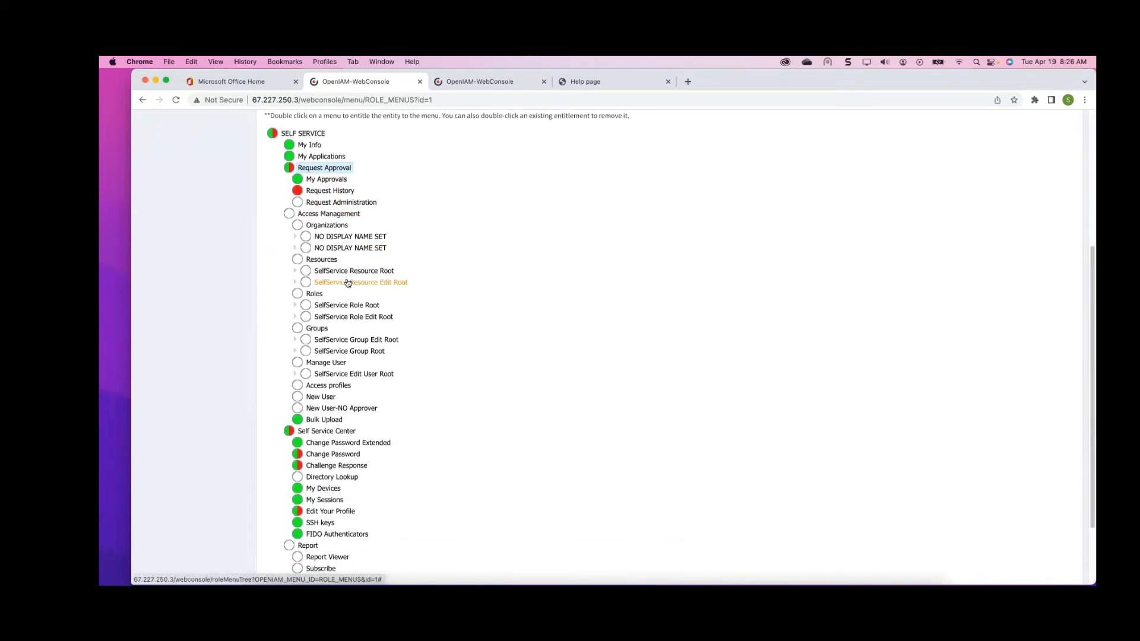
pyautogui.scroll(-3, 348, 282)
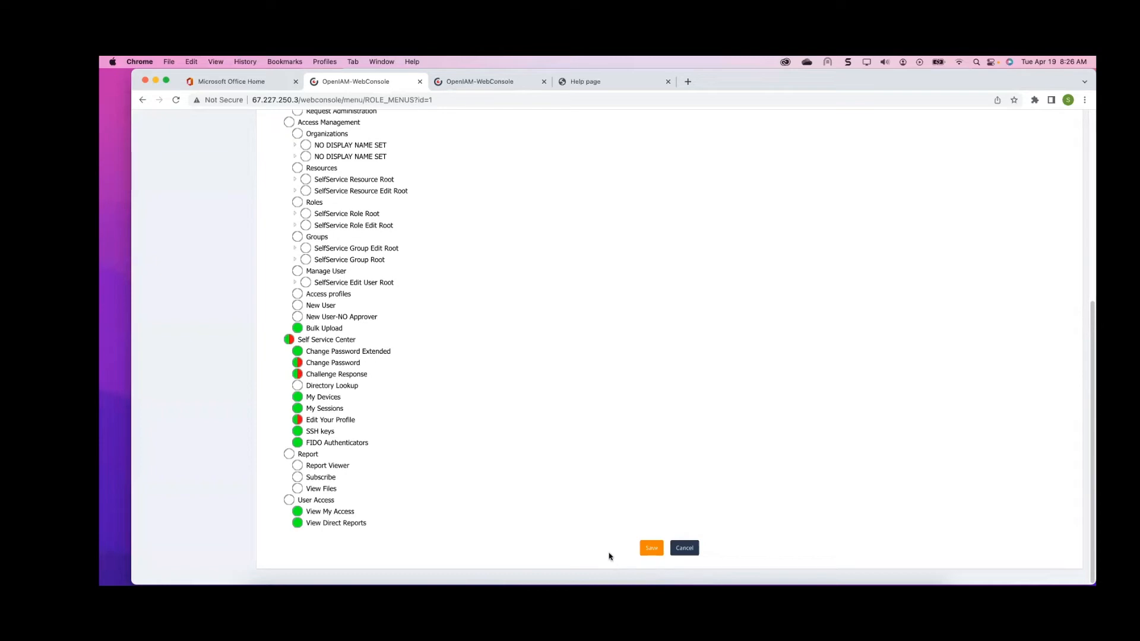
pyautogui.scroll(10, 557, 562)
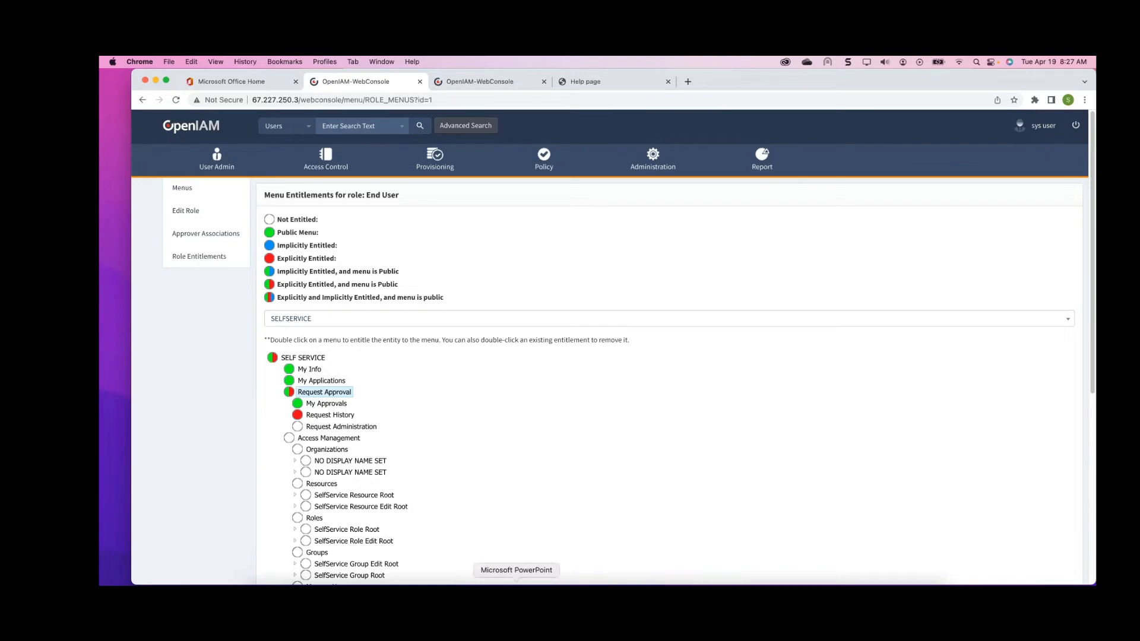
# Switch to PowerPoint and open slide 7, Password Policy and Synchronization
pyautogui.click(516, 583)
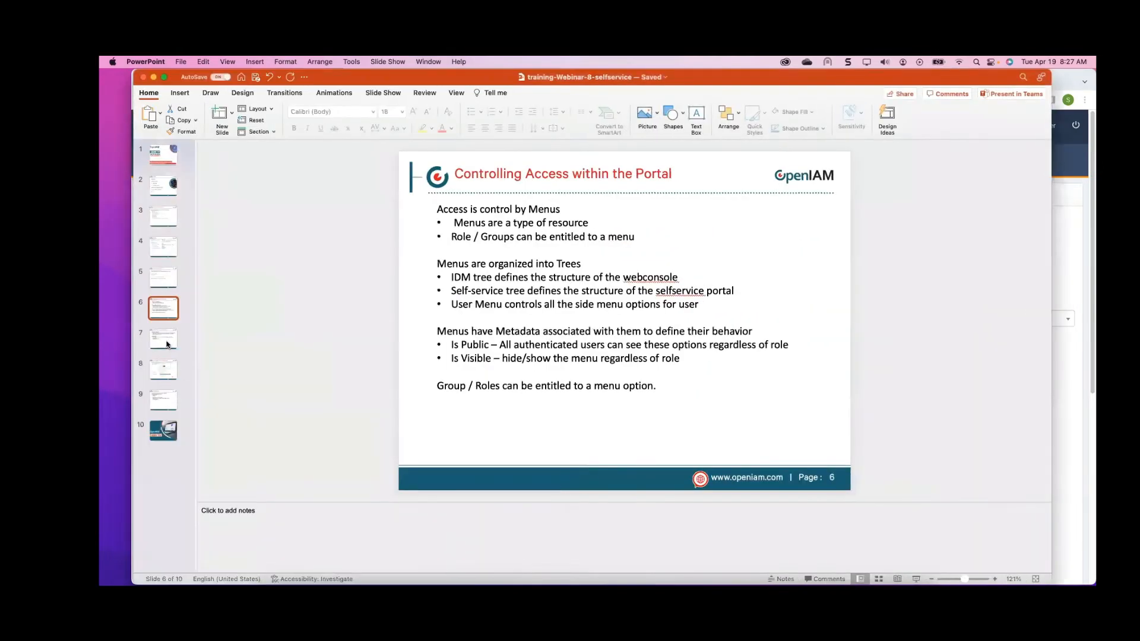
pyautogui.click(166, 345)
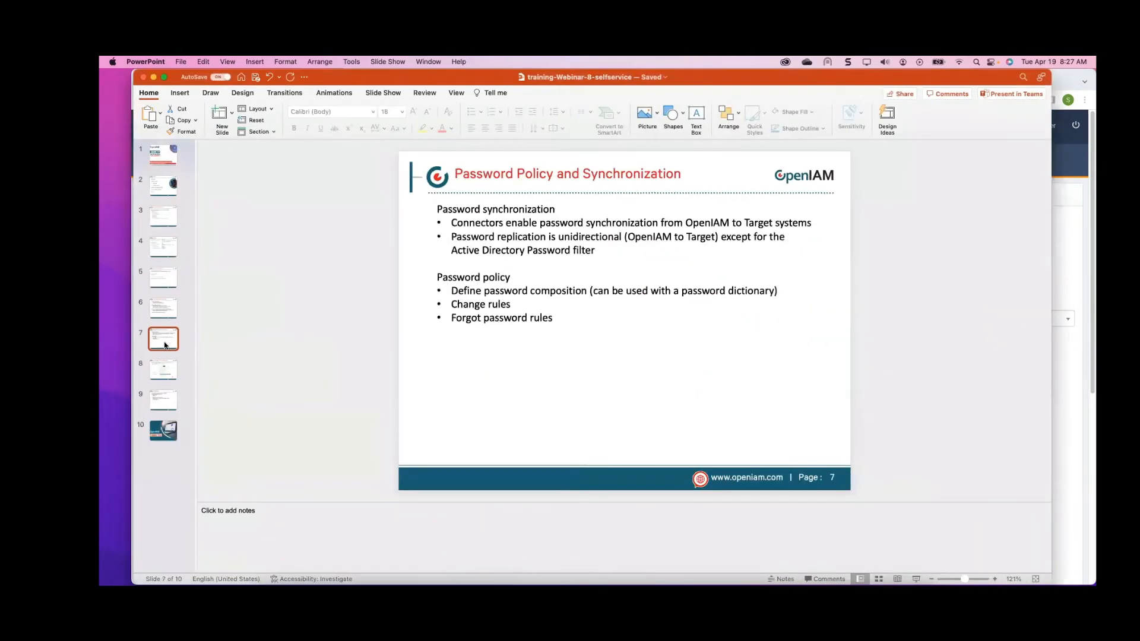
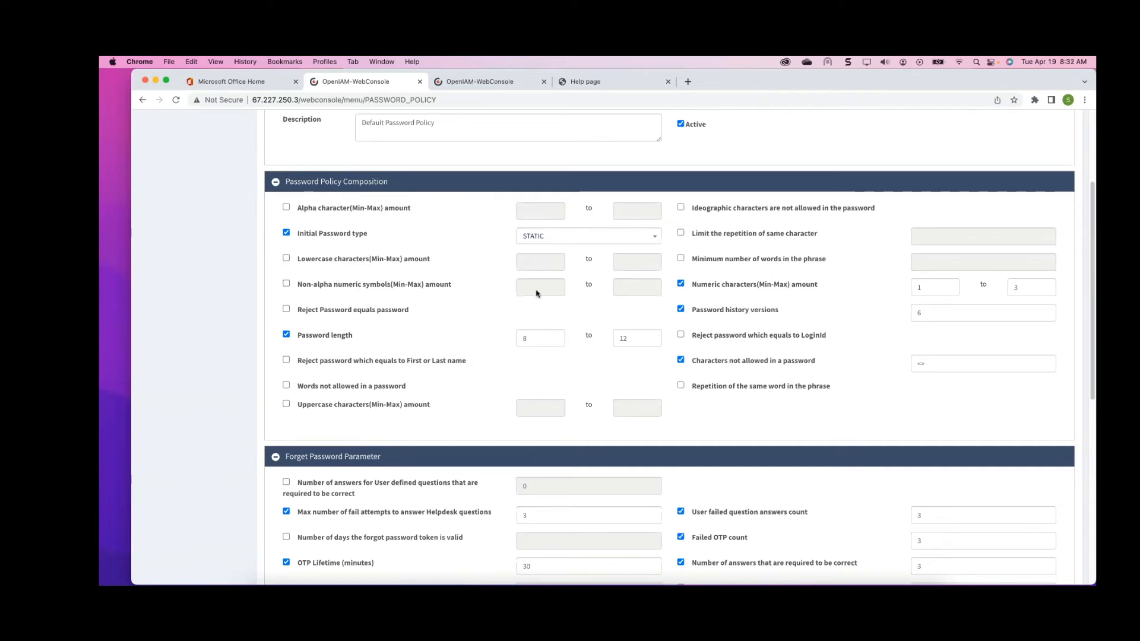
# Set the default password policy's initial password type to RANDOM
pyautogui.click(640, 235)
pyautogui.click(574, 269)
pyautogui.scroll(-3, 849, 359)
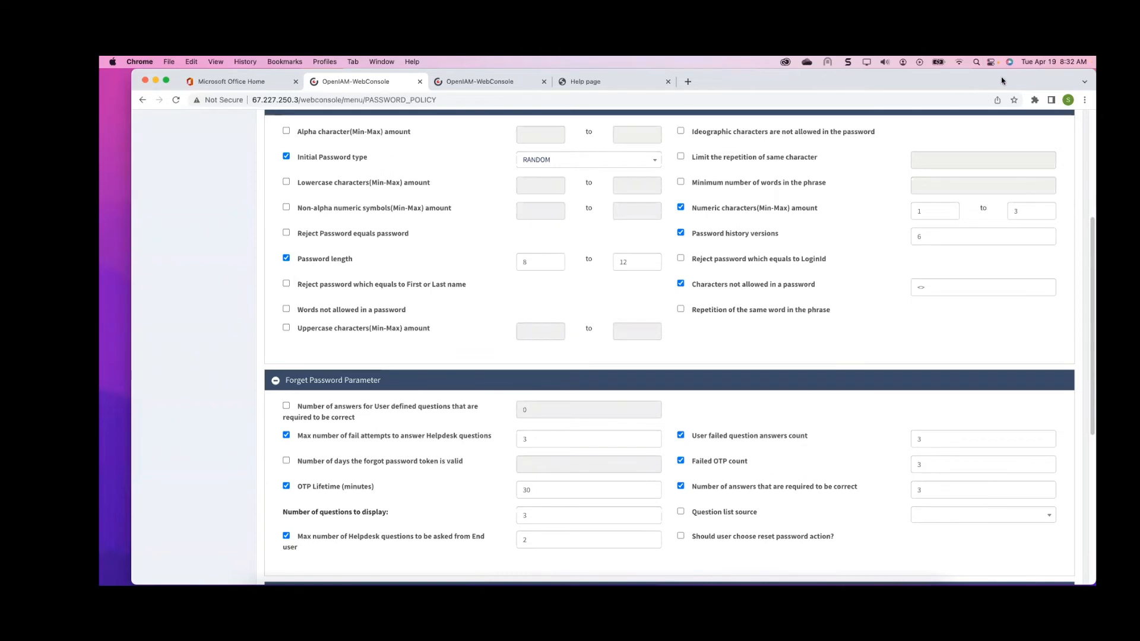
# Review the Forget Password Parameter, Password Change Rule and Import/Export sections of the password policy
pyautogui.scroll(-3, 425, 380)
pyautogui.scroll(-2, 425, 379)
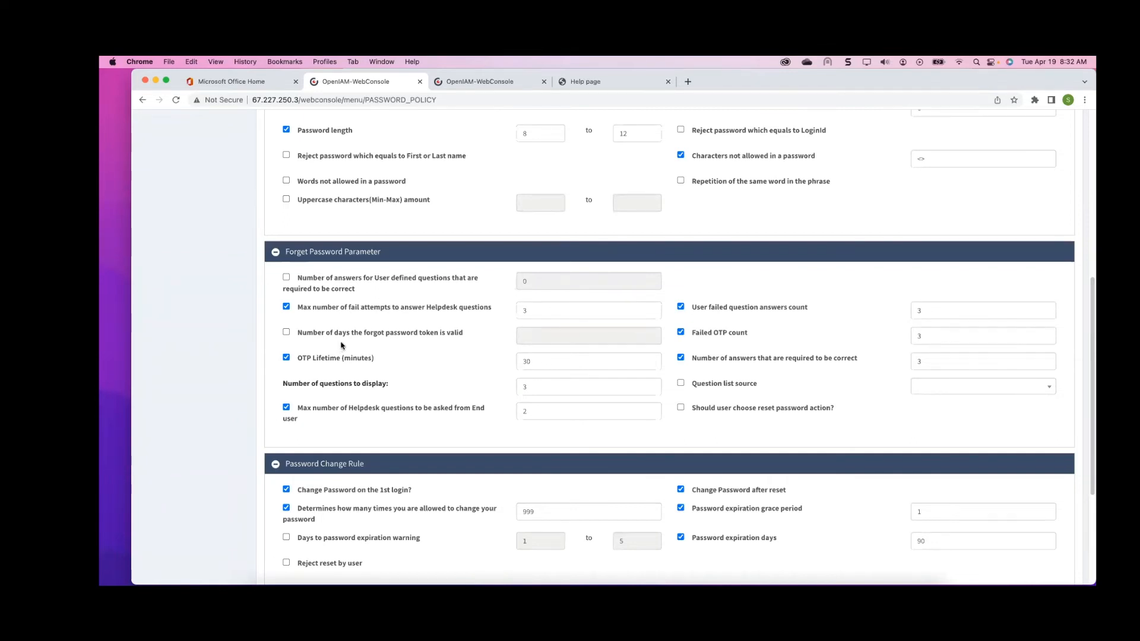
pyautogui.scroll(-2, 605, 375)
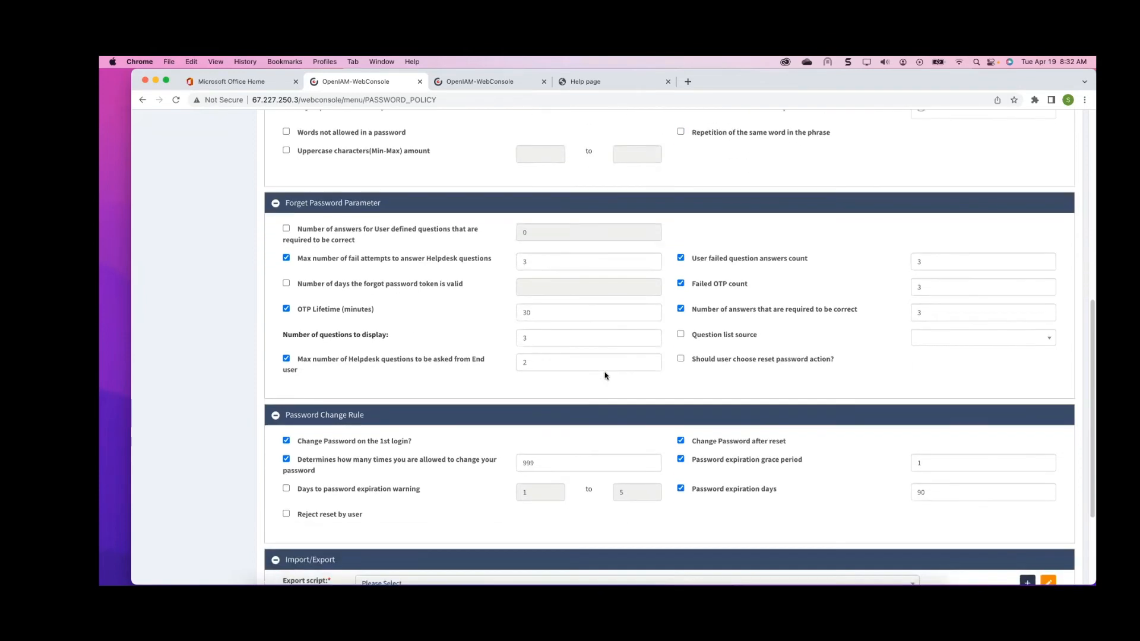
pyautogui.scroll(-5, 605, 375)
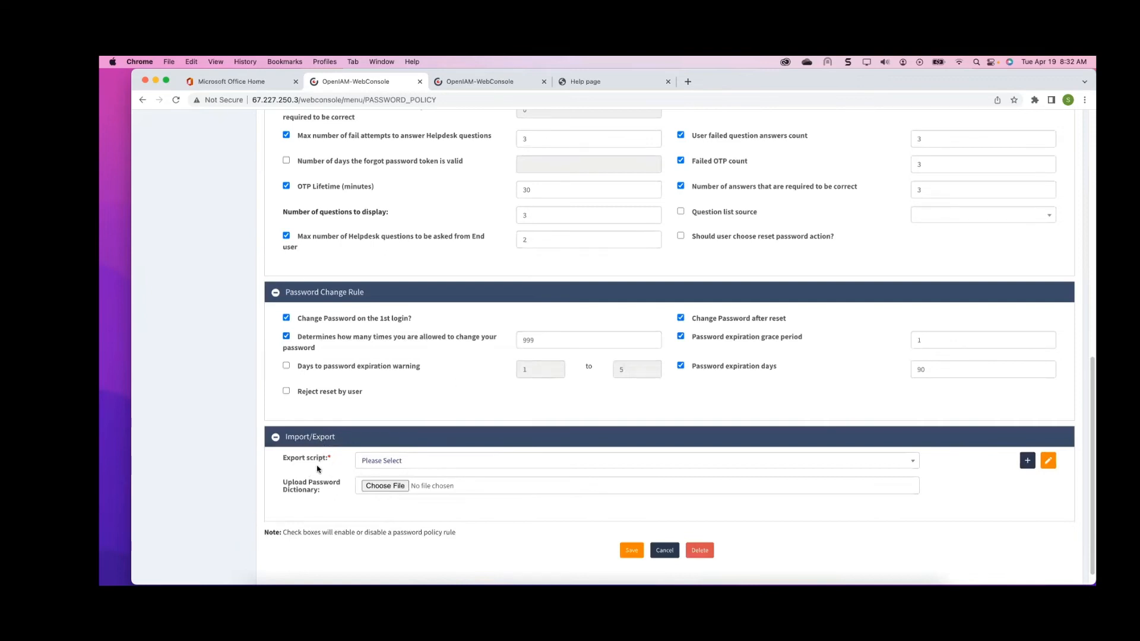
pyautogui.scroll(-1, 318, 469)
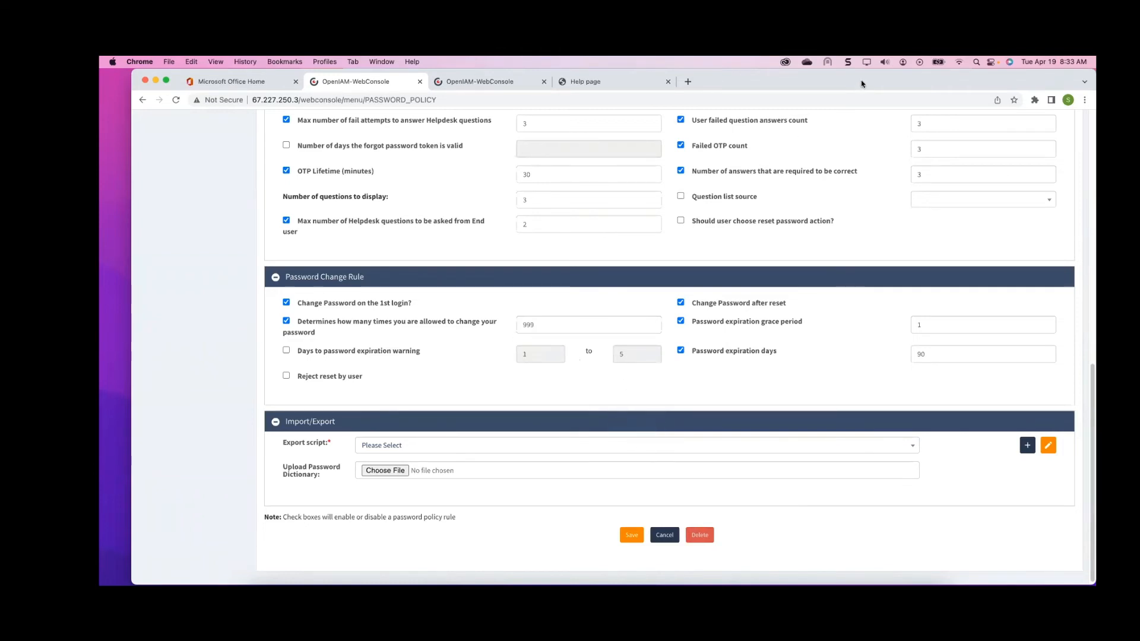
pyautogui.scroll(5, 798, 363)
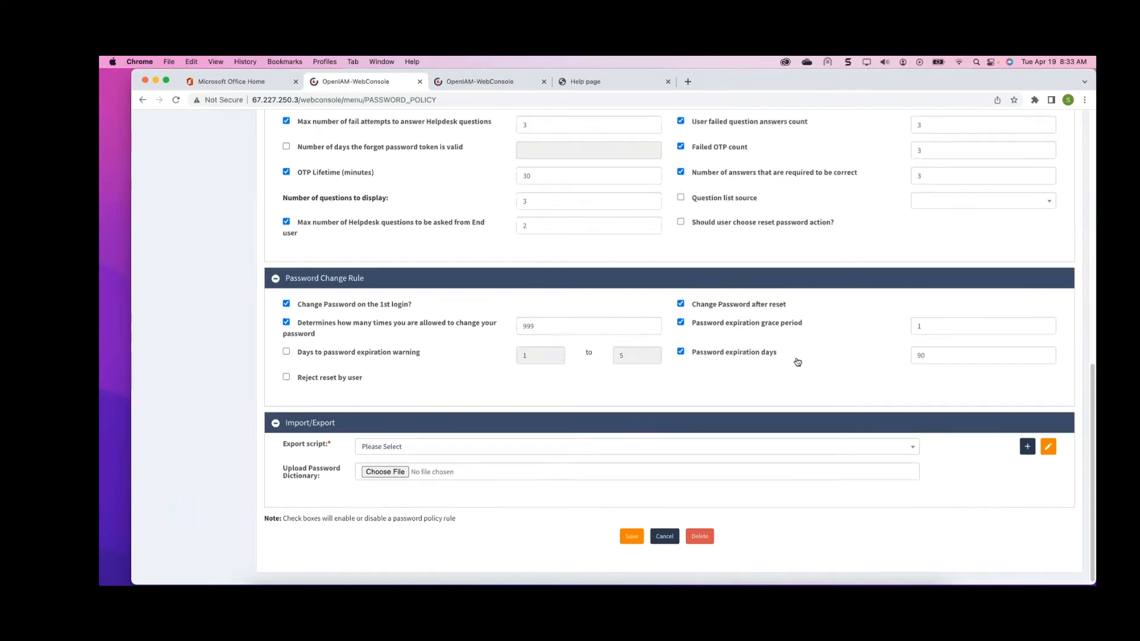
pyautogui.scroll(4, 796, 360)
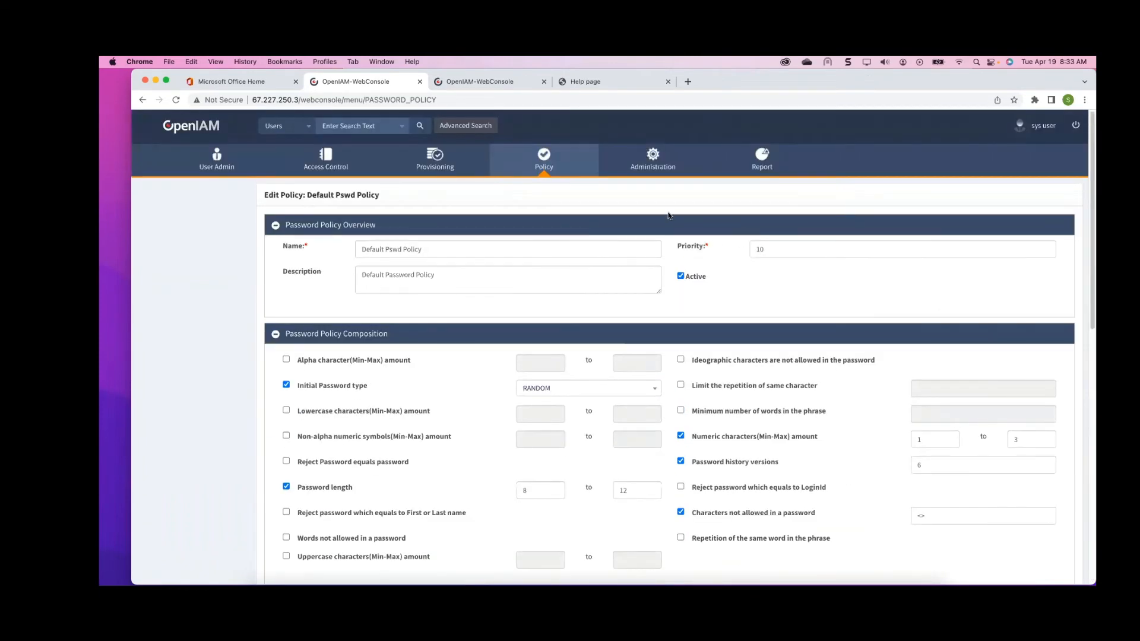
# Open System Configuration's Password settings and review the self-service password options listed there
pyautogui.click(648, 165)
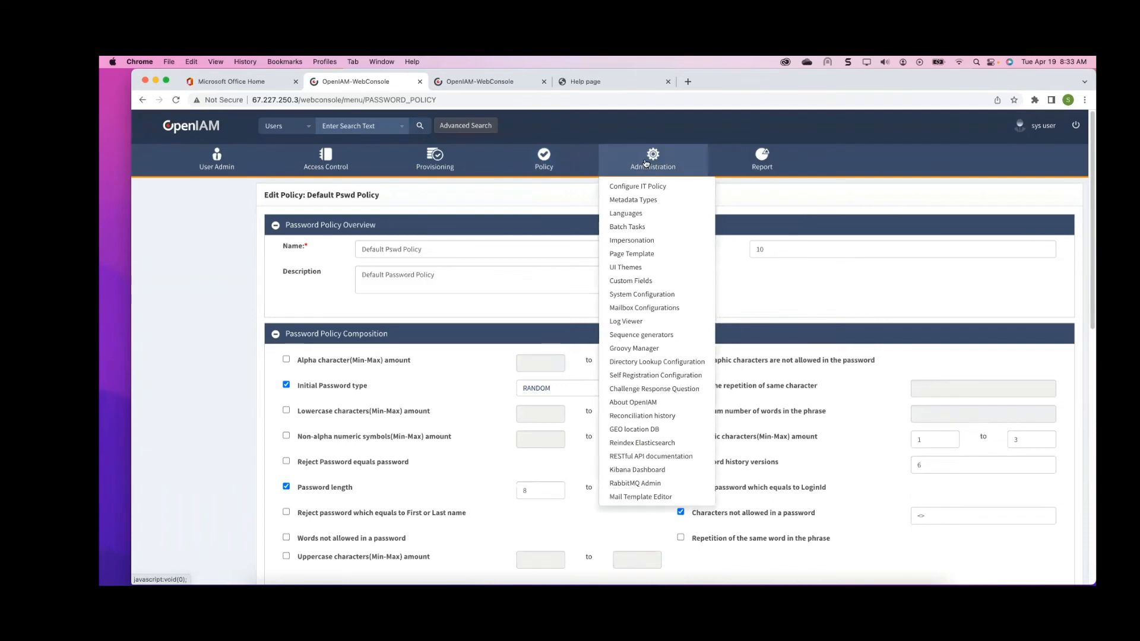
pyautogui.click(649, 295)
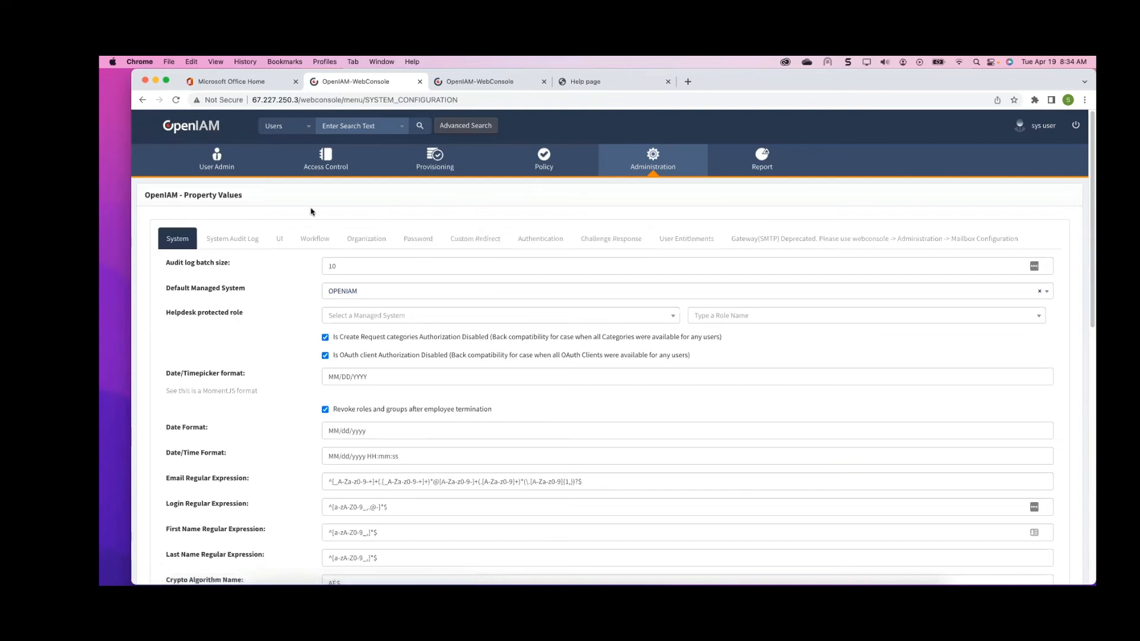
pyautogui.click(422, 240)
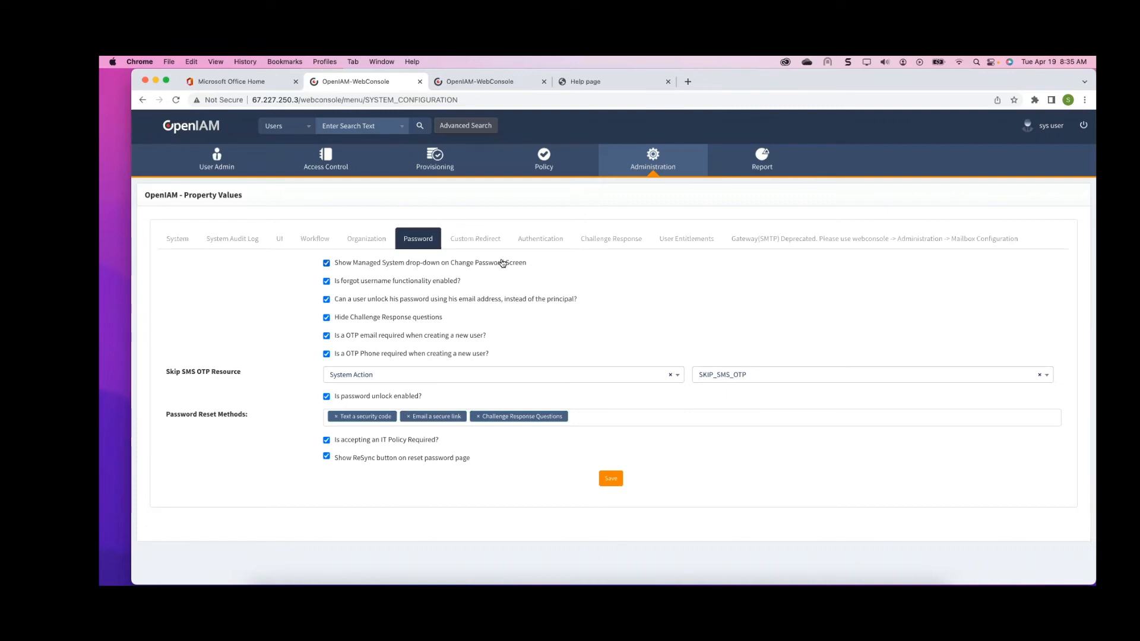
pyautogui.click(324, 283)
pyautogui.click(345, 287)
pyautogui.click(254, 415)
pyautogui.moveTo(253, 415); pyautogui.dragTo(171, 408)
pyautogui.moveTo(398, 397); pyautogui.dragTo(330, 400)
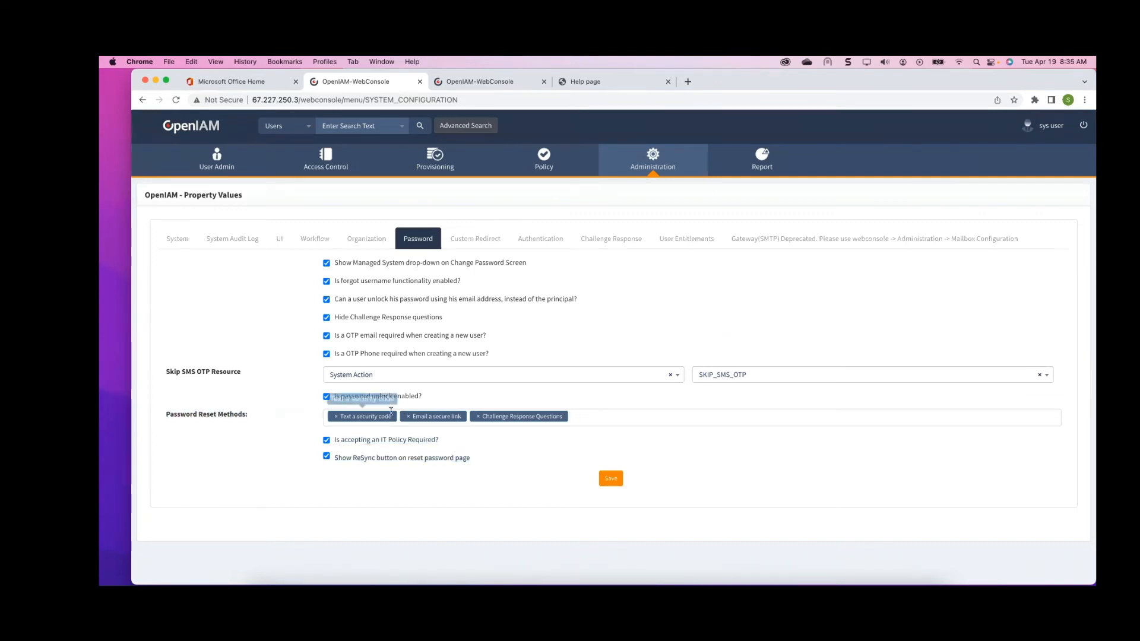
# Add Call with a security code and Email secure code to the password reset methods
pyautogui.click(554, 456)
pyautogui.click(588, 415)
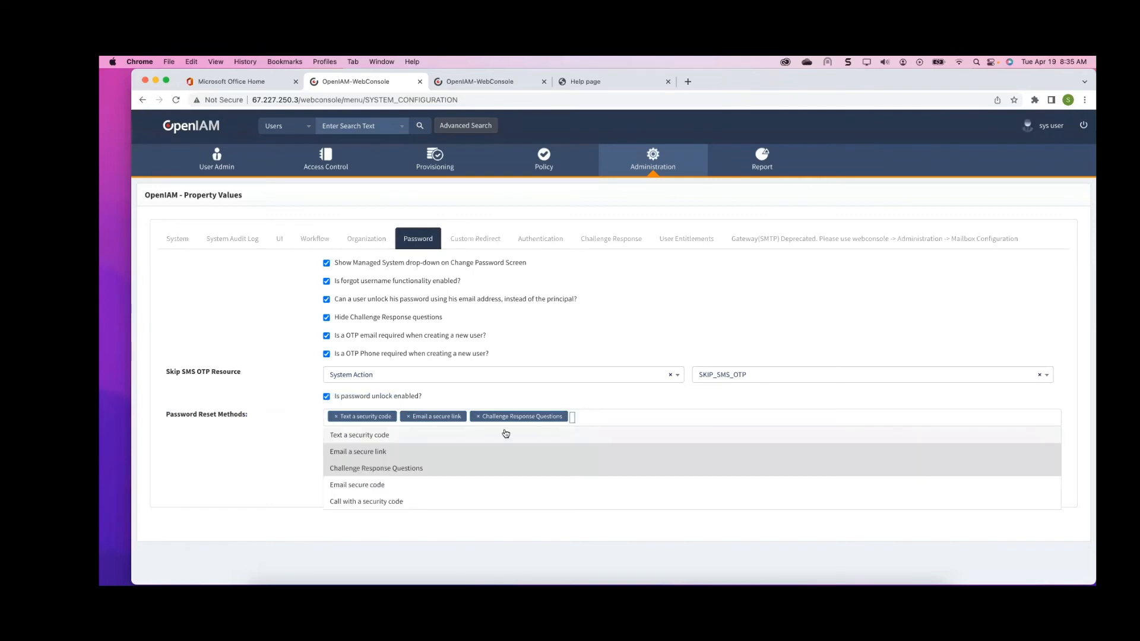
pyautogui.click(380, 502)
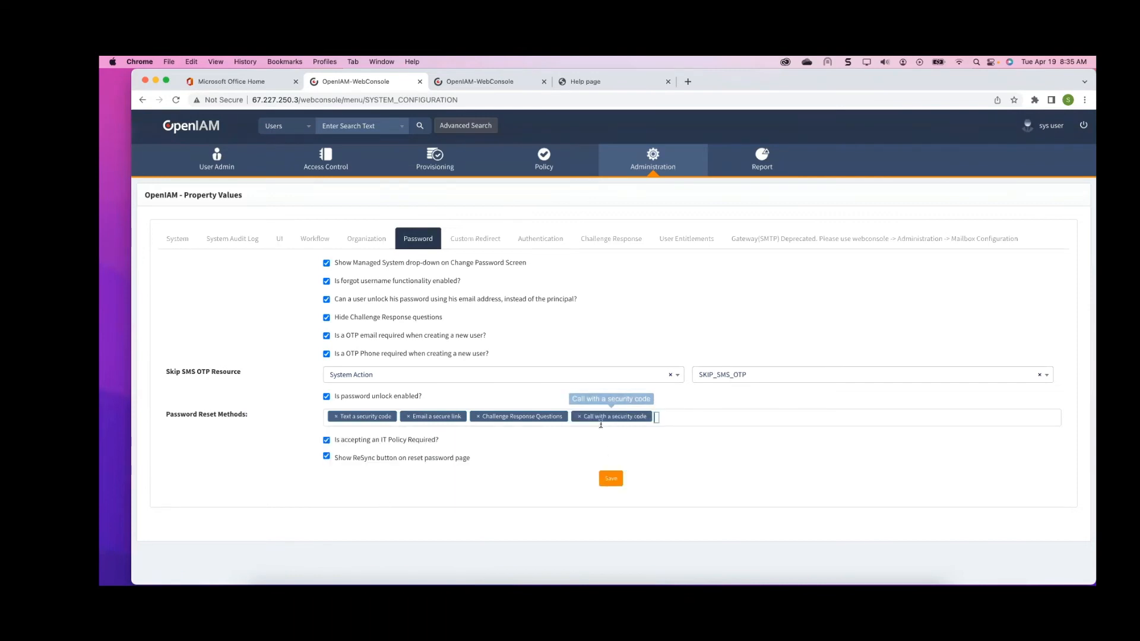
pyautogui.click(687, 416)
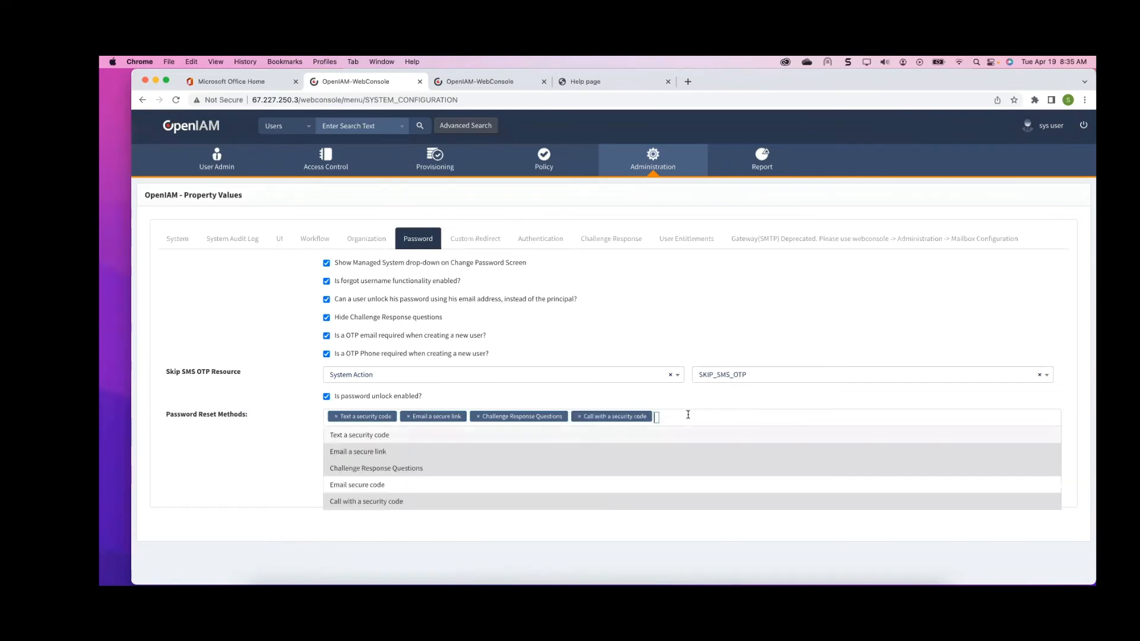
pyautogui.click(398, 488)
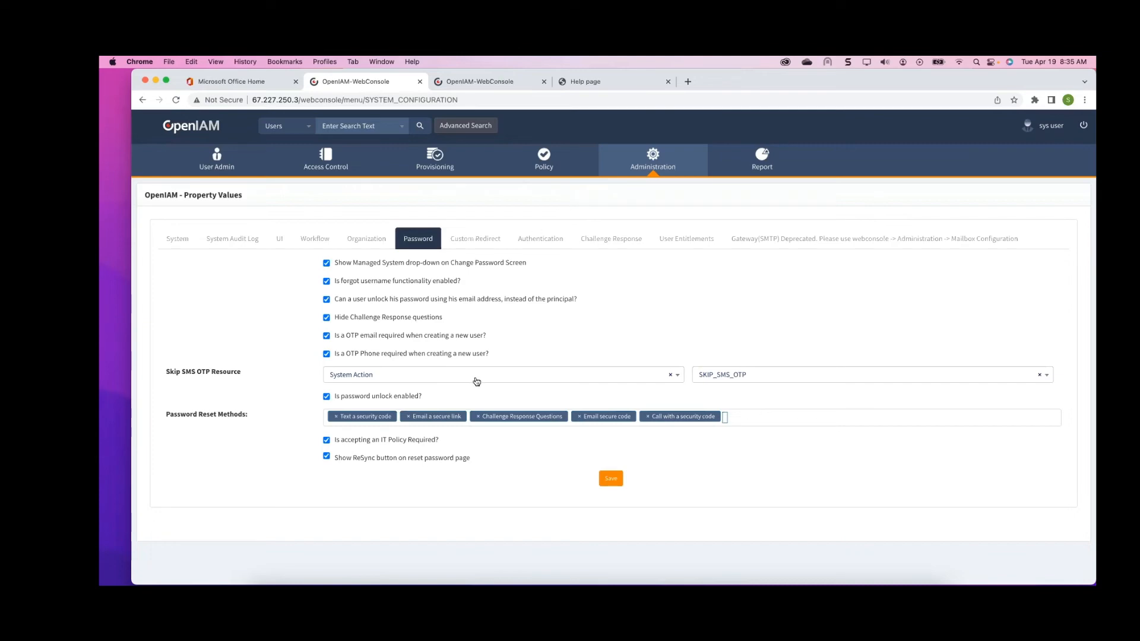
# Switch to PowerPoint and view slides 8 and 9 on self-service password reset and self-registration
pyautogui.click(515, 582)
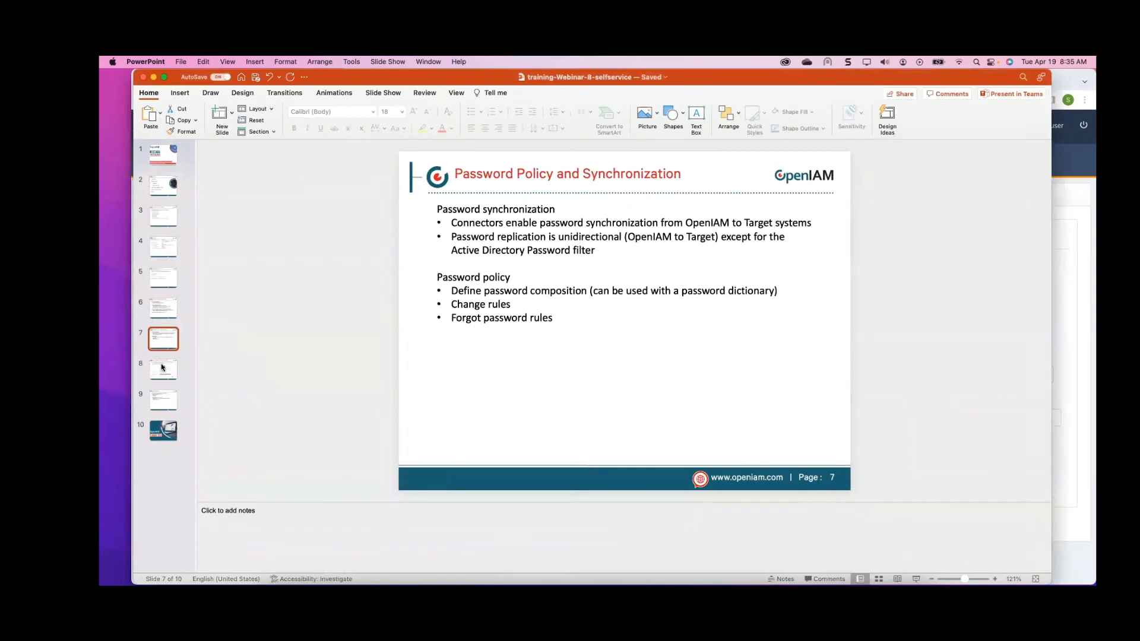
pyautogui.click(162, 367)
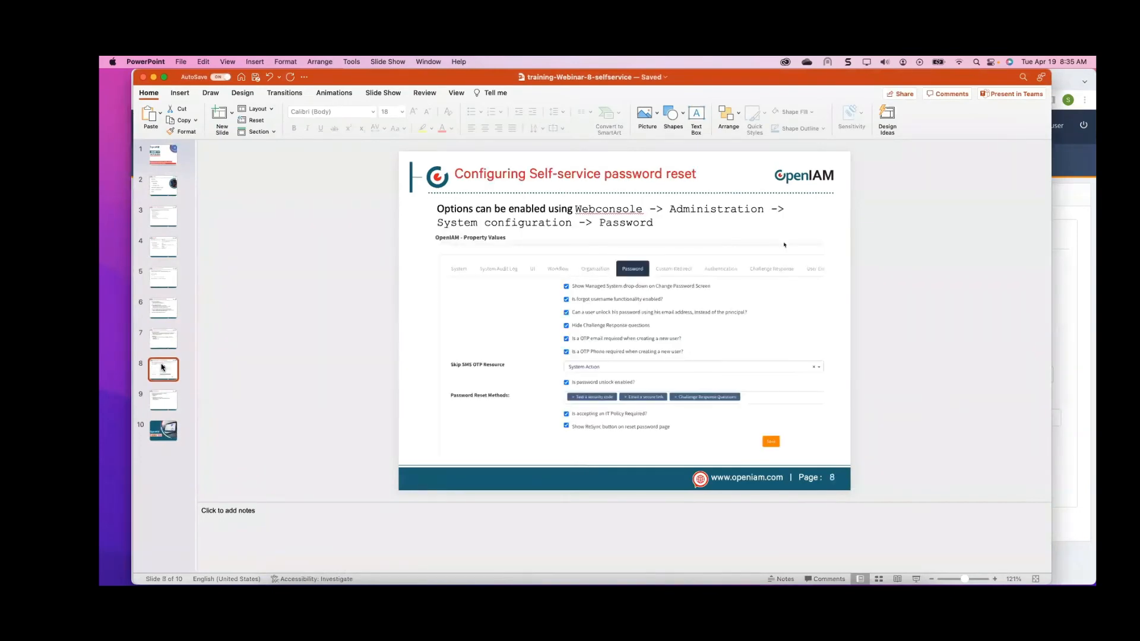
pyautogui.click(169, 403)
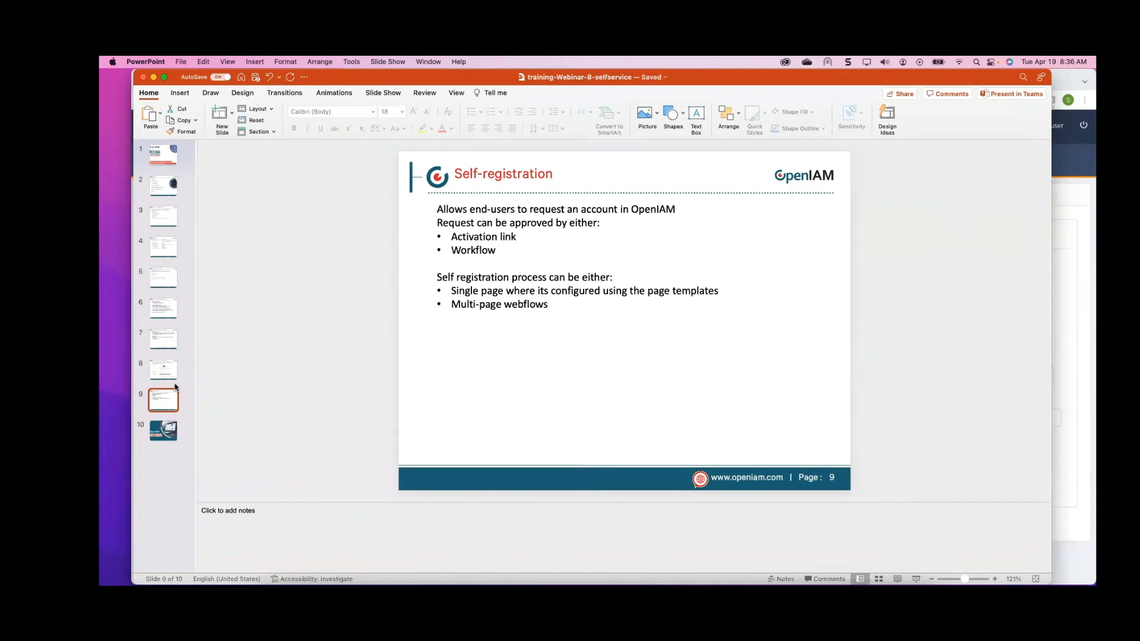
# Return to the browser and examine the self-registration setting on the UI tab of System Configuration
pyautogui.click(152, 76)
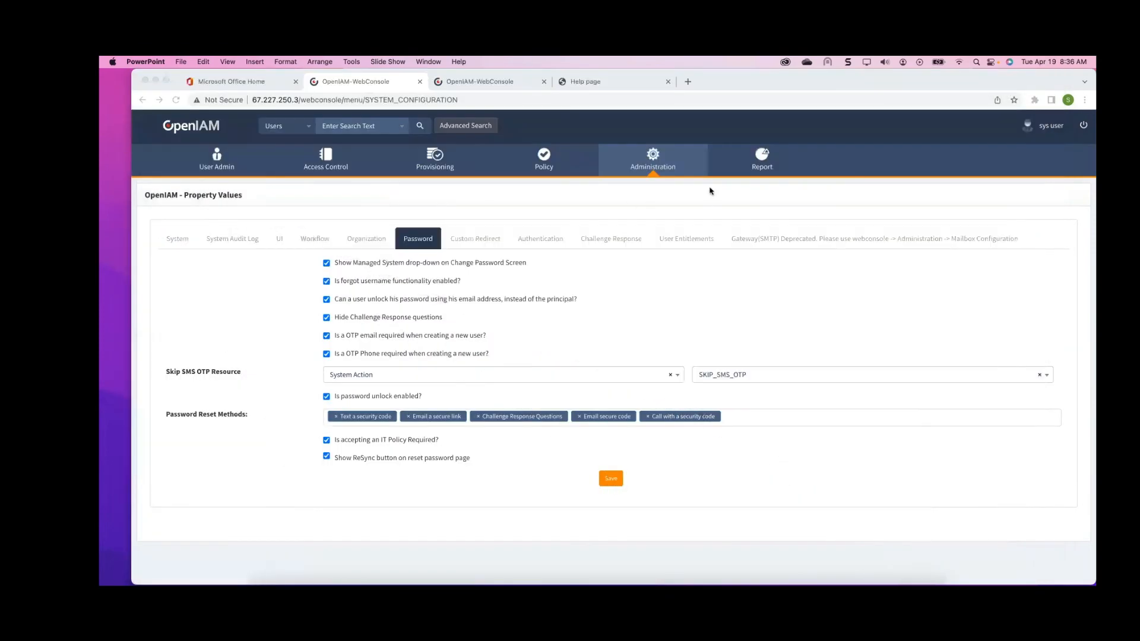
pyautogui.moveTo(874, 83); pyautogui.dragTo(860, 77)
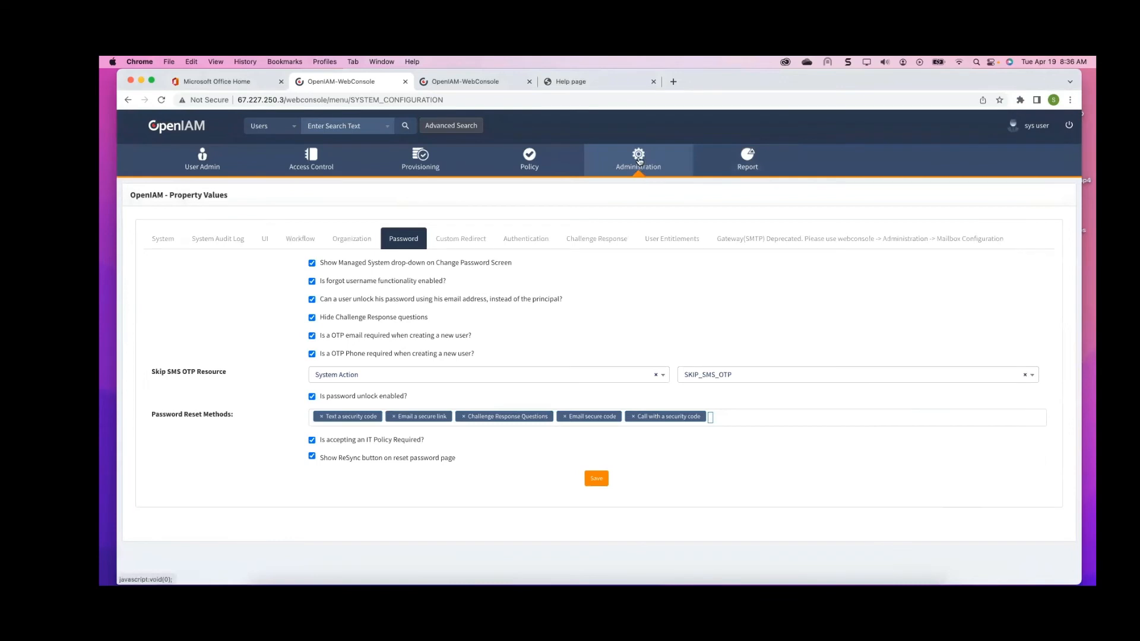
pyautogui.click(273, 240)
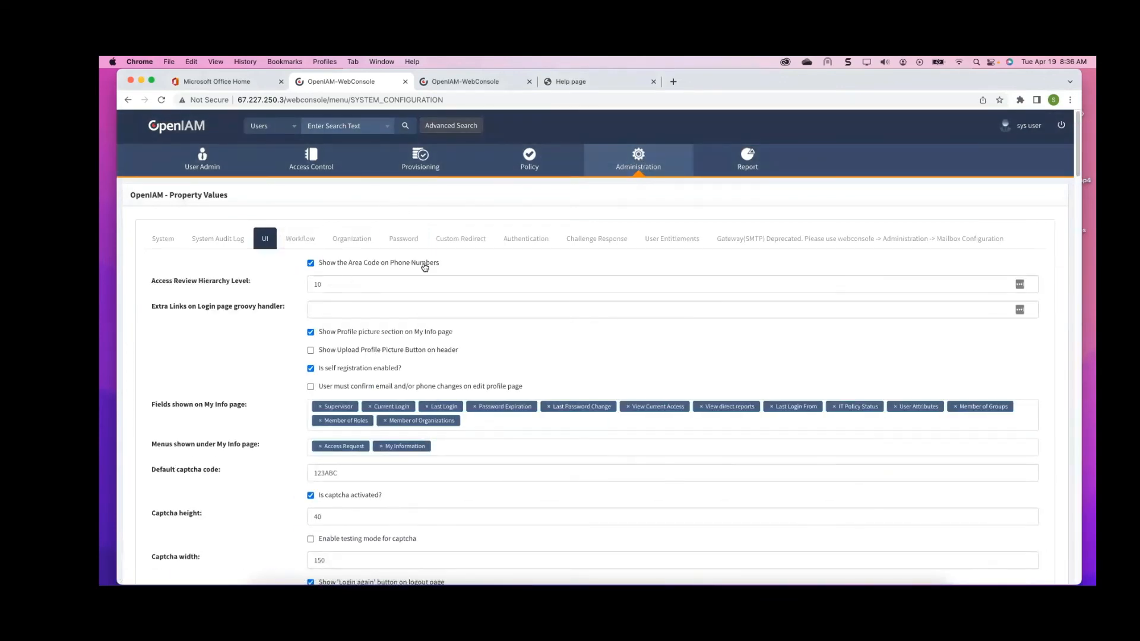
pyautogui.scroll(-5, 371, 280)
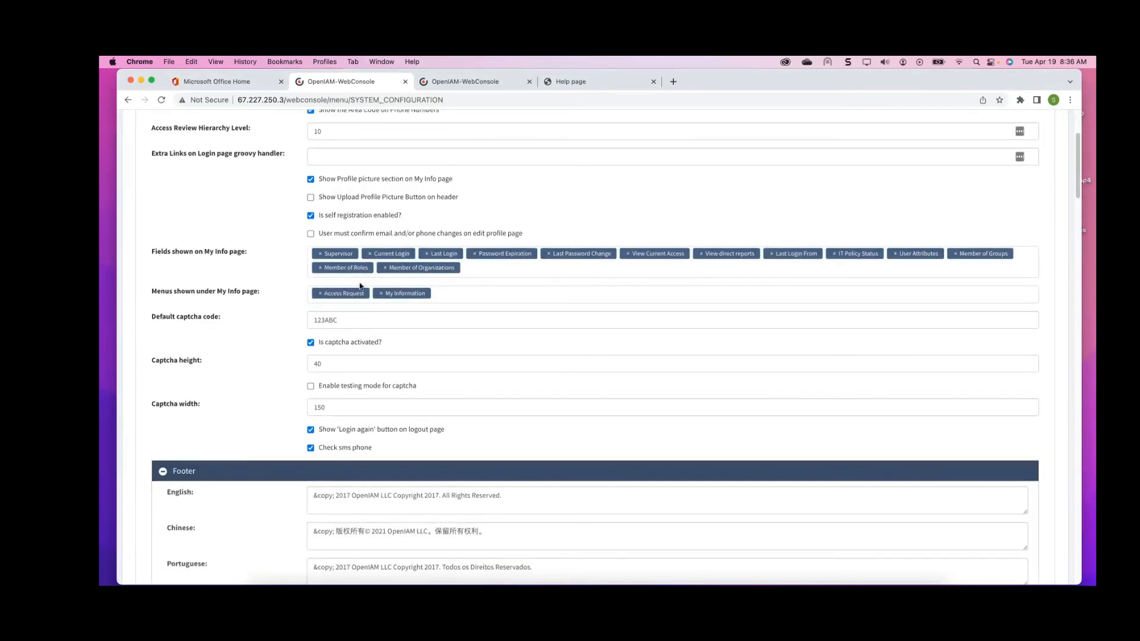
pyautogui.moveTo(398, 215); pyautogui.dragTo(315, 215)
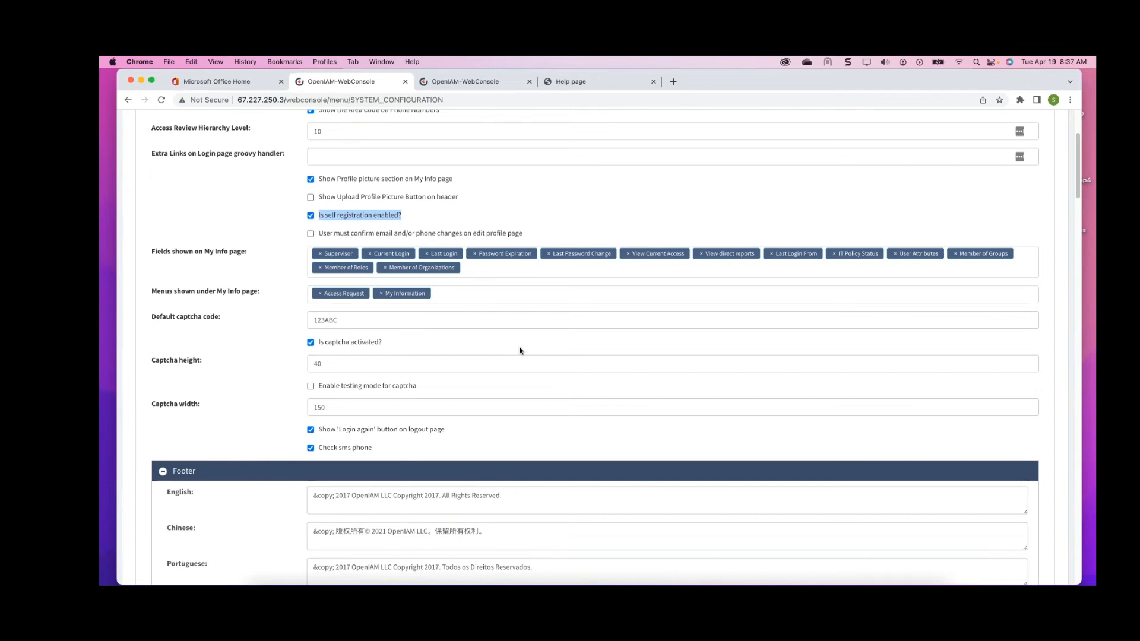
pyautogui.scroll(3, 519, 350)
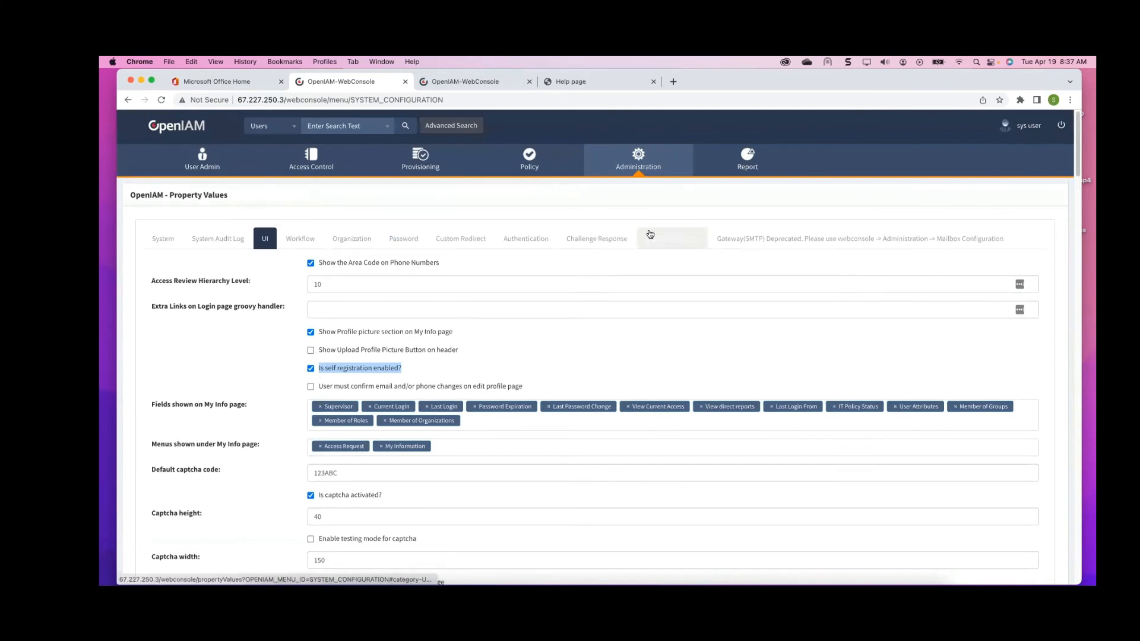
# Open Page Templates under Administration and edit the User template for Default
pyautogui.click(644, 156)
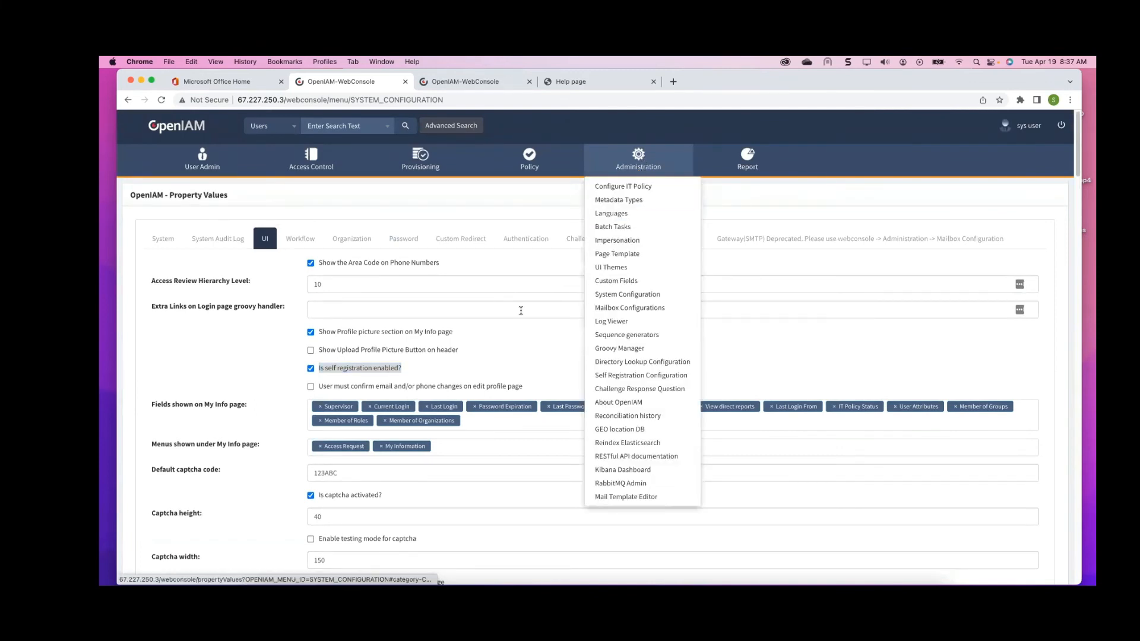
pyautogui.click(631, 254)
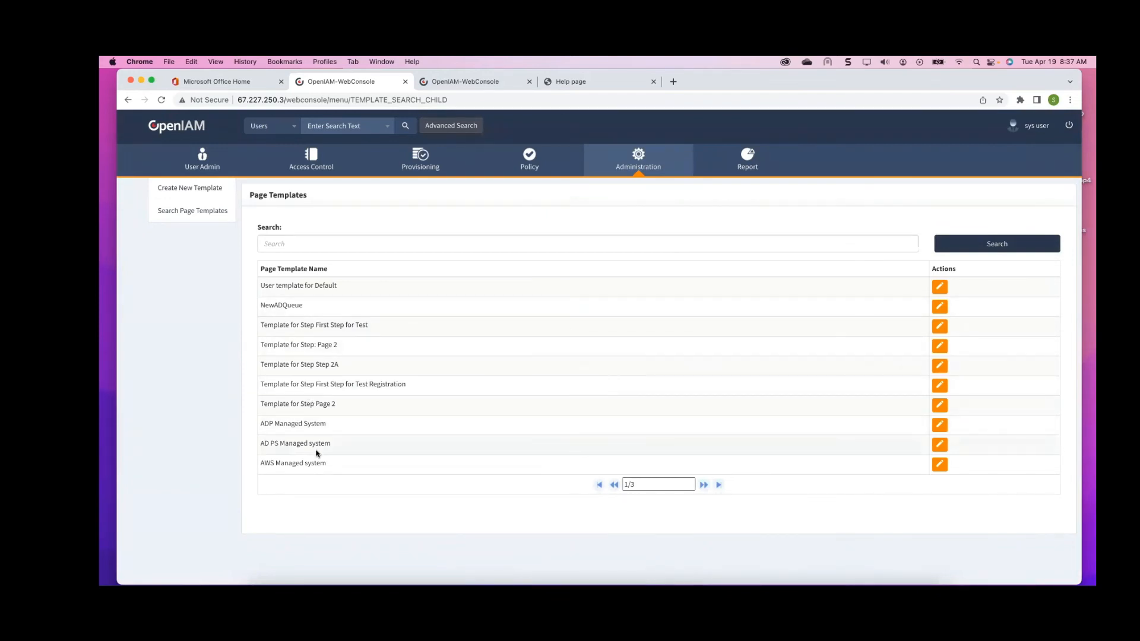
pyautogui.click(939, 288)
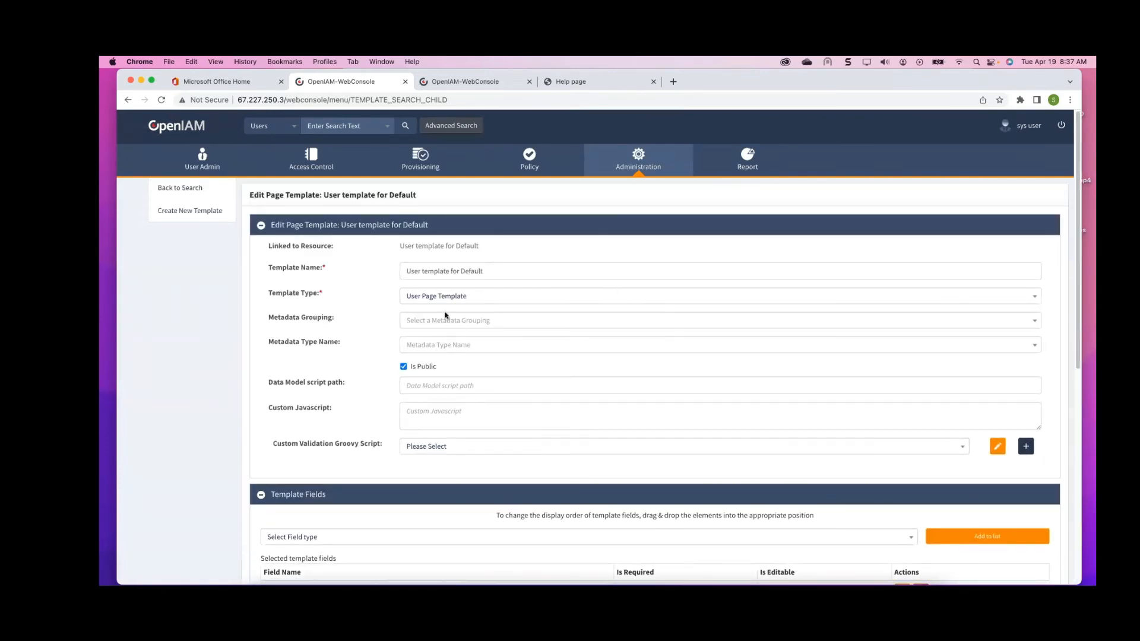
# Examine the page template's fields and URI patterns, including the self-registration pattern
pyautogui.scroll(-5, 446, 314)
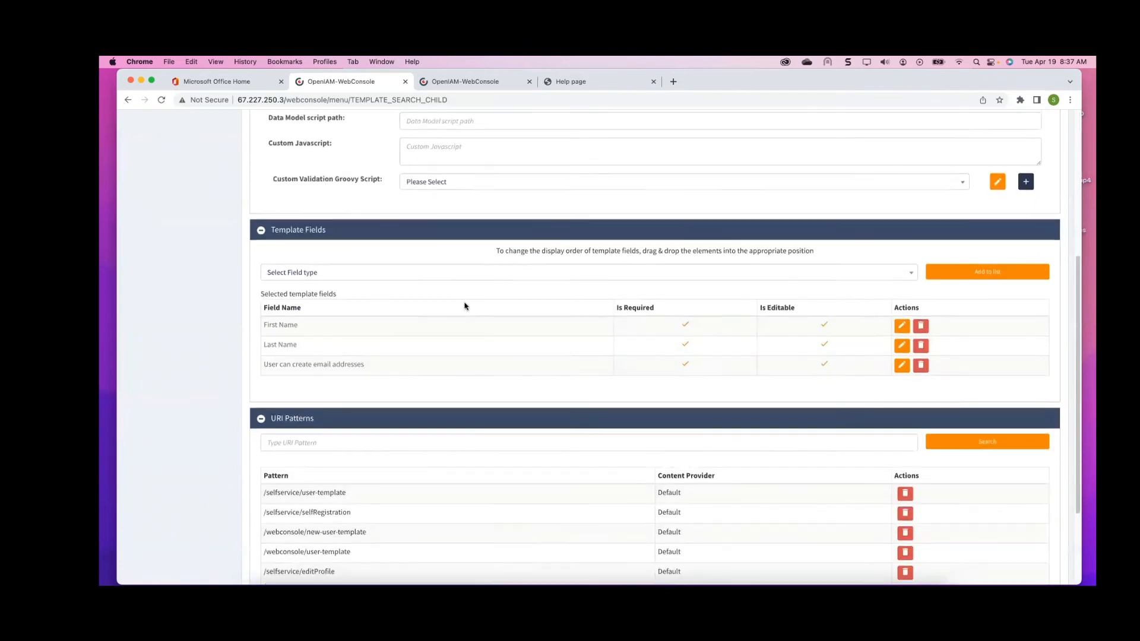
pyautogui.scroll(-3, 465, 306)
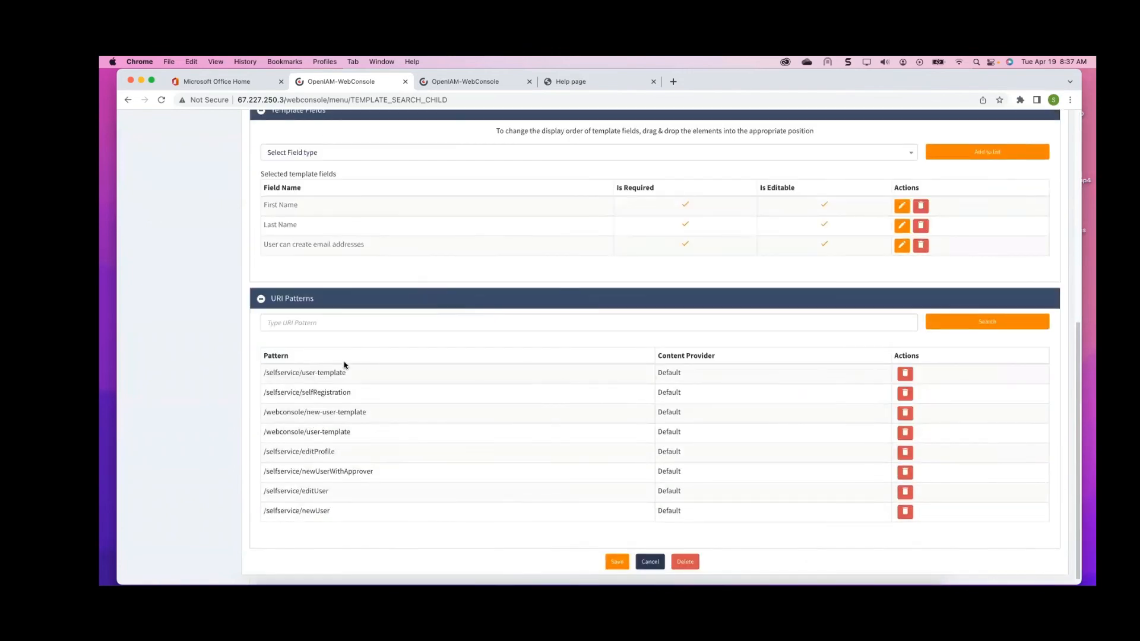
pyautogui.moveTo(355, 393); pyautogui.dragTo(265, 393)
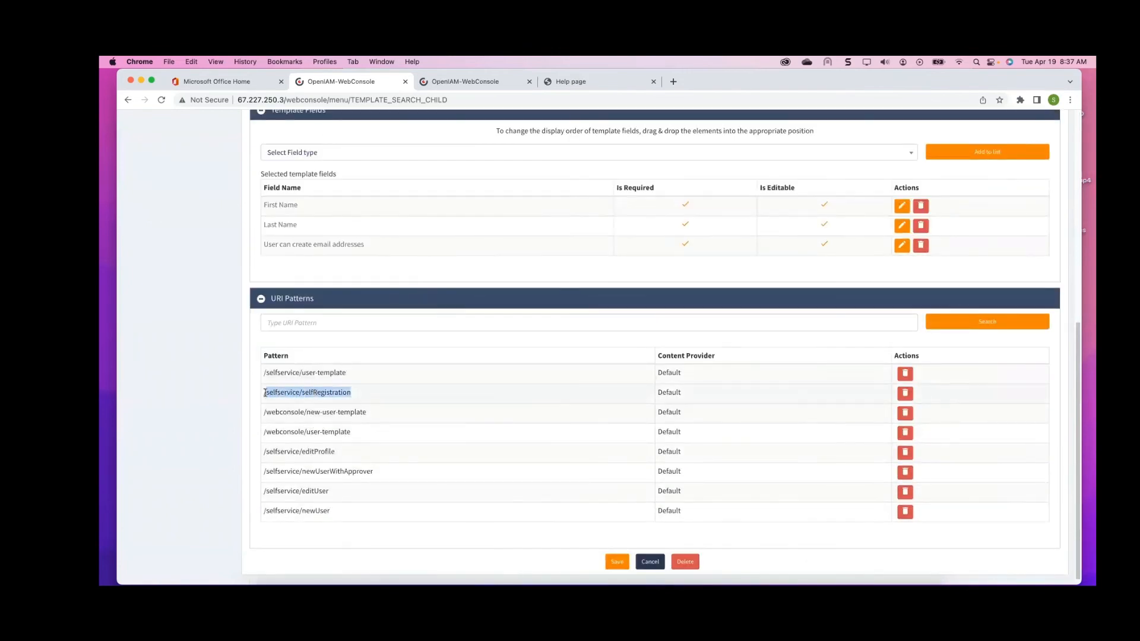
pyautogui.hscroll(-5, 262, 394)
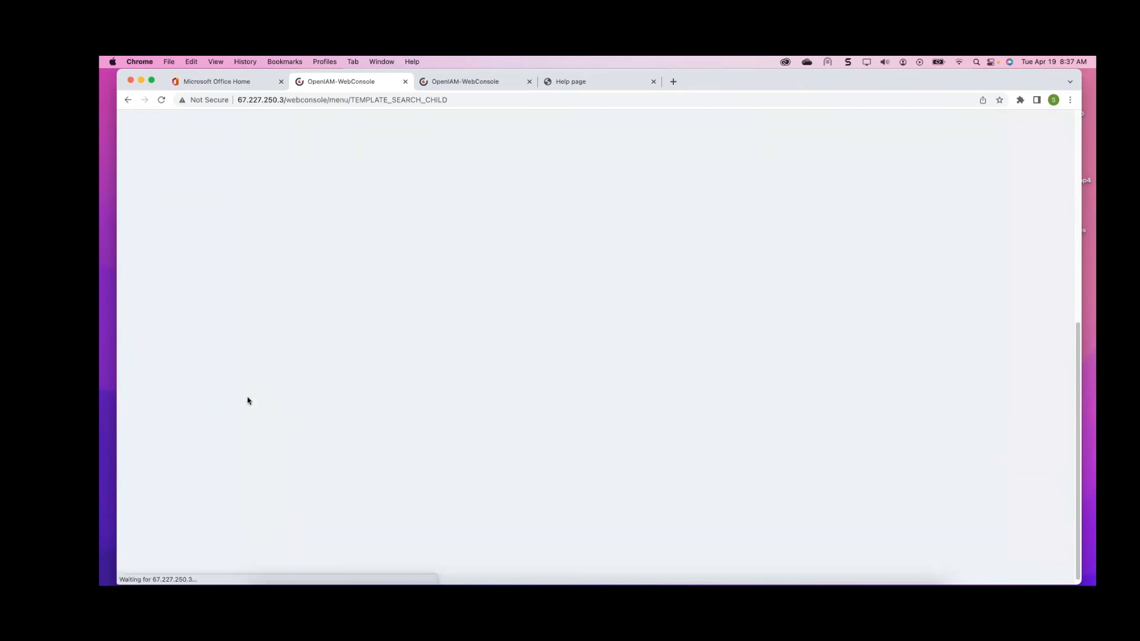
pyautogui.click(128, 99)
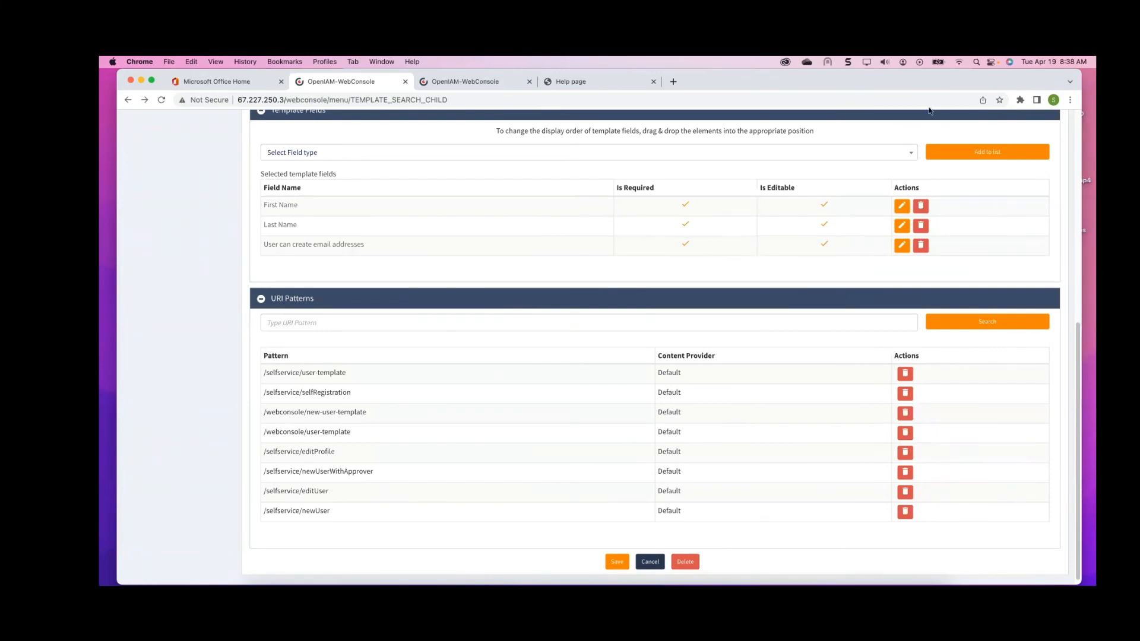
pyautogui.moveTo(927, 87); pyautogui.dragTo(911, 87)
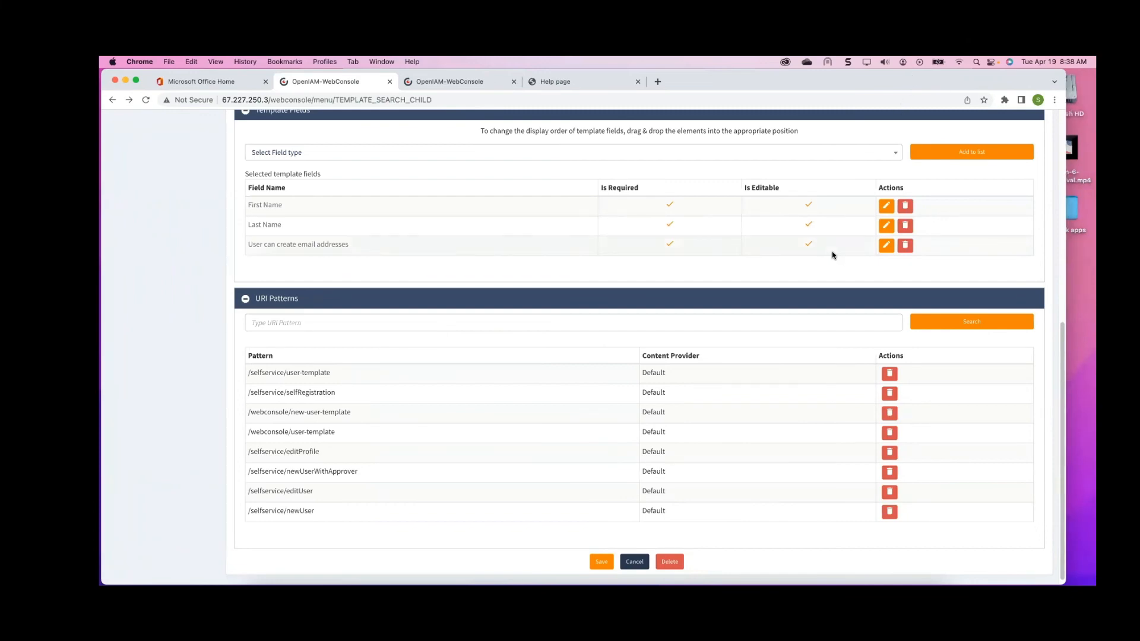
pyautogui.scroll(5, 833, 252)
pyautogui.scroll(-4, 588, 328)
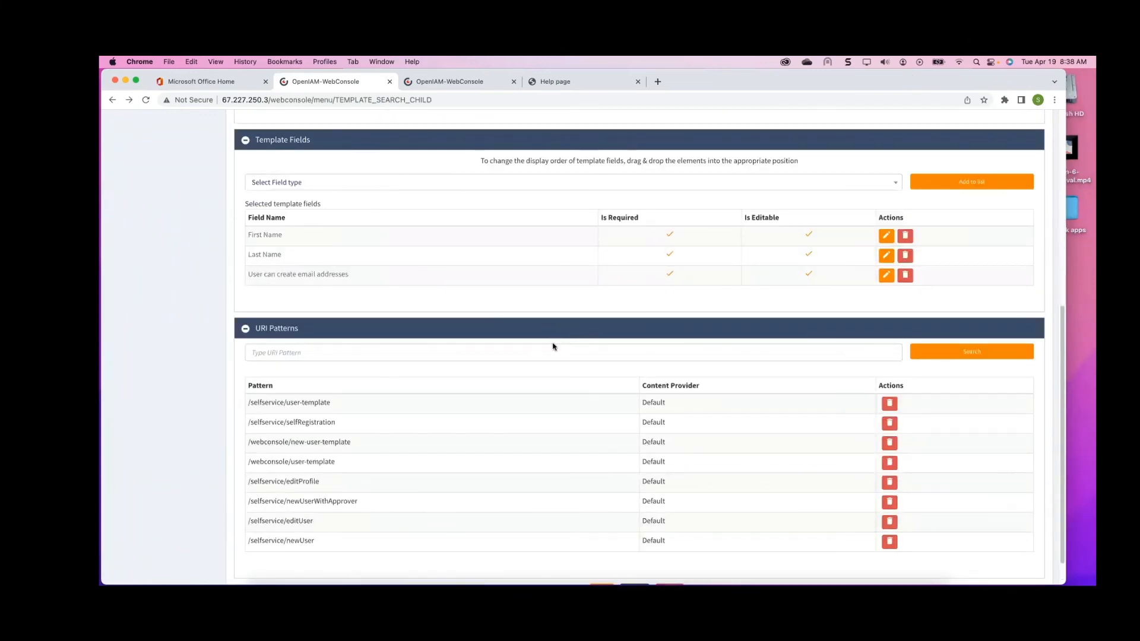
pyautogui.scroll(10, 739, 249)
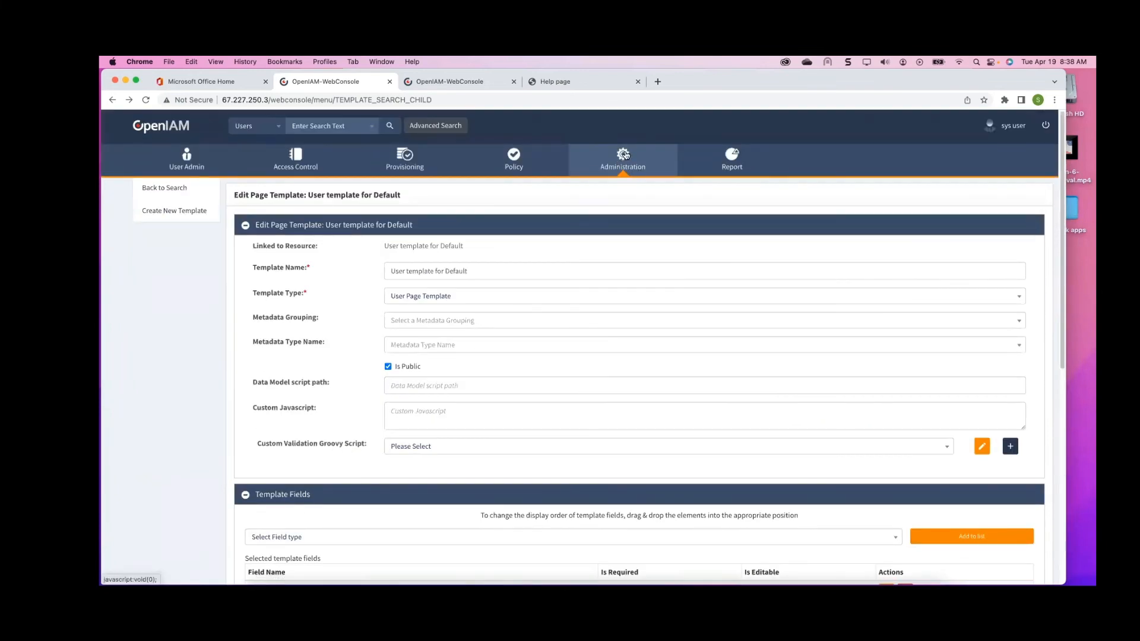
# Open Self Registration Configuration and try to create an active workflow named Sample Self Registration page for the Default content provider
pyautogui.click(623, 158)
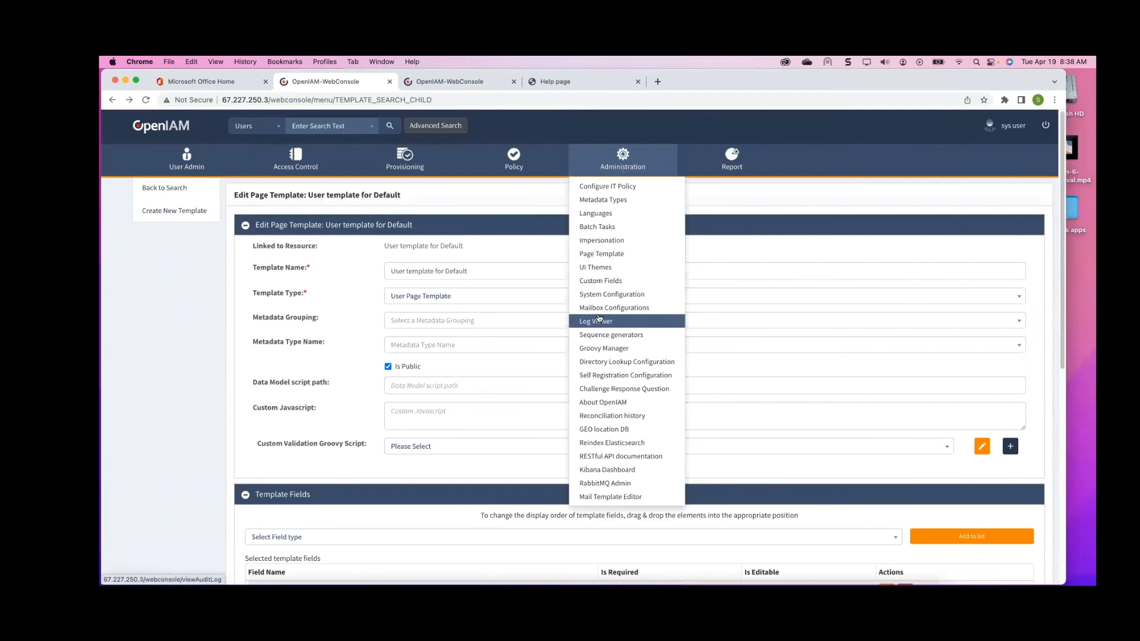
pyautogui.click(603, 375)
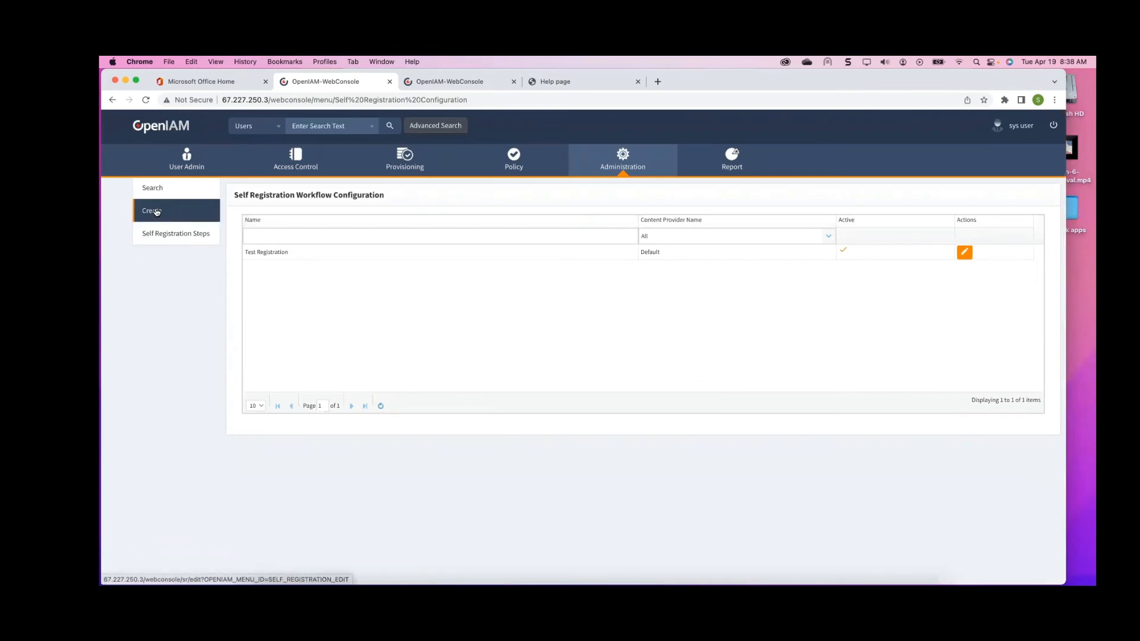
pyautogui.click(153, 210)
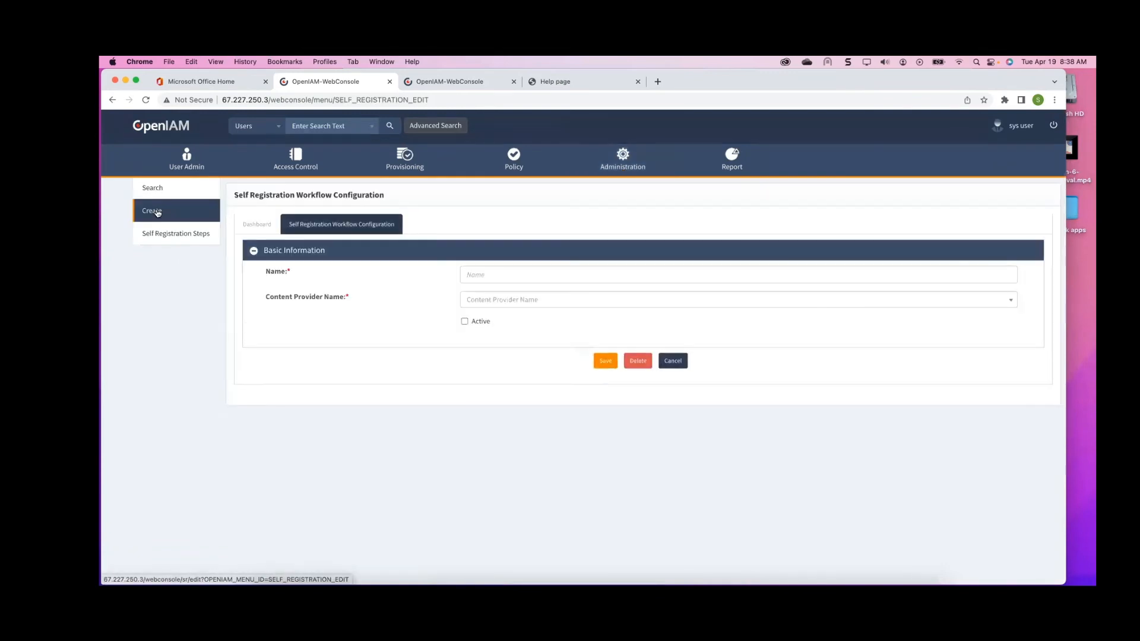
pyautogui.click(515, 268)
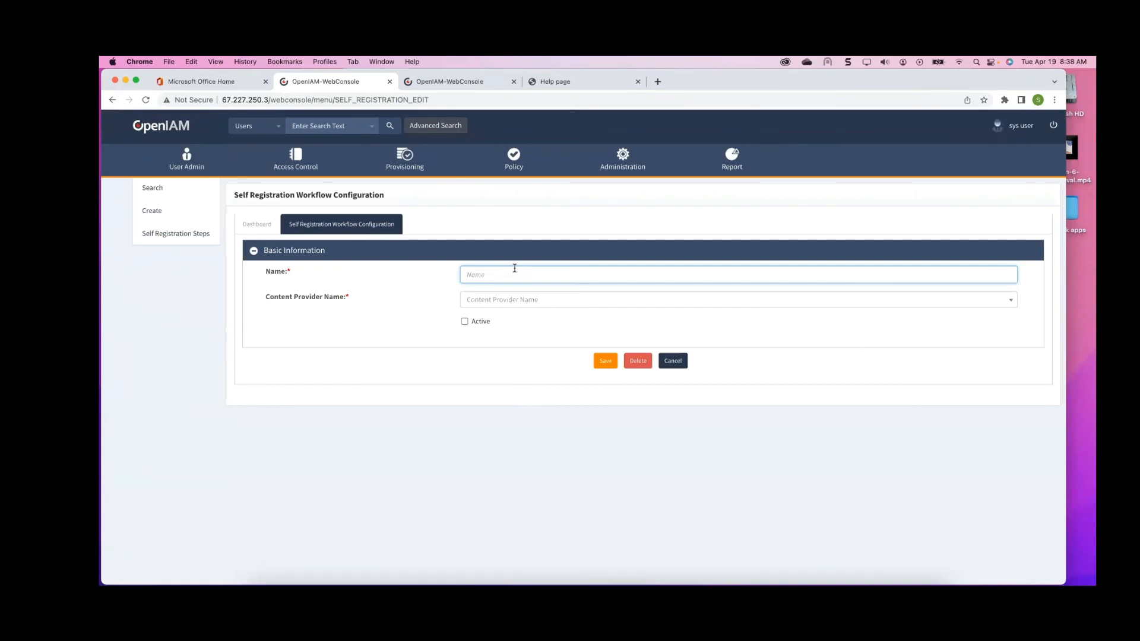
pyautogui.write('Sample Self Registration page')
pyautogui.click(502, 302)
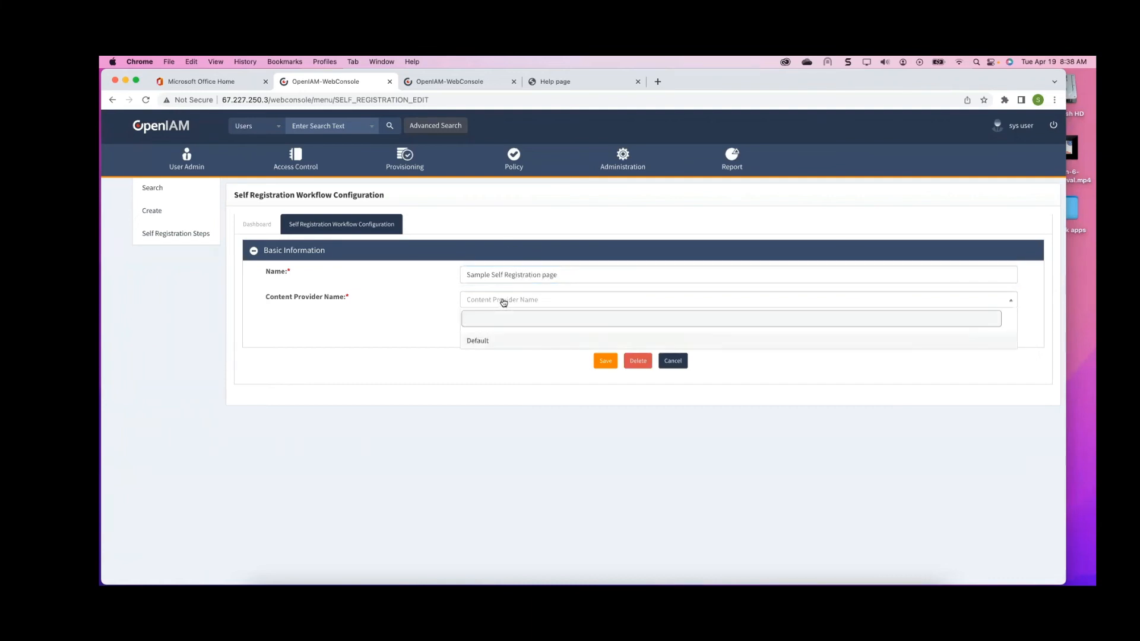
pyautogui.click(478, 343)
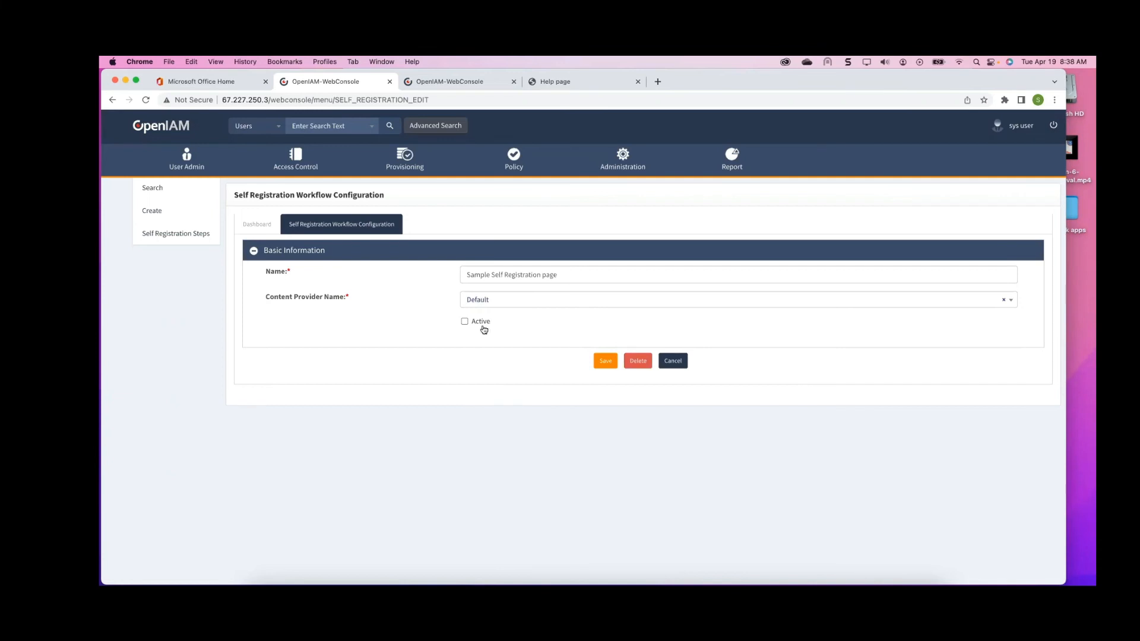
pyautogui.click(465, 322)
pyautogui.click(604, 361)
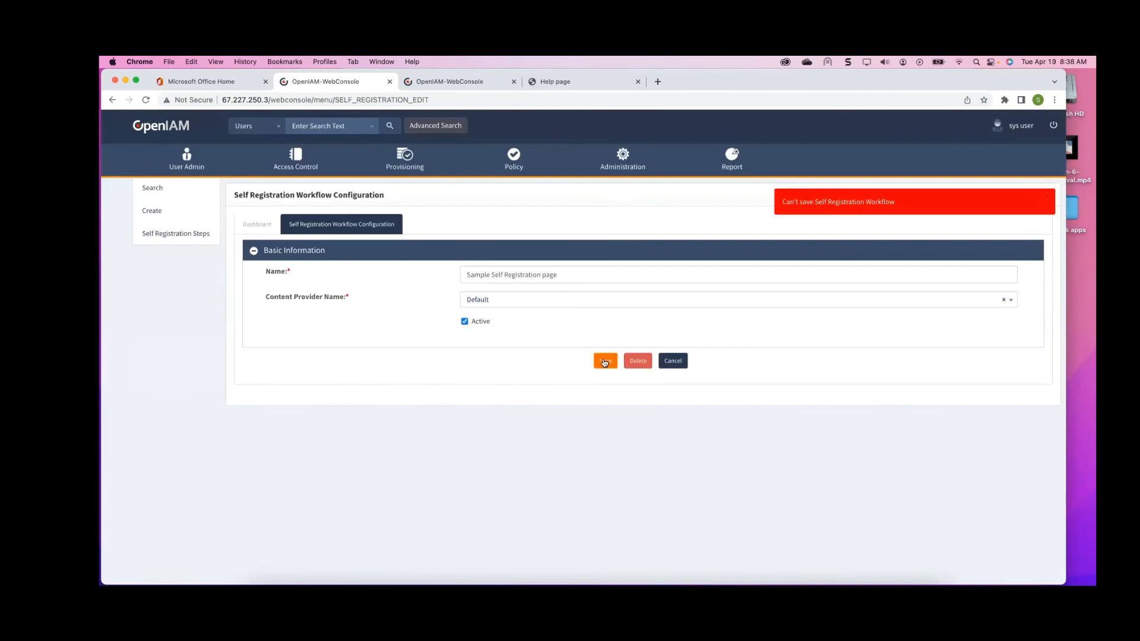
pyautogui.click(603, 362)
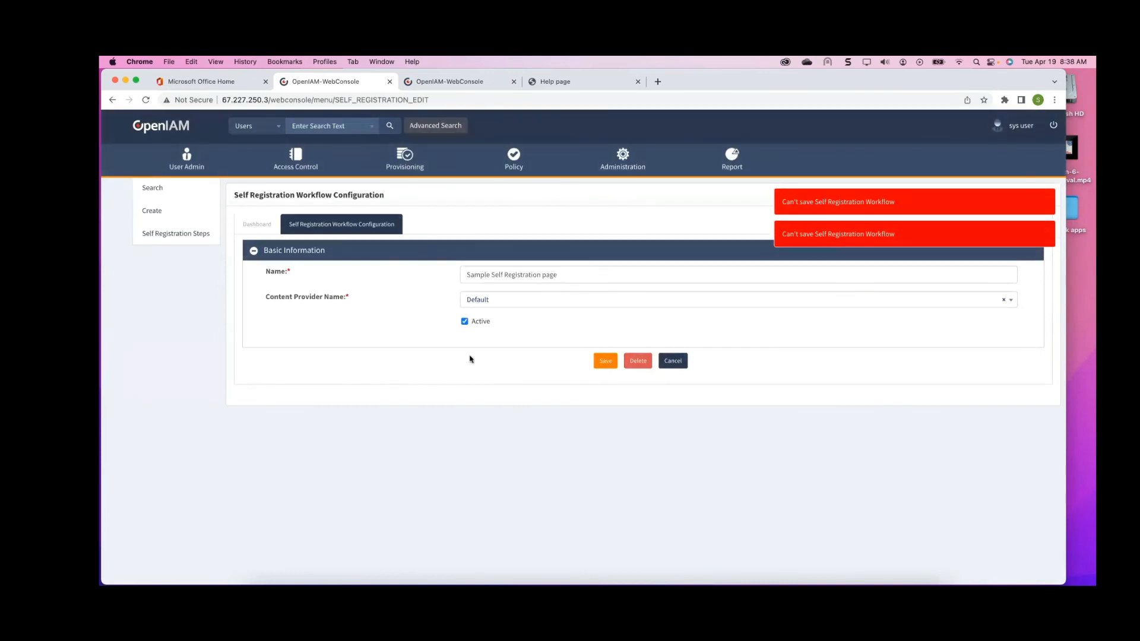
pyautogui.click(465, 322)
pyautogui.click(523, 301)
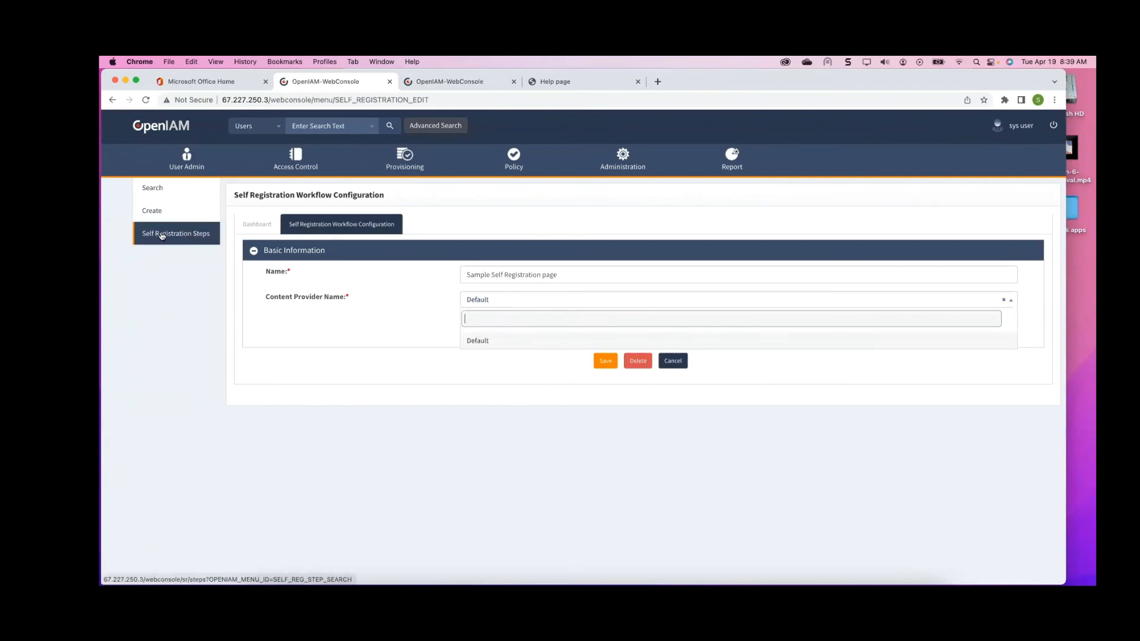
# Delete the existing Test Registration self-registration workflow
pyautogui.click(153, 190)
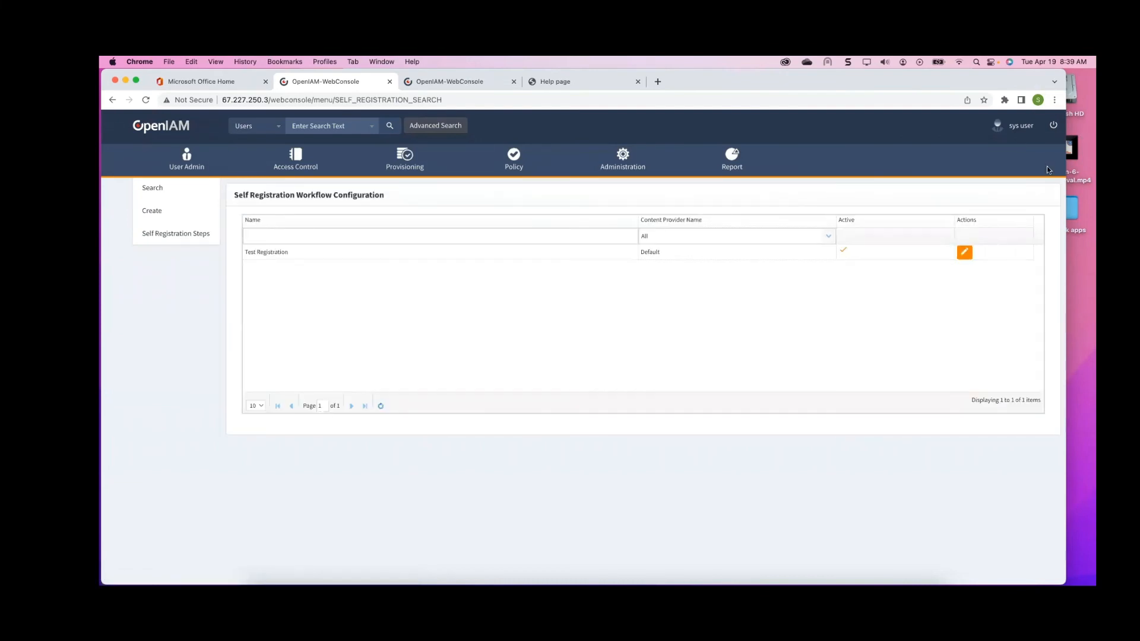
pyautogui.click(965, 252)
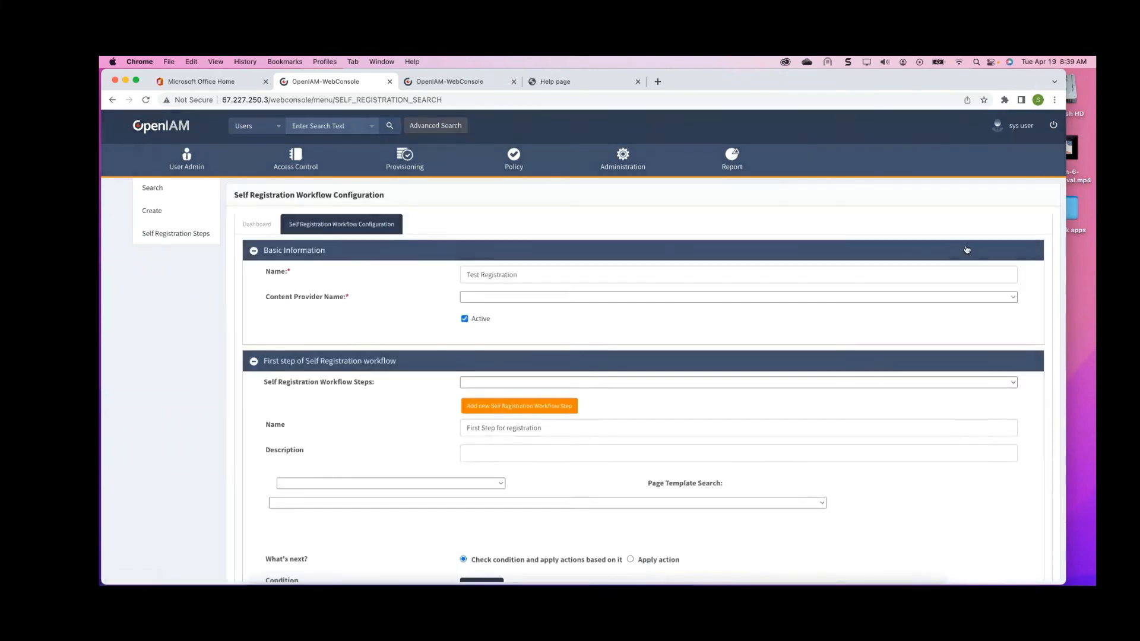
pyautogui.scroll(-15, 776, 301)
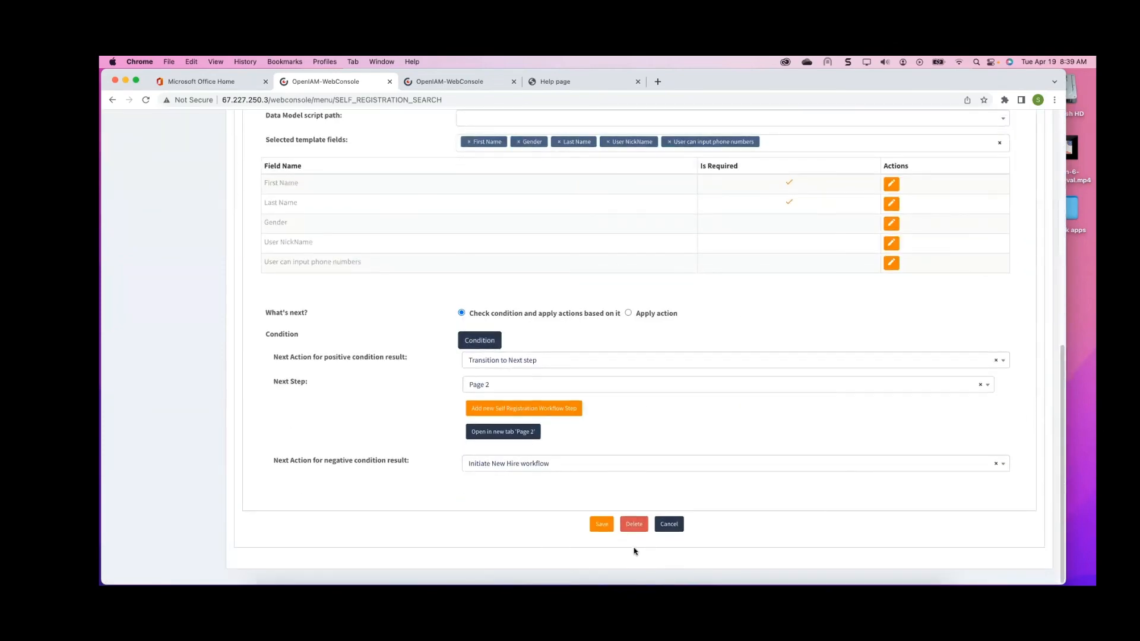
pyautogui.click(633, 524)
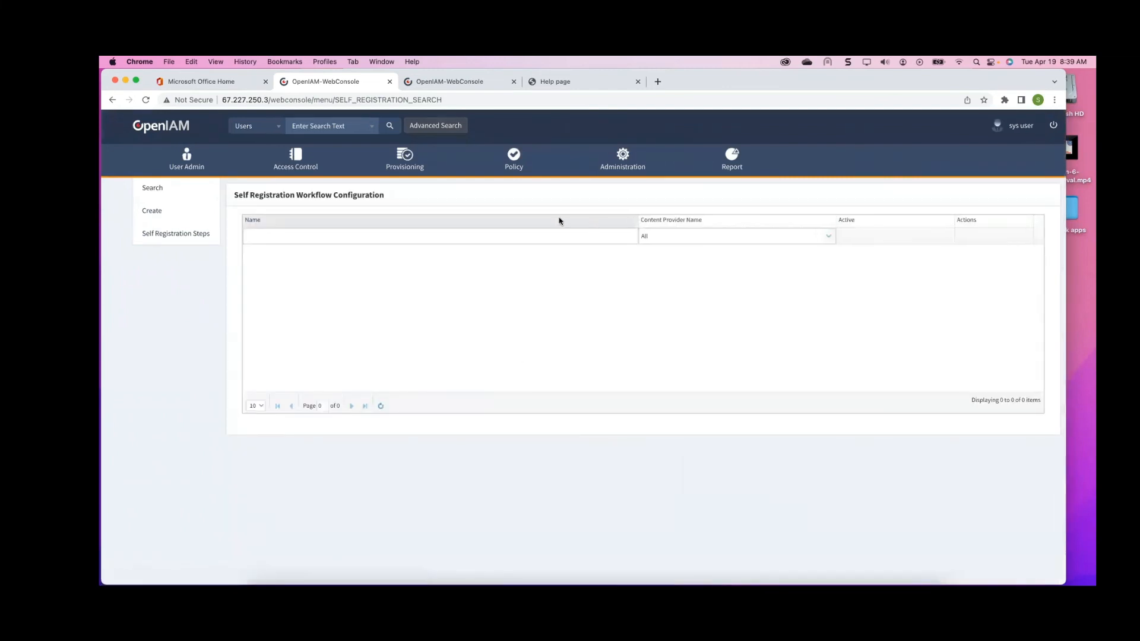
# Create an active self-registration workflow named Sample Self registration page for the Default content provider
pyautogui.click(158, 212)
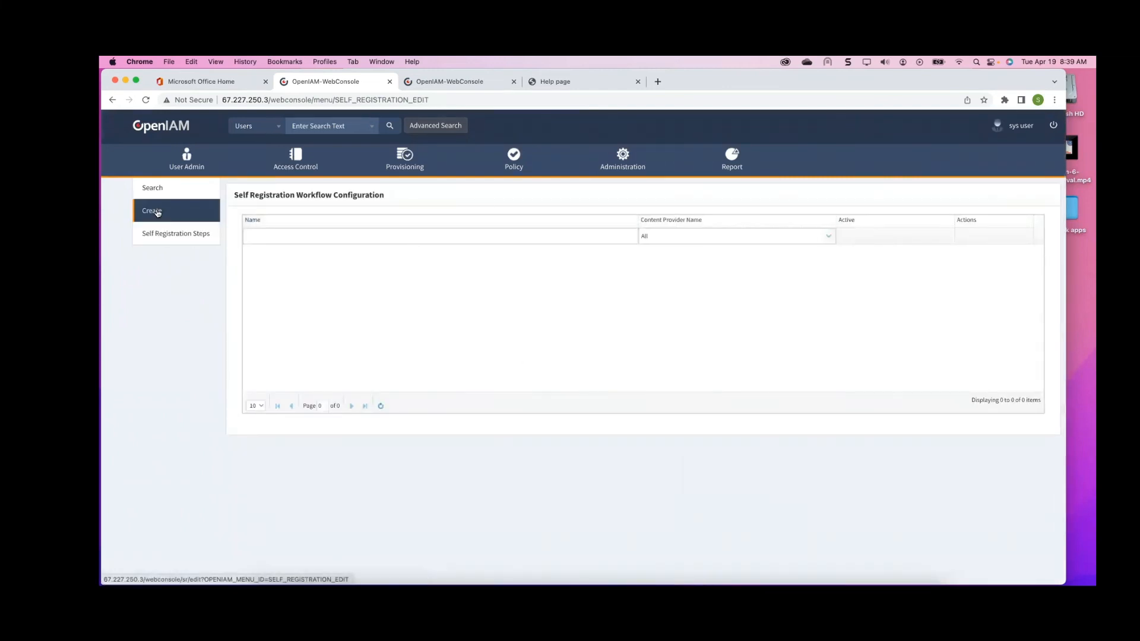
pyautogui.click(505, 275)
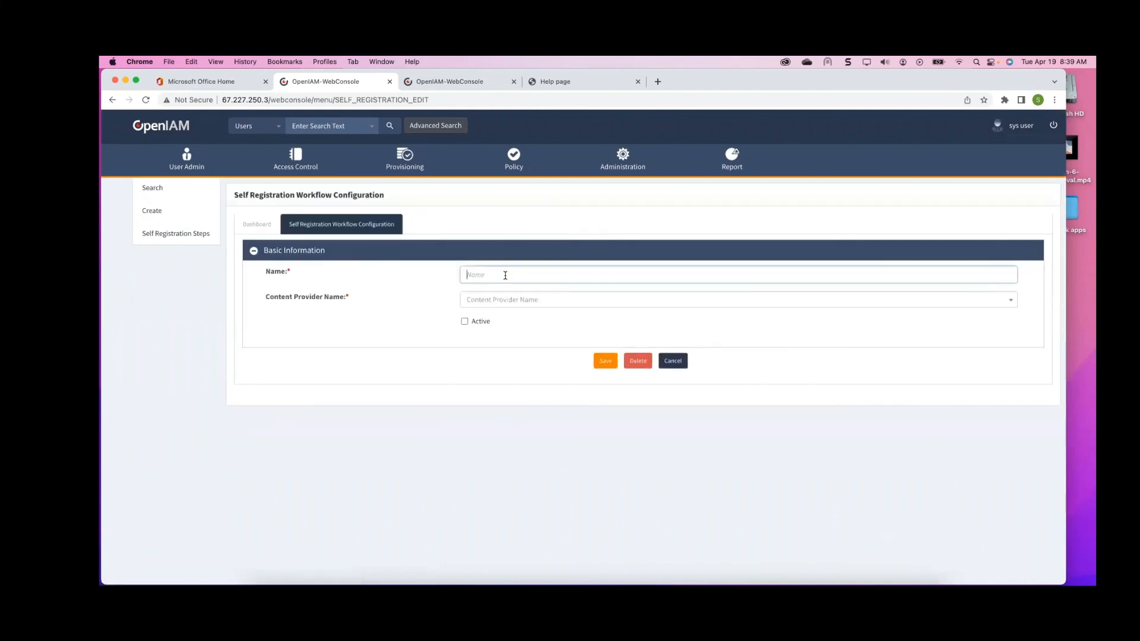
pyautogui.write('Sample Self reg')
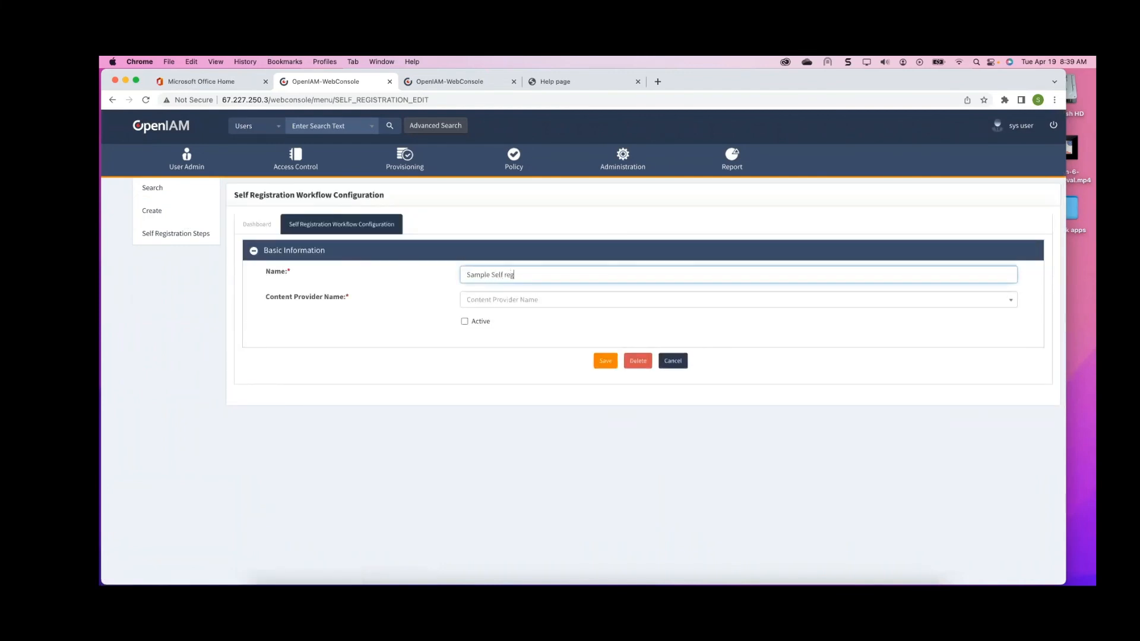
pyautogui.write('istration page')
pyautogui.click(510, 307)
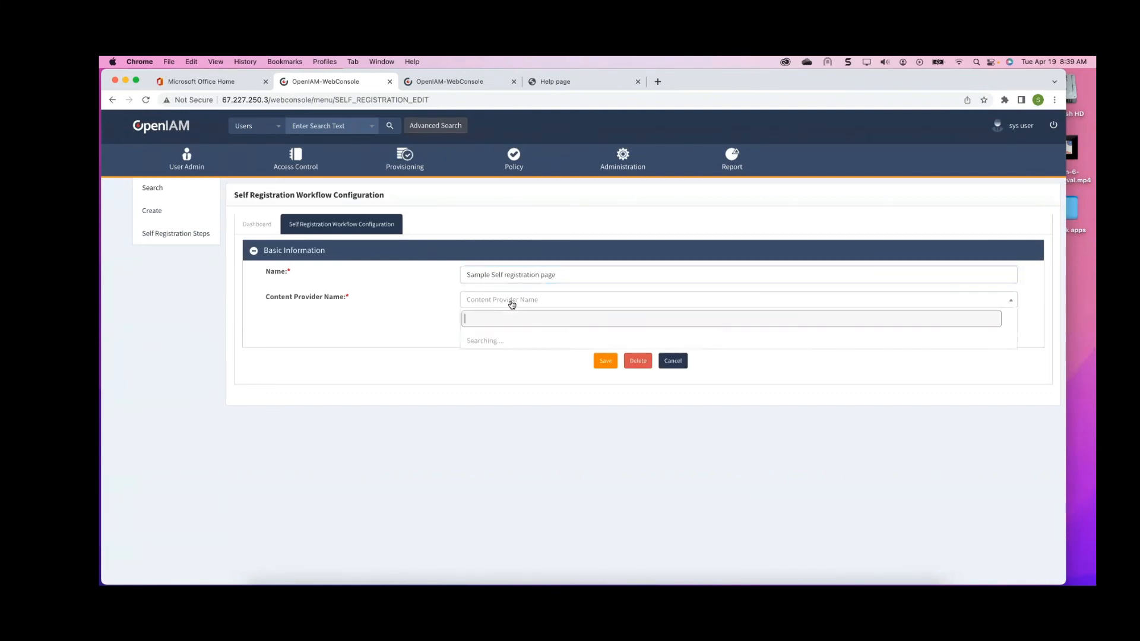
pyautogui.click(485, 341)
pyautogui.click(464, 321)
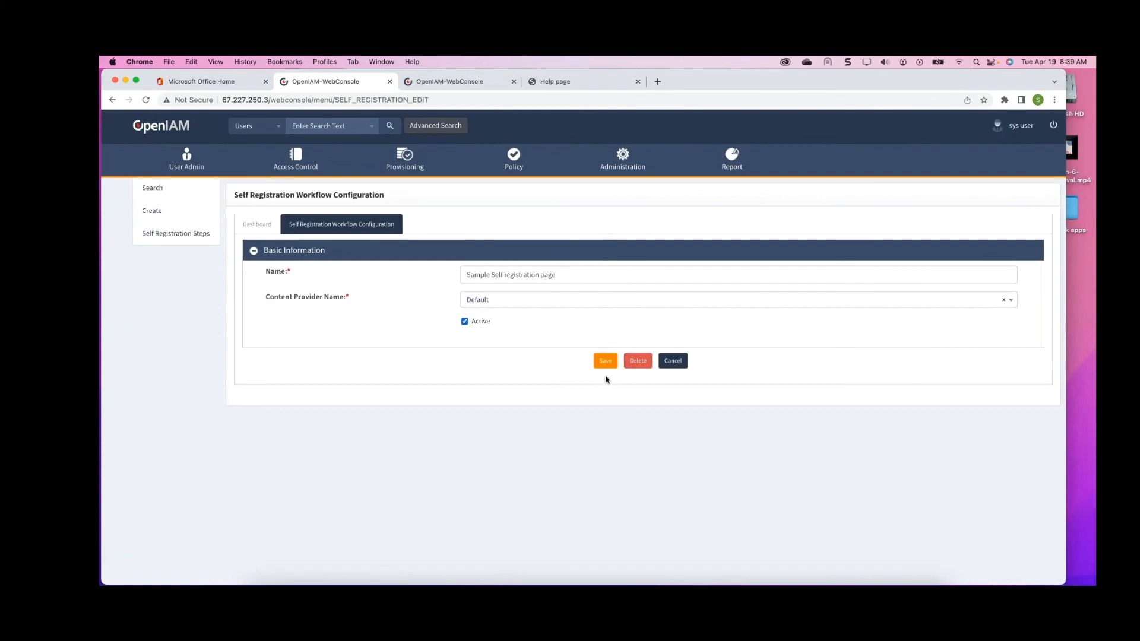
pyautogui.click(606, 361)
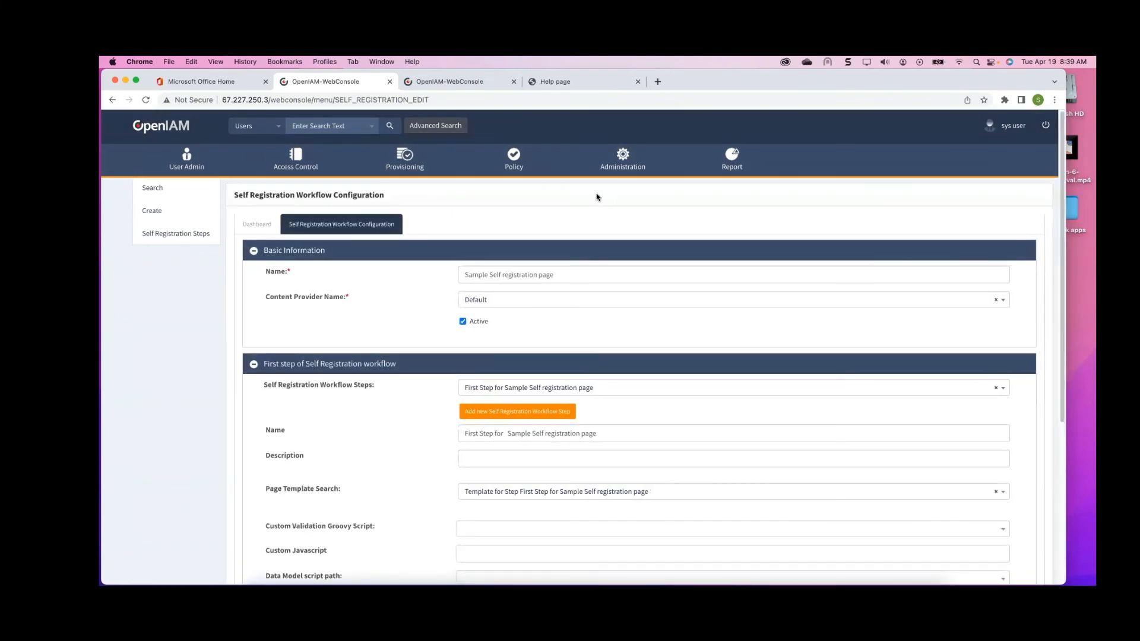
# Add Last Name and First Name to the selected template fields of the workflow's first step
pyautogui.scroll(-5, 463, 295)
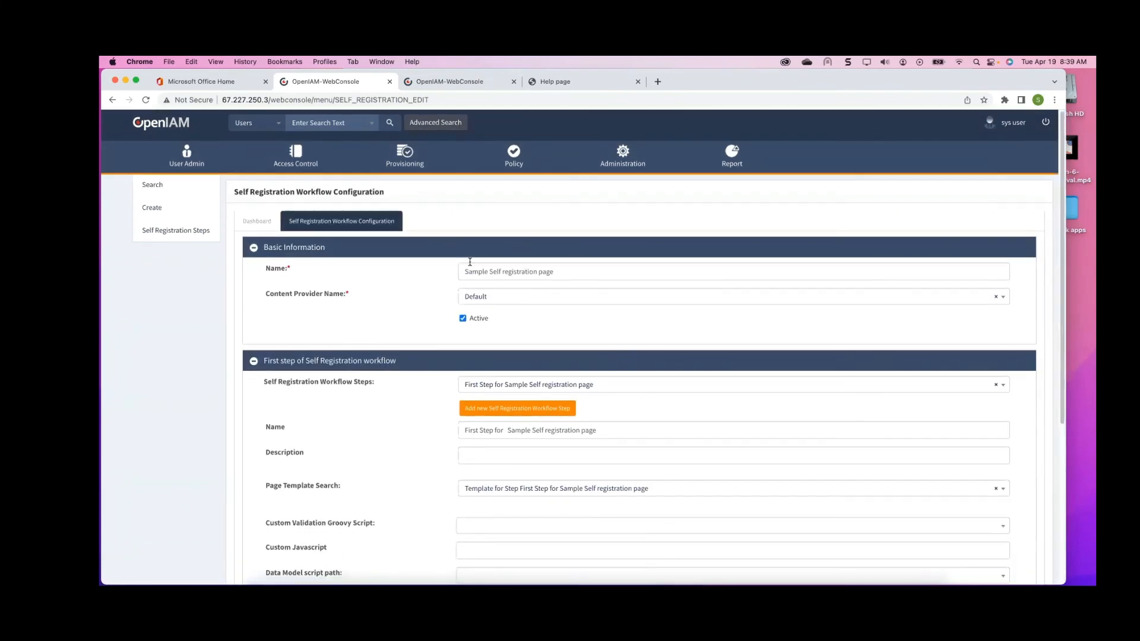
pyautogui.scroll(4, 471, 264)
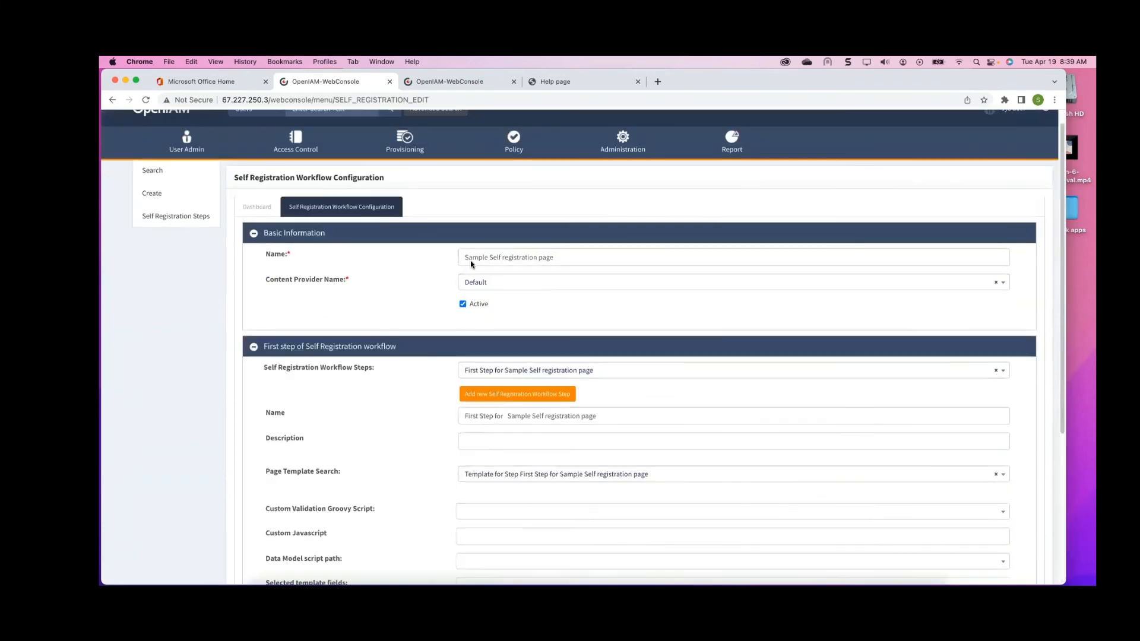
pyautogui.scroll(-2, 466, 265)
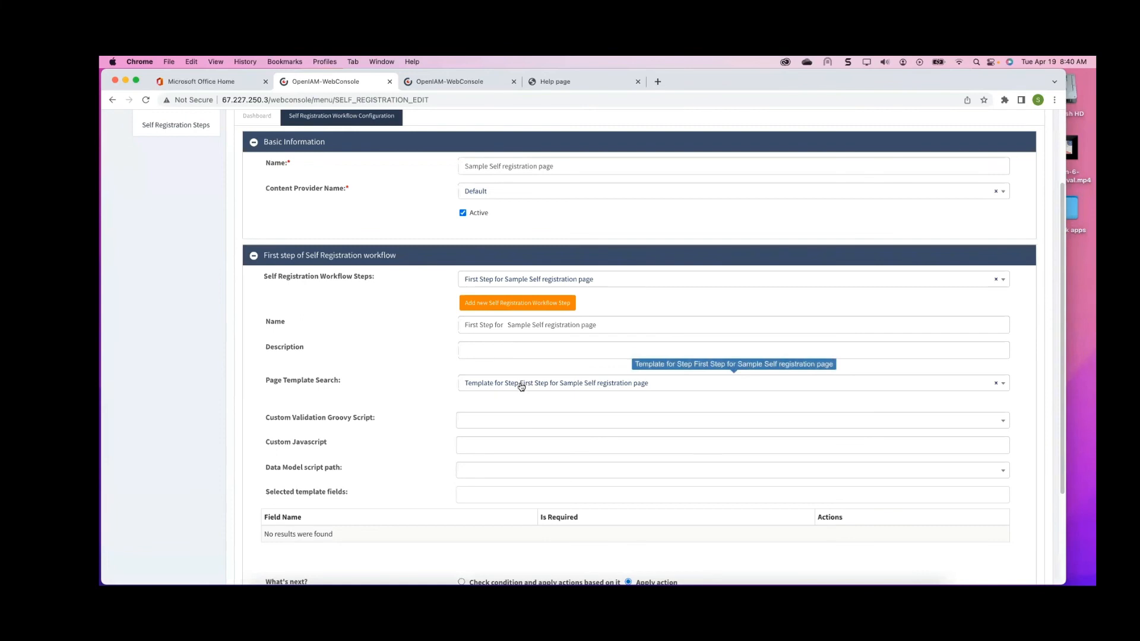
pyautogui.scroll(-2, 439, 457)
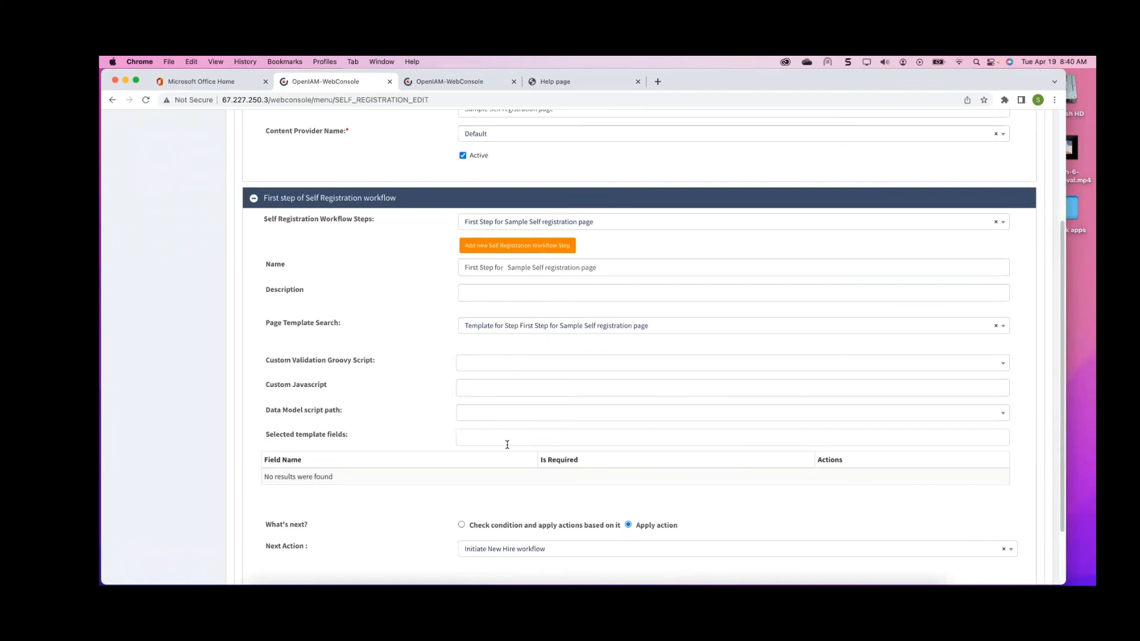
pyautogui.scroll(-2, 507, 445)
pyautogui.click(515, 368)
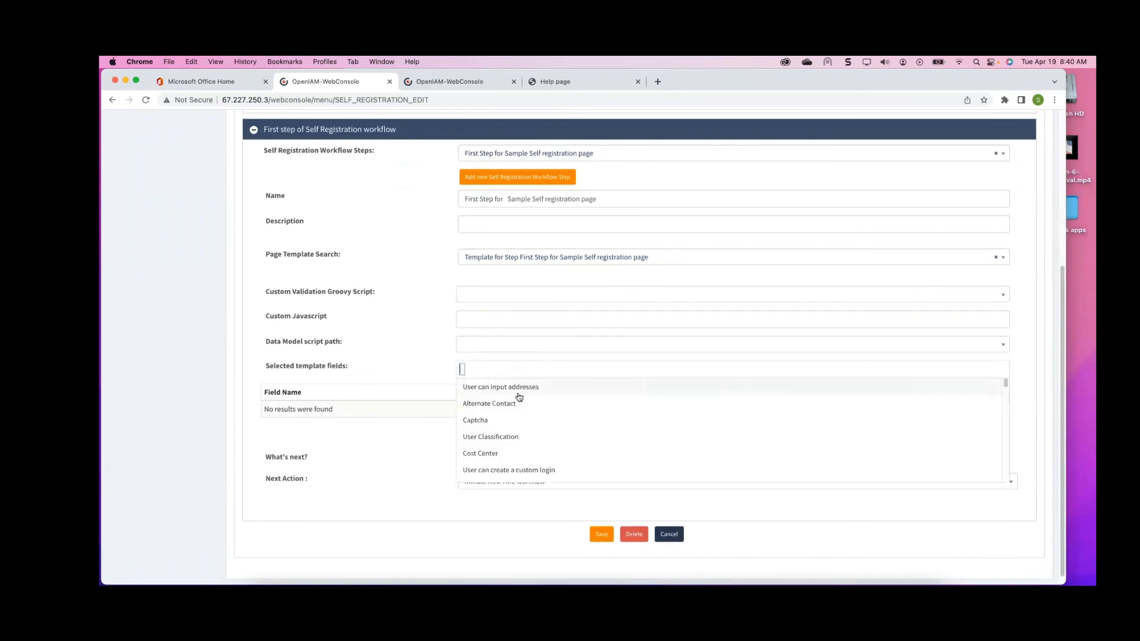
pyautogui.scroll(-1, 642, 429)
pyautogui.scroll(-5, 604, 438)
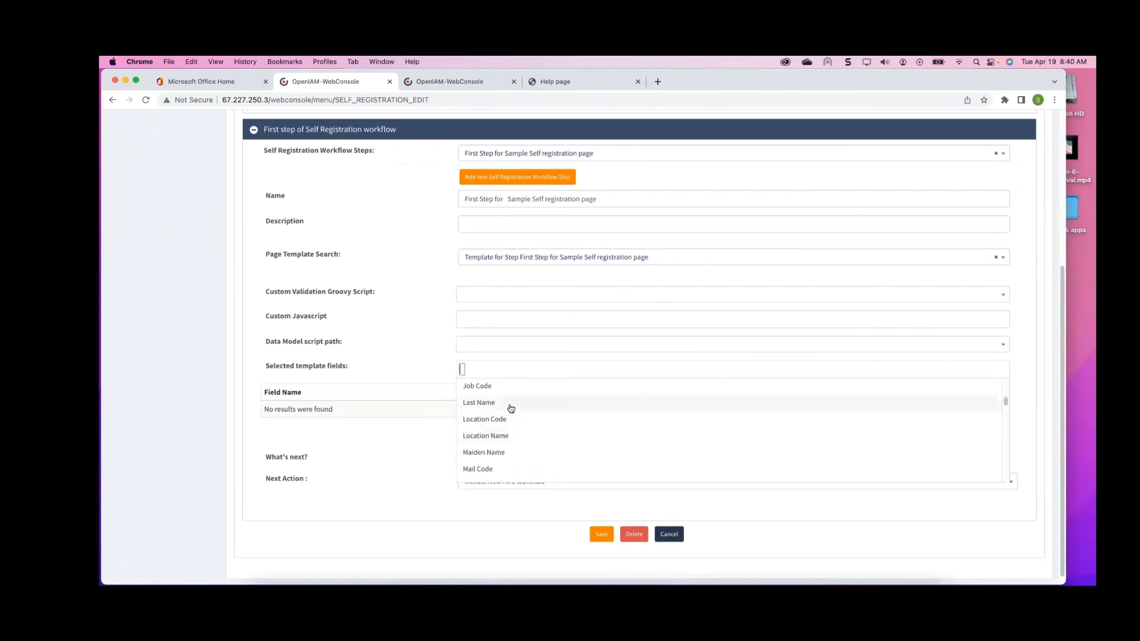
pyautogui.click(509, 404)
pyautogui.click(540, 367)
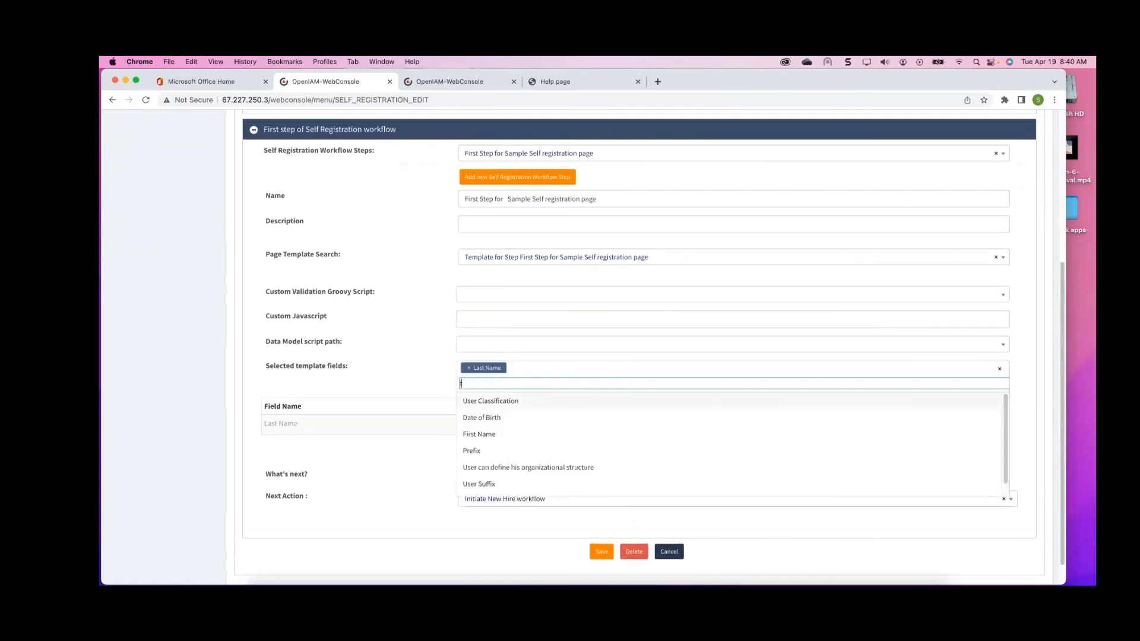
pyautogui.write('f')
pyautogui.click(484, 434)
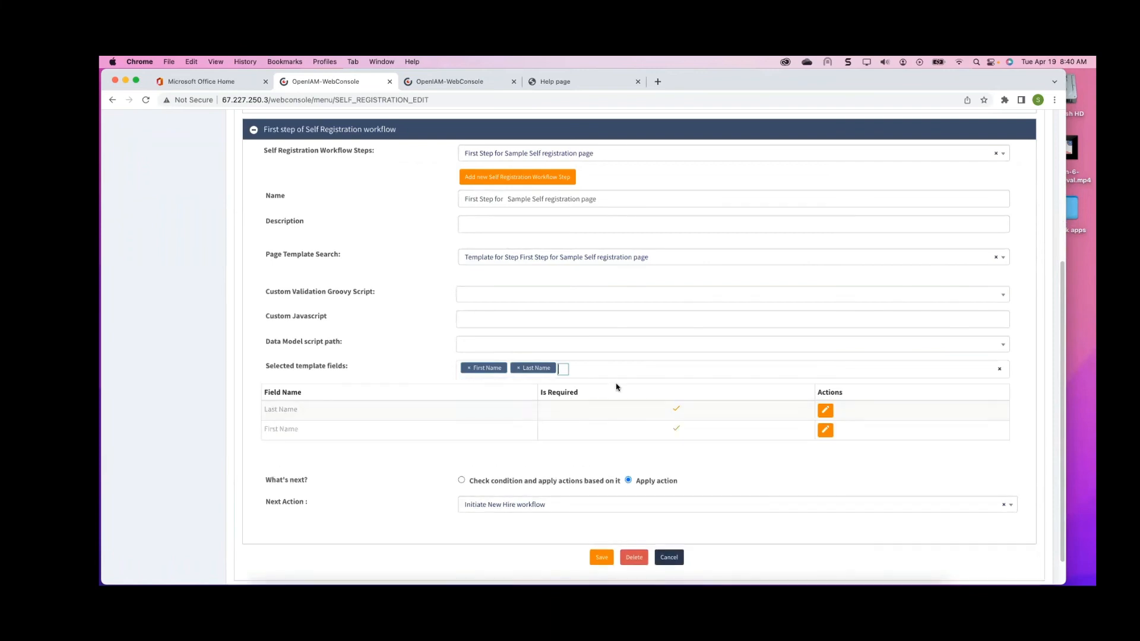
# Add User NickName, User can input phone numbers and User can create email addresses to the first step's template fields
pyautogui.click(563, 368)
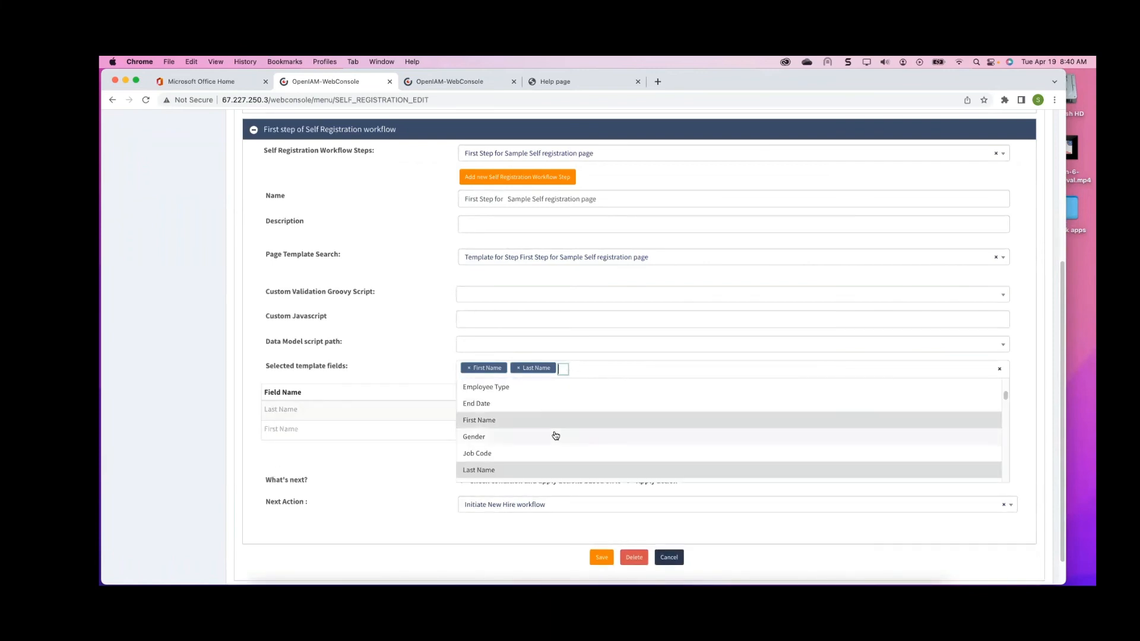
pyautogui.scroll(-3, 534, 430)
pyautogui.scroll(-4, 511, 438)
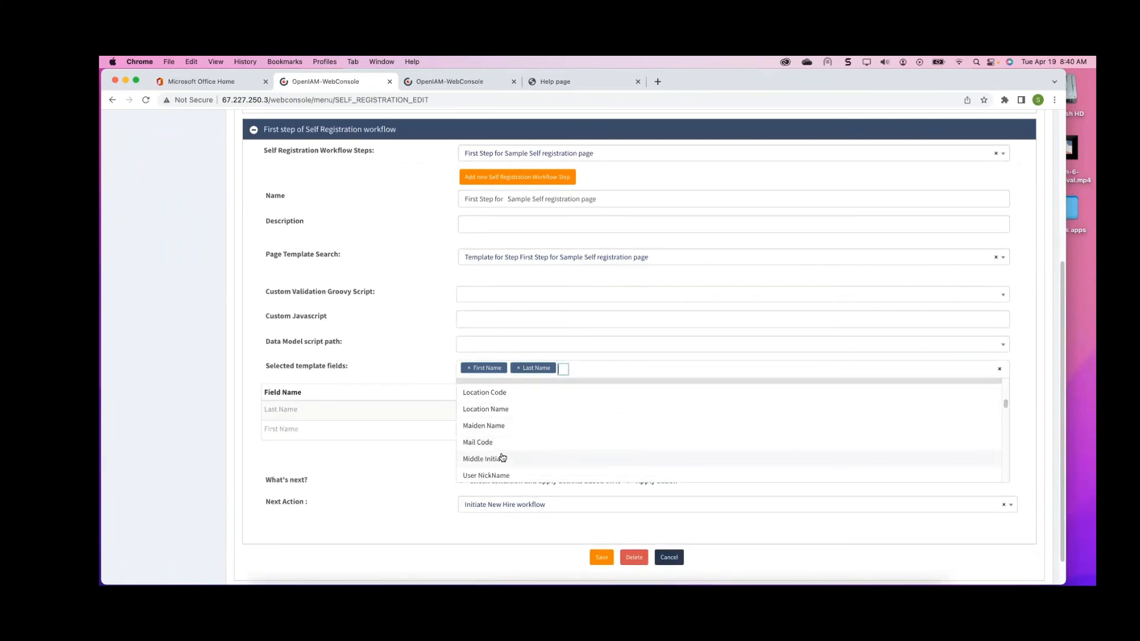
pyautogui.click(509, 418)
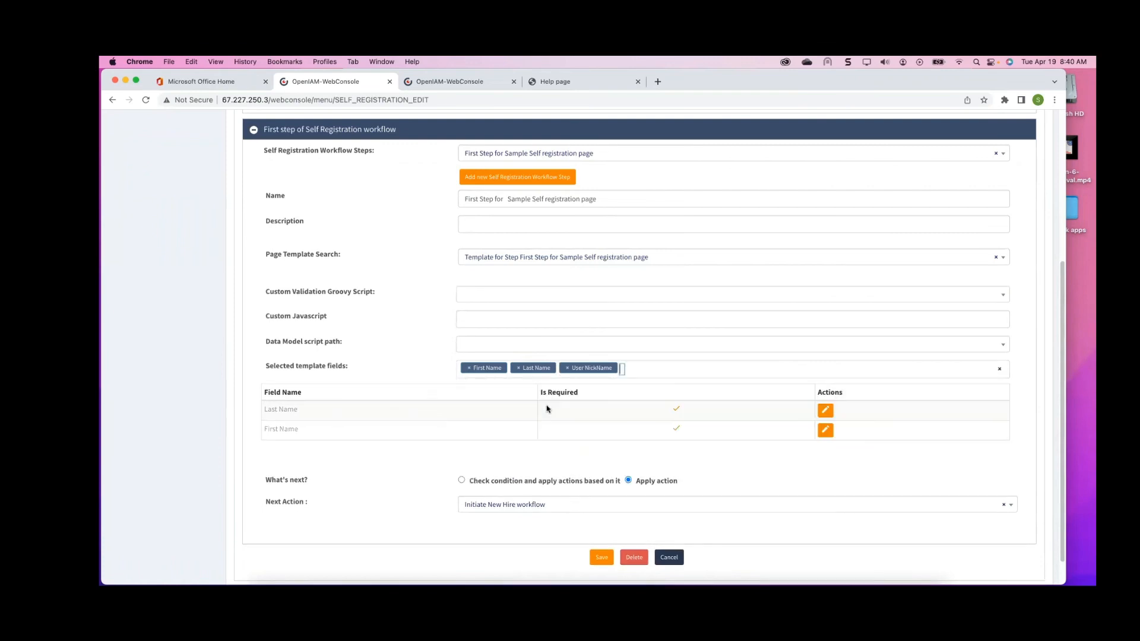
pyautogui.click(638, 369)
pyautogui.scroll(-7, 581, 439)
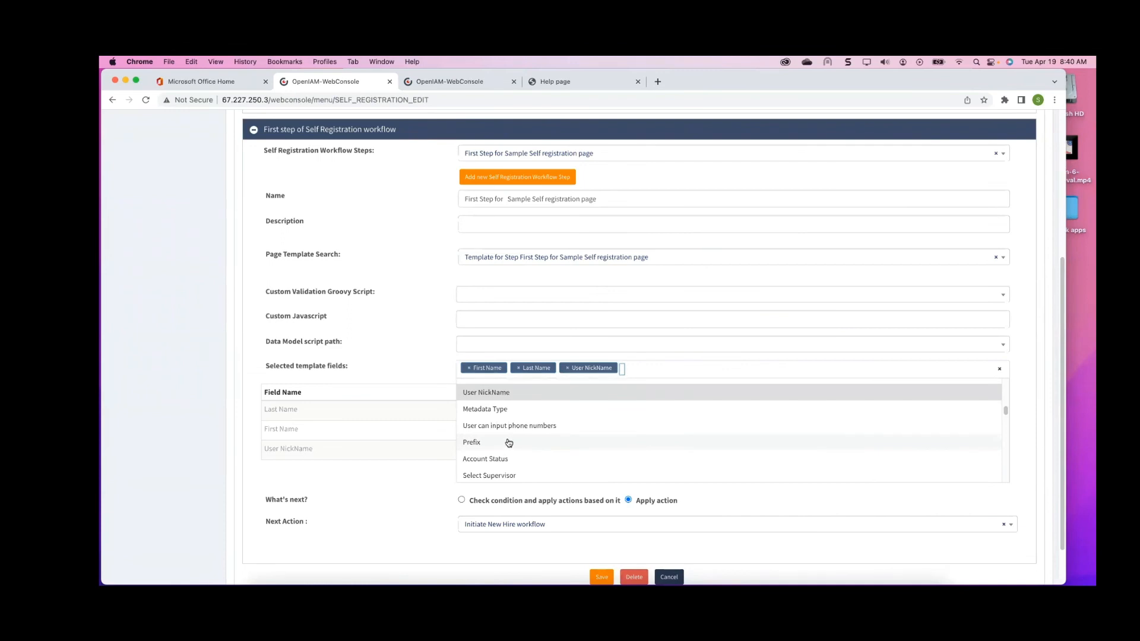
pyautogui.click(515, 426)
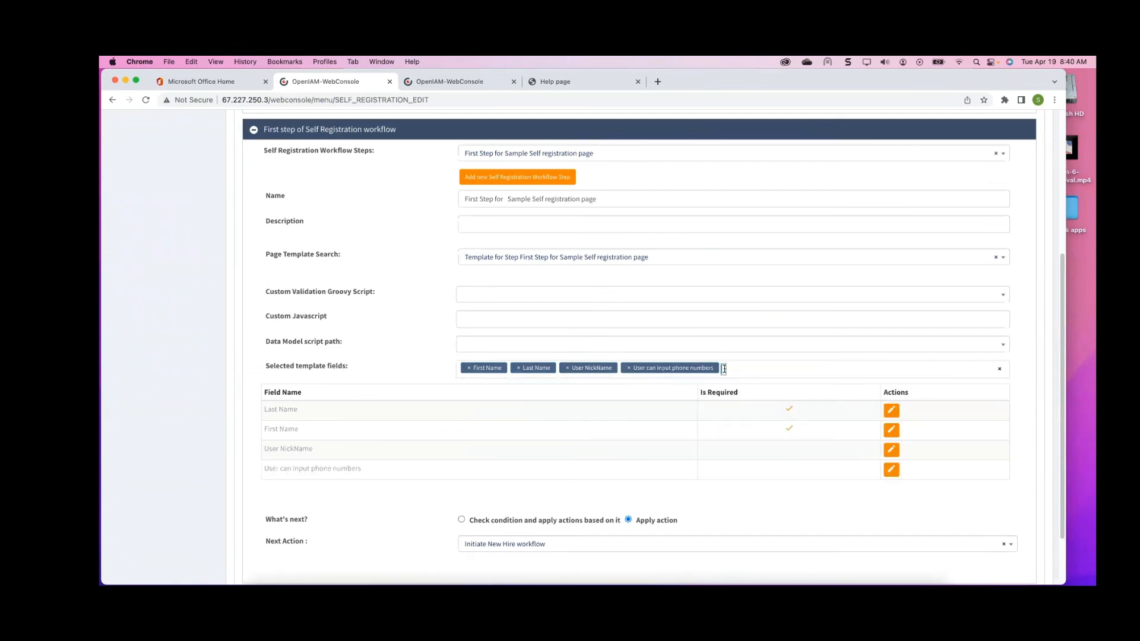
pyautogui.write('e')
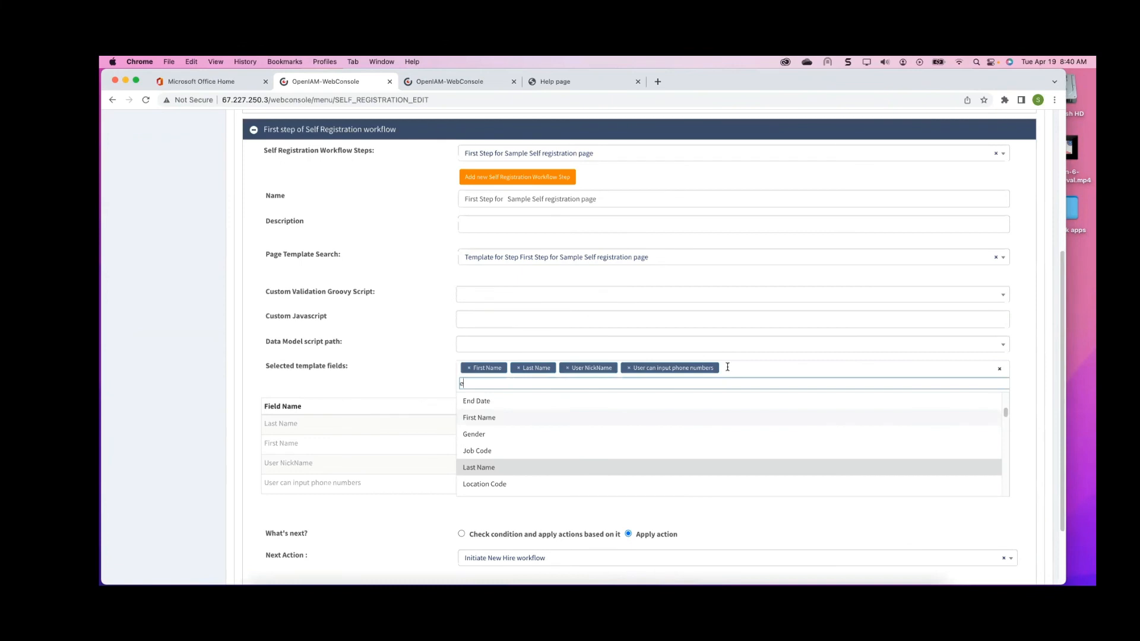
pyautogui.write('m')
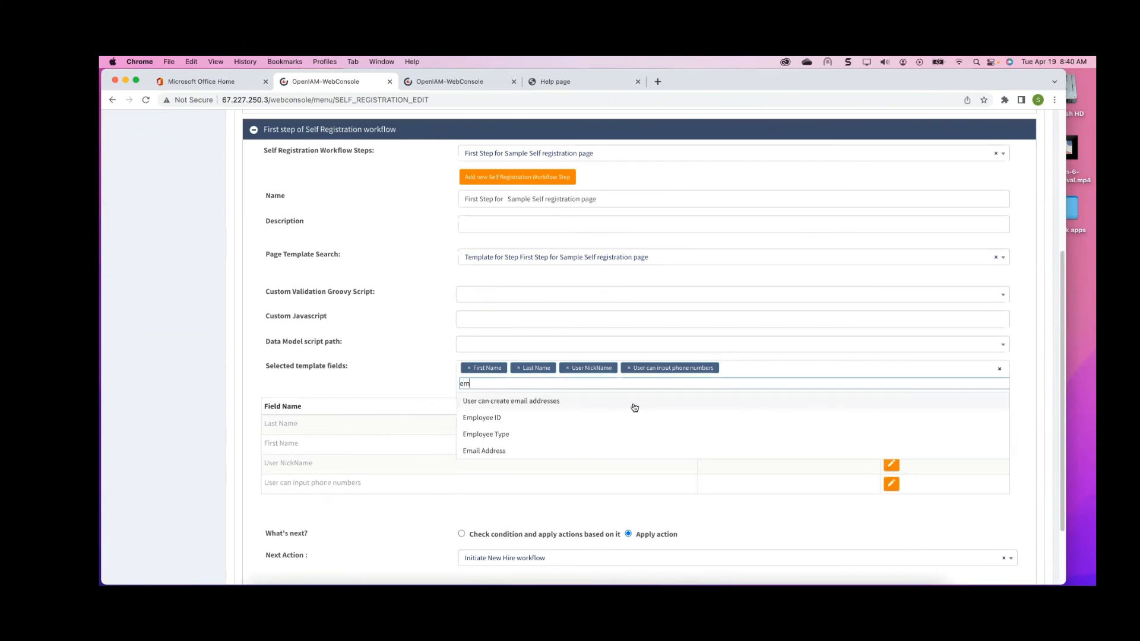
pyautogui.click(614, 404)
pyautogui.scroll(-3, 731, 397)
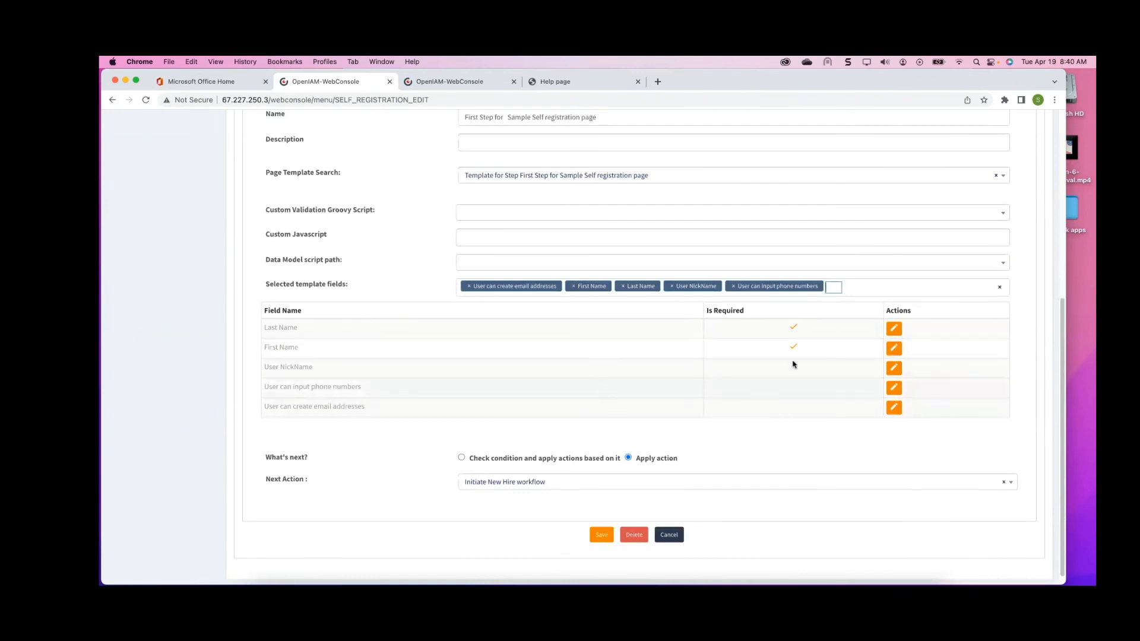
# Switch the first step's next action to checking a condition, and open the condition expression to review it
pyautogui.scroll(-1, 750, 339)
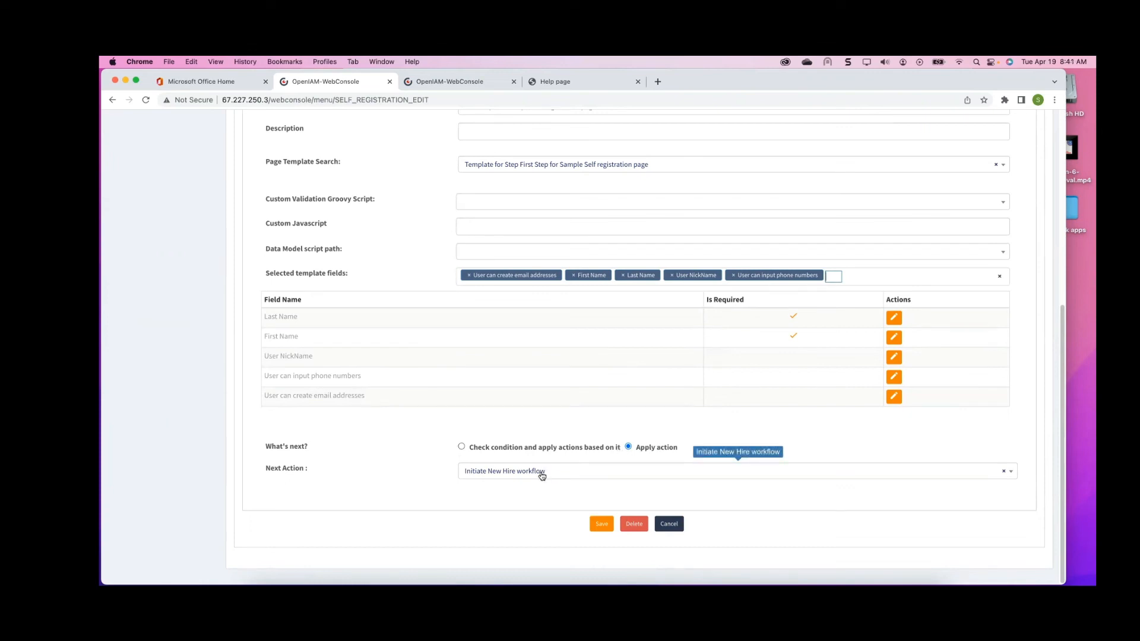
pyautogui.click(584, 475)
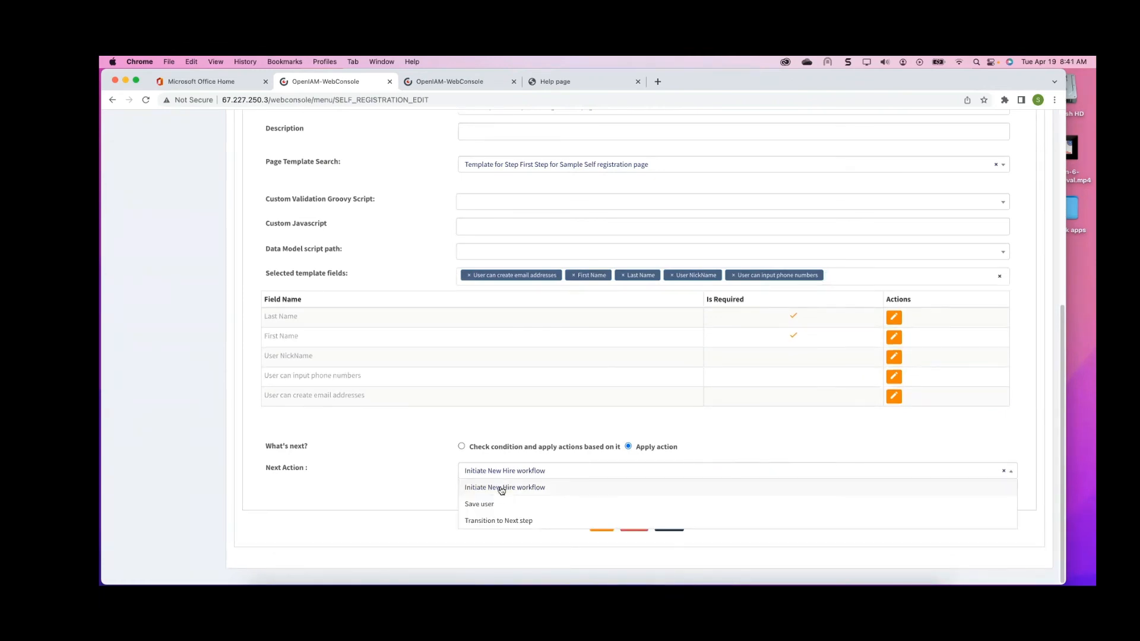
pyautogui.click(407, 470)
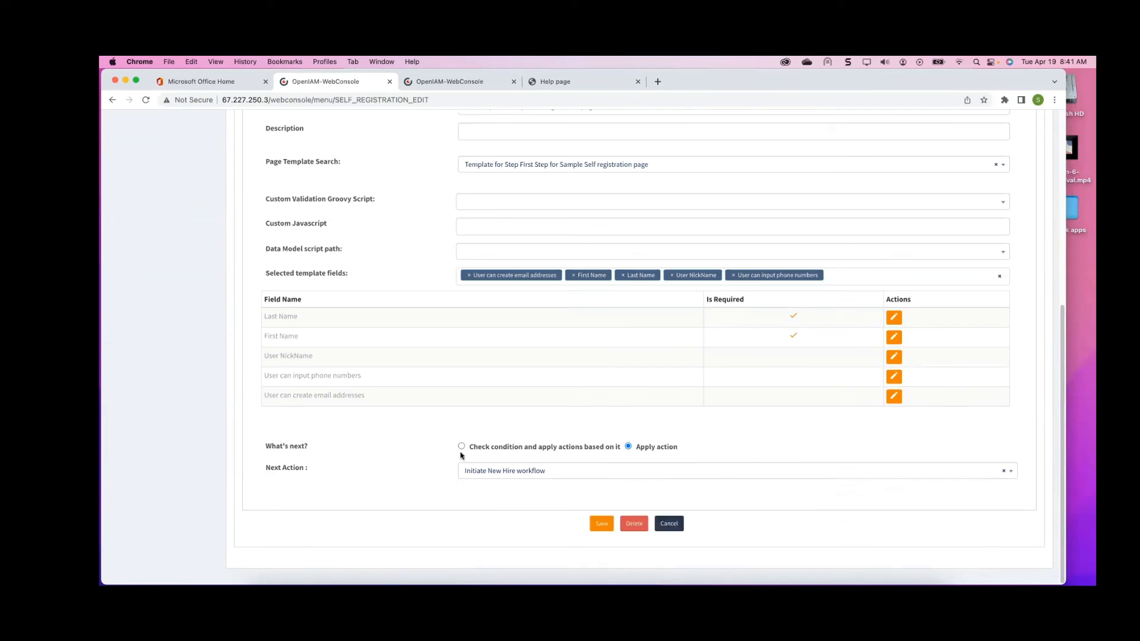
pyautogui.click(462, 446)
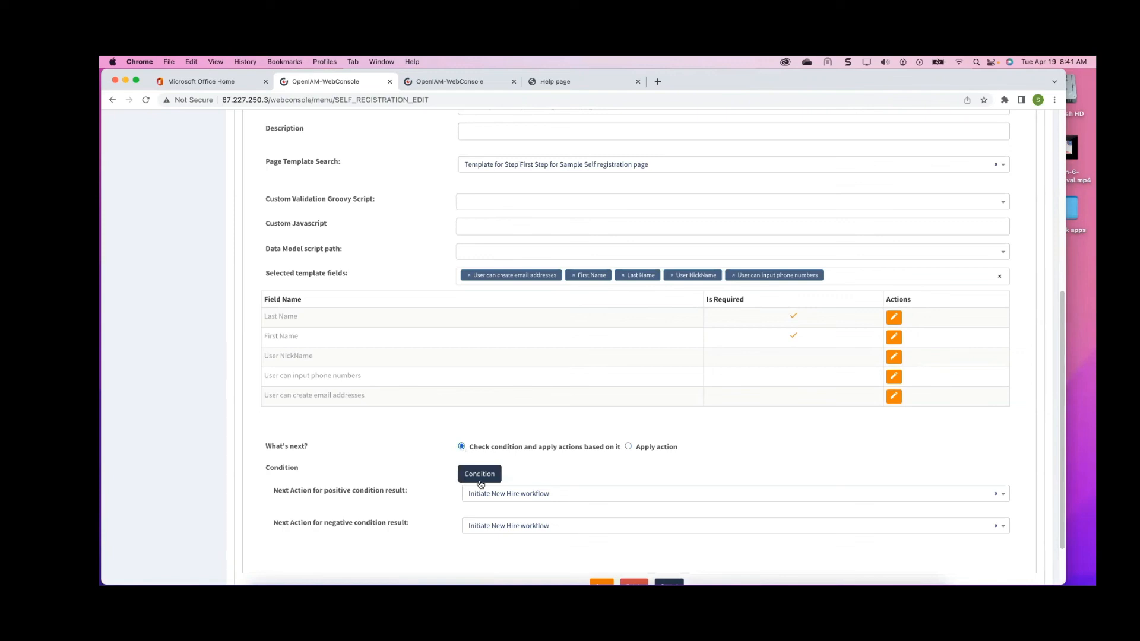
pyautogui.click(477, 474)
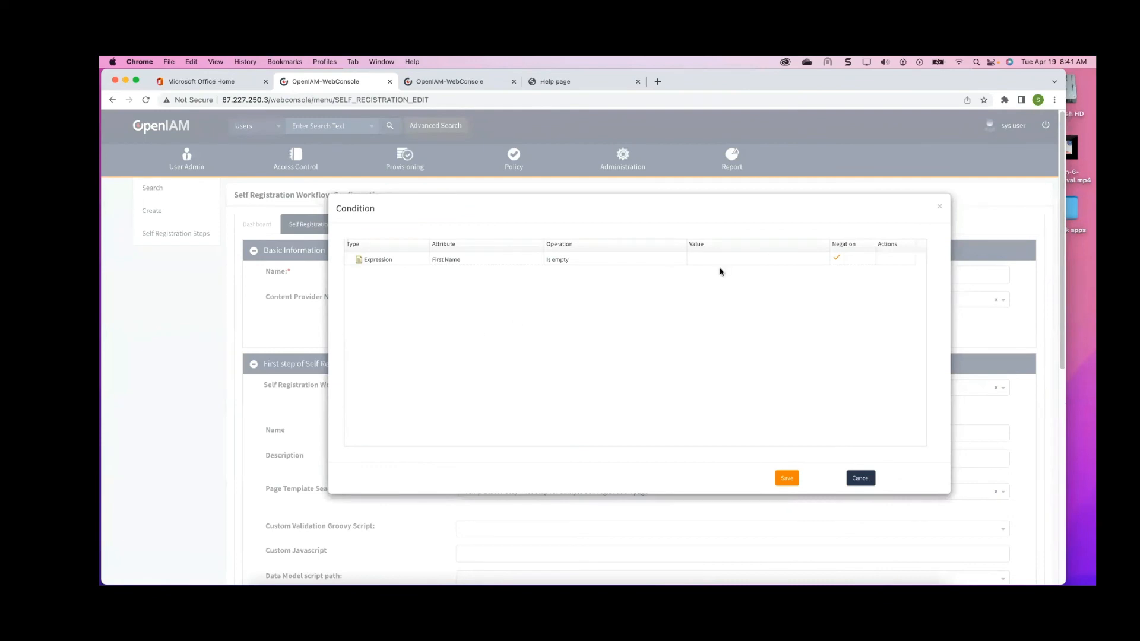
pyautogui.click(940, 208)
pyautogui.scroll(-10, 727, 261)
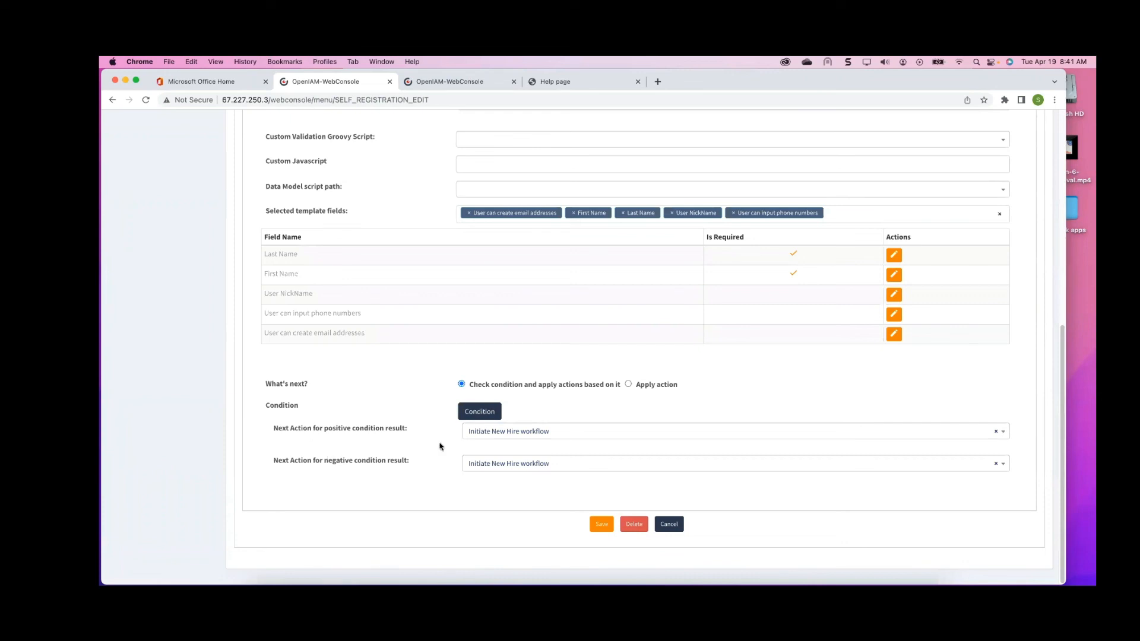
# Set the next action for a positive condition result to Transition to Next step
pyautogui.click(504, 433)
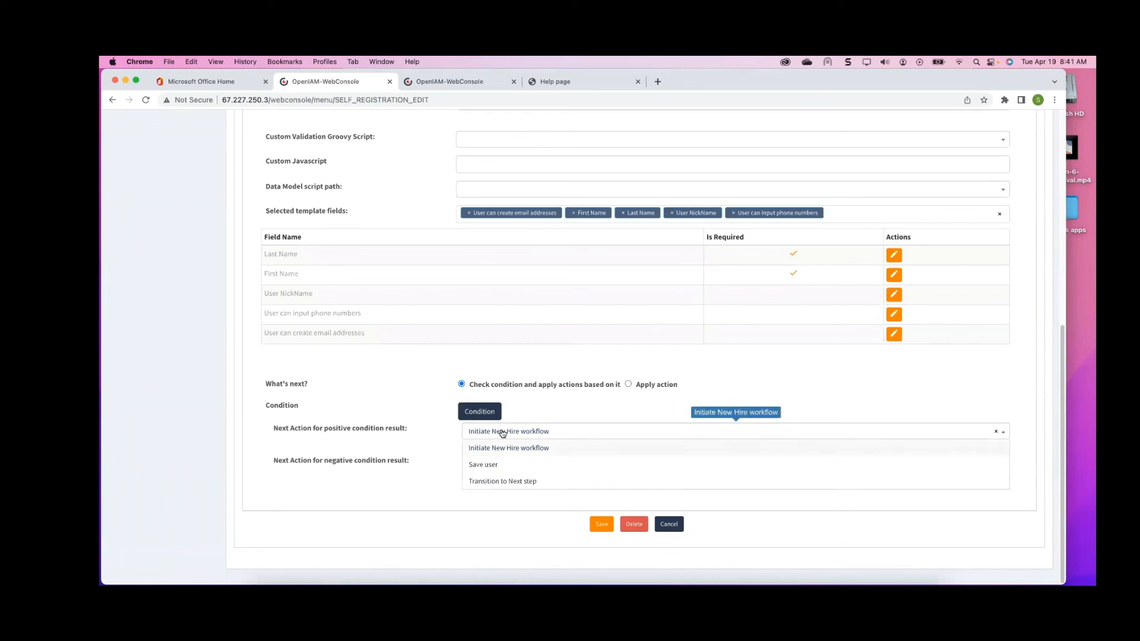
pyautogui.click(502, 481)
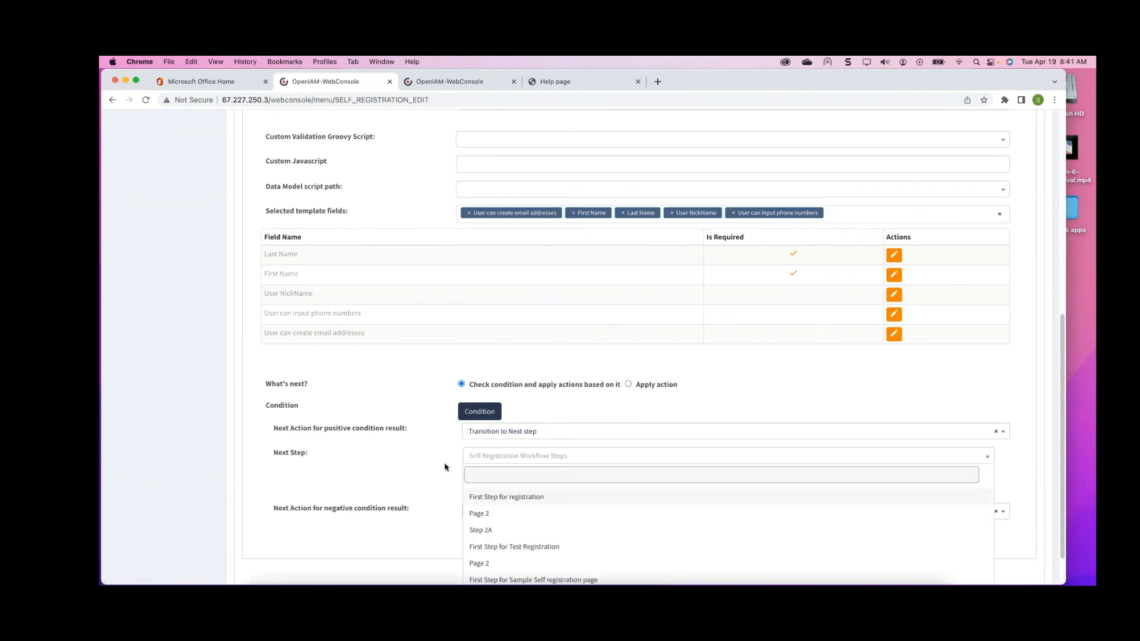
pyautogui.click(423, 457)
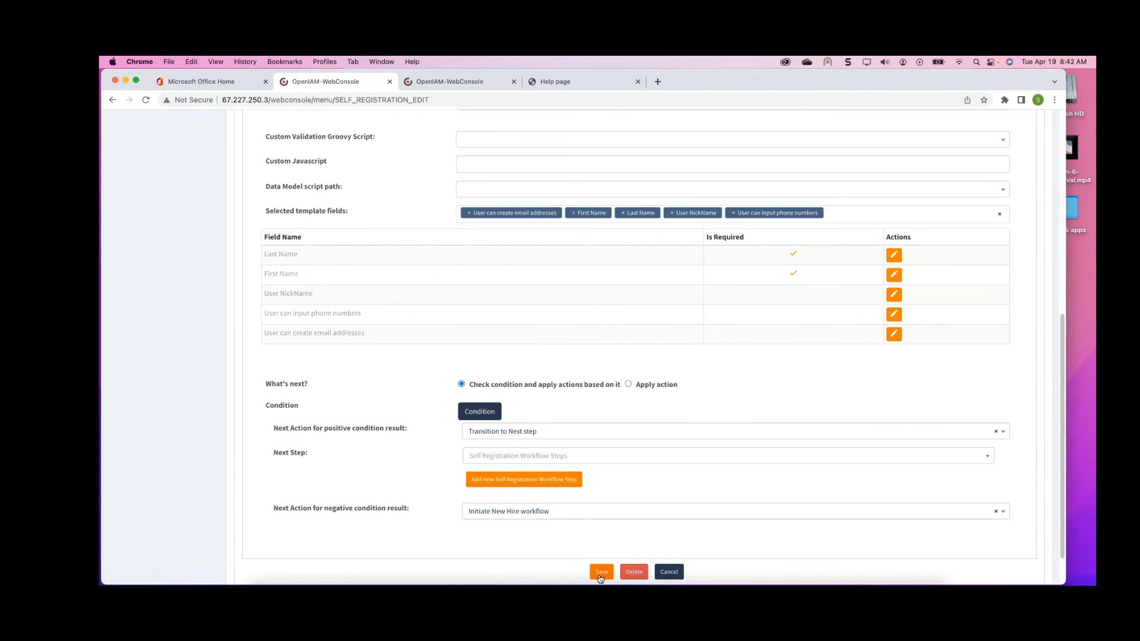
# Inspect the workflow diagram on the dashboard, then go back to the workflow configuration
pyautogui.scroll(5, 599, 573)
pyautogui.scroll(7, 599, 573)
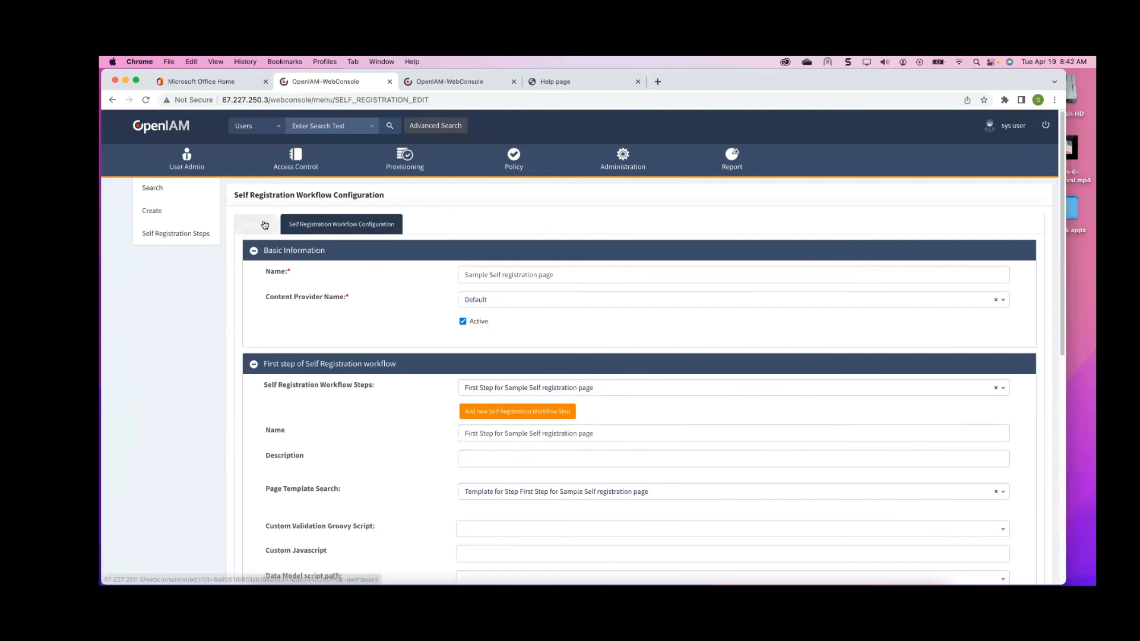
pyautogui.click(274, 231)
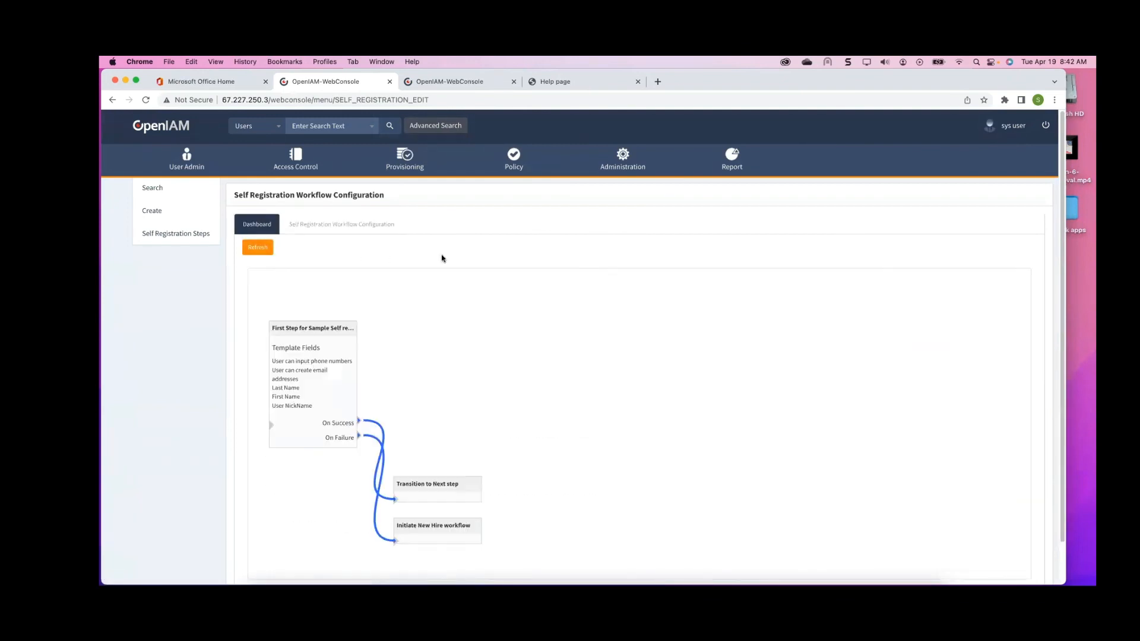
pyautogui.scroll(-2, 461, 300)
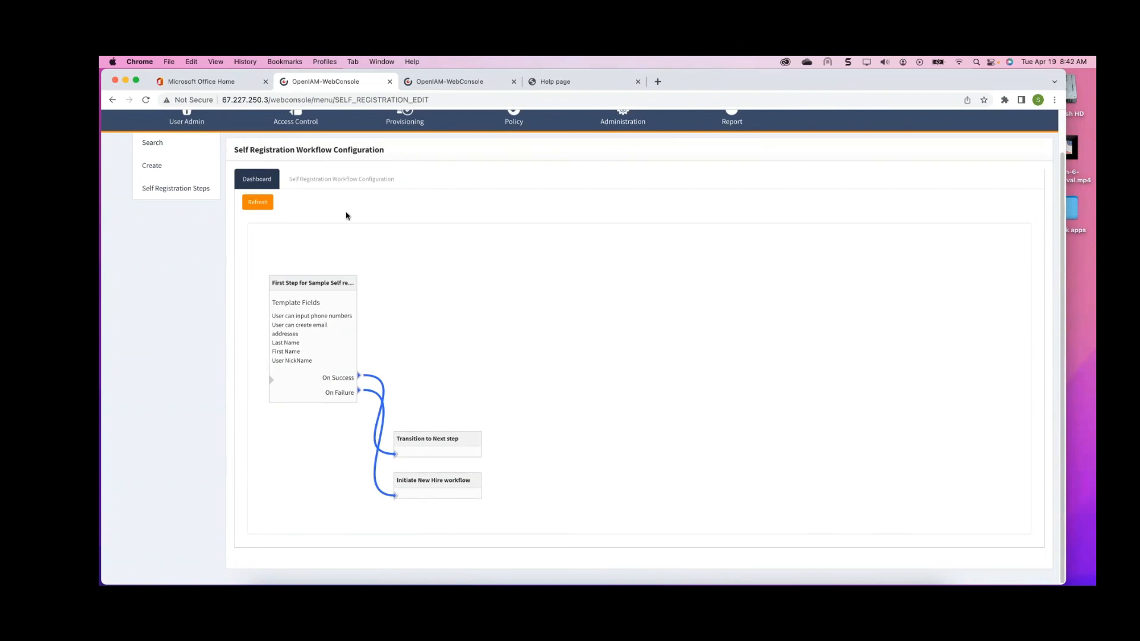
pyautogui.click(348, 183)
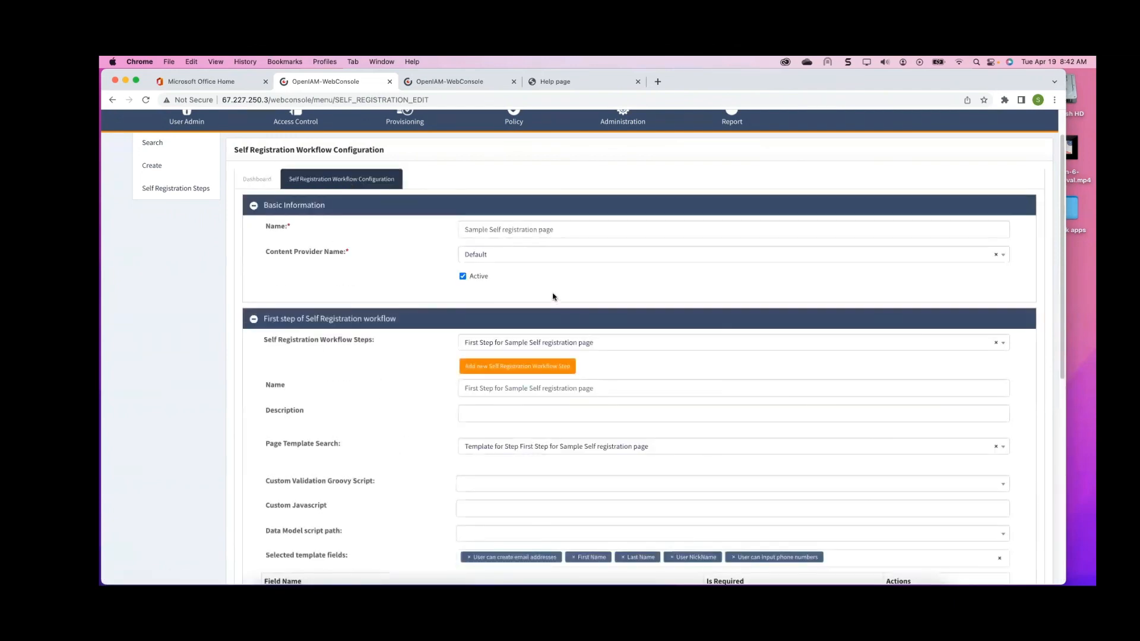
# Add a new workflow step named Page 2 with a new page template named Template for Step Page 2
pyautogui.scroll(-10, 534, 273)
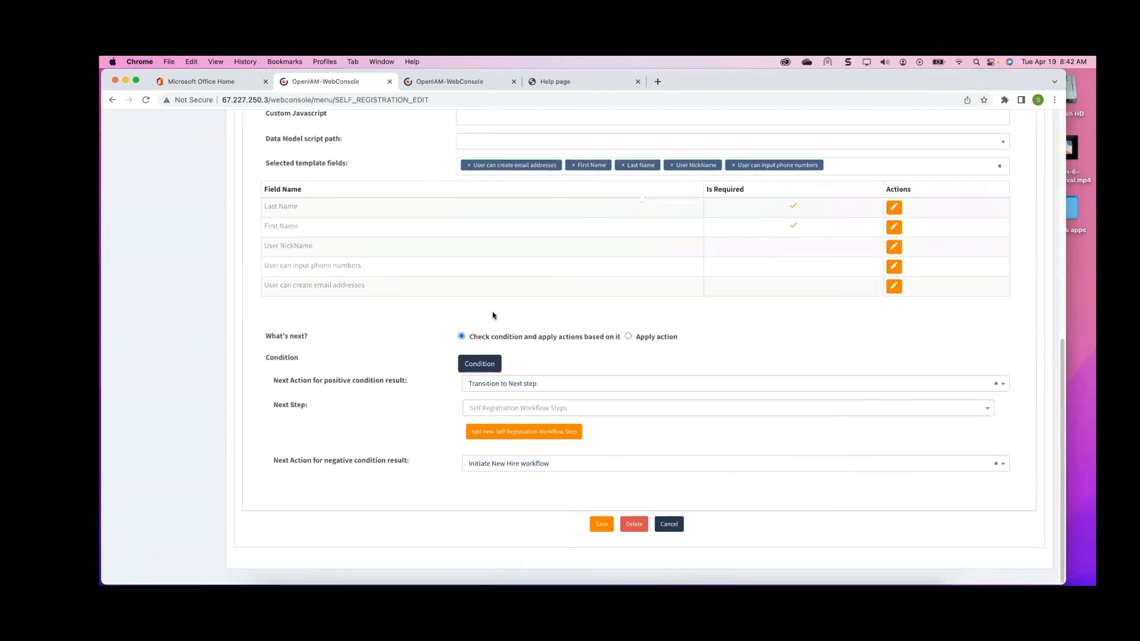
pyautogui.click(503, 433)
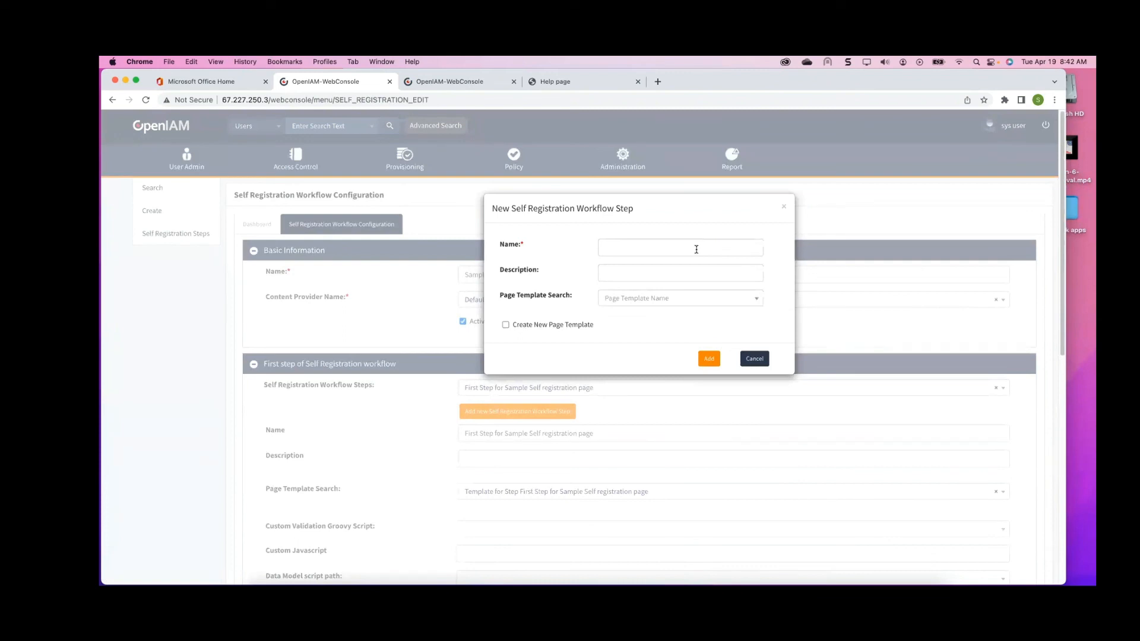
pyautogui.click(696, 250)
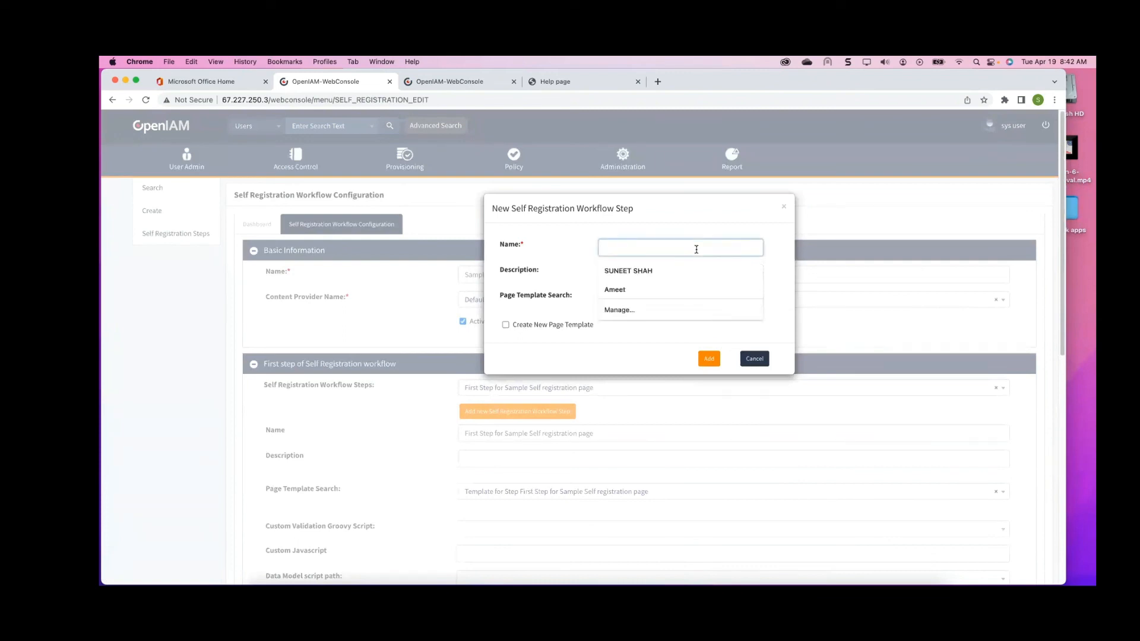
pyautogui.write('Page 2')
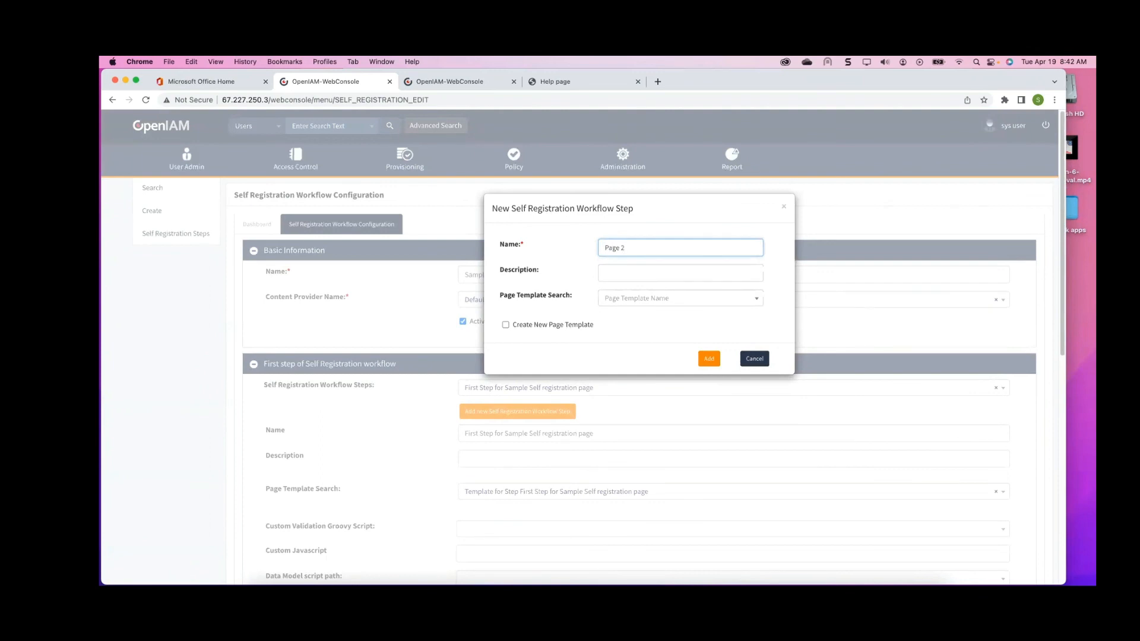
pyautogui.press('Tab')
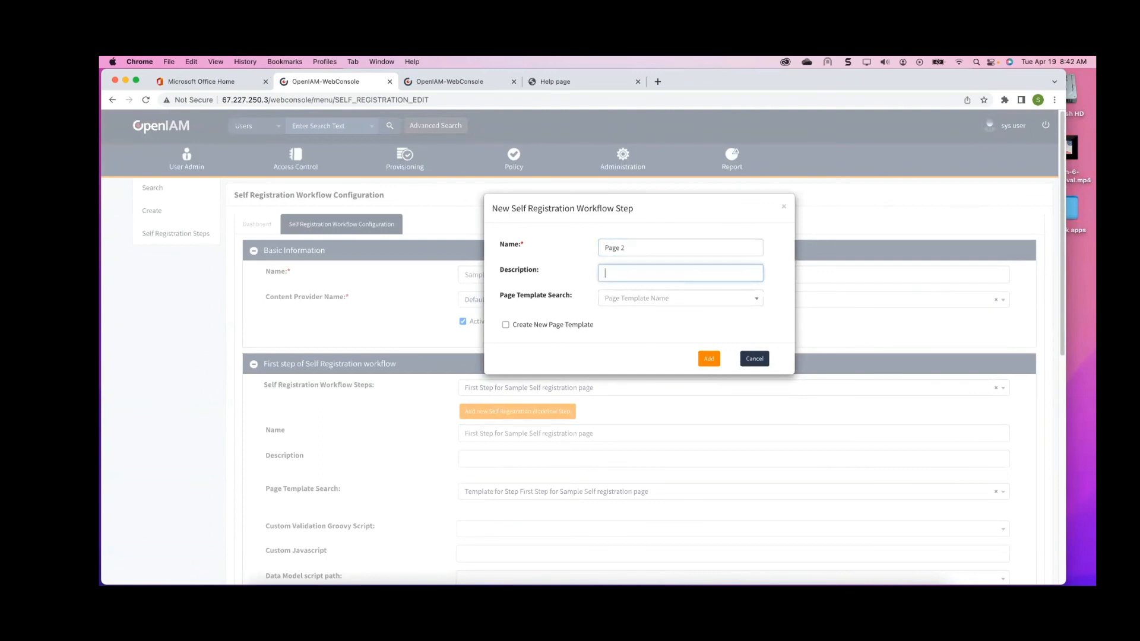
pyautogui.click(757, 300)
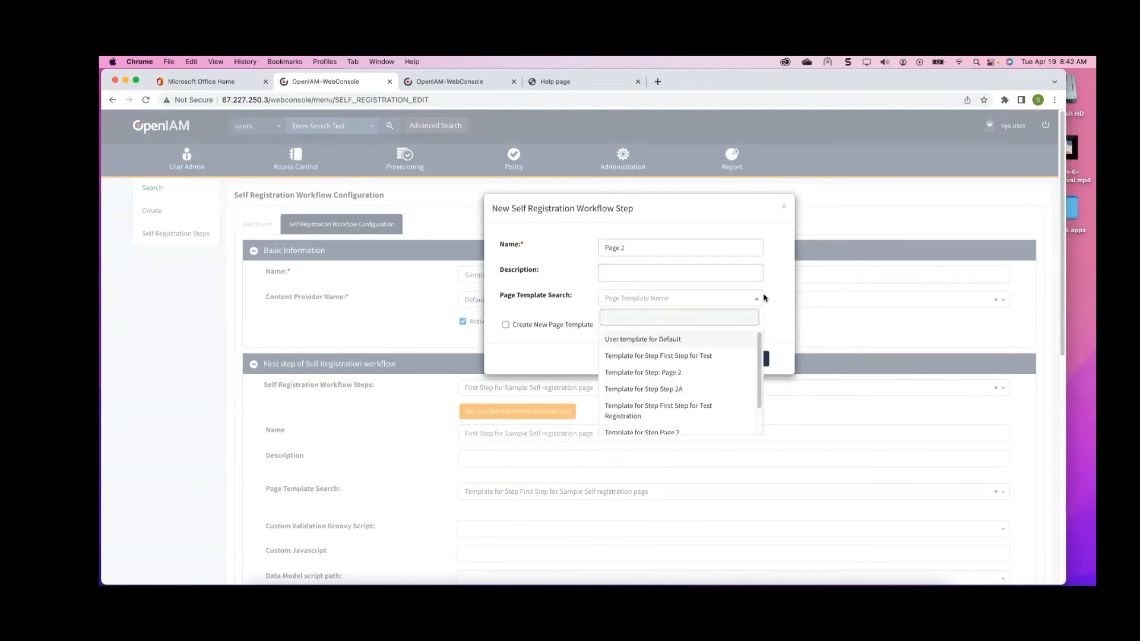
pyautogui.click(781, 284)
pyautogui.click(542, 327)
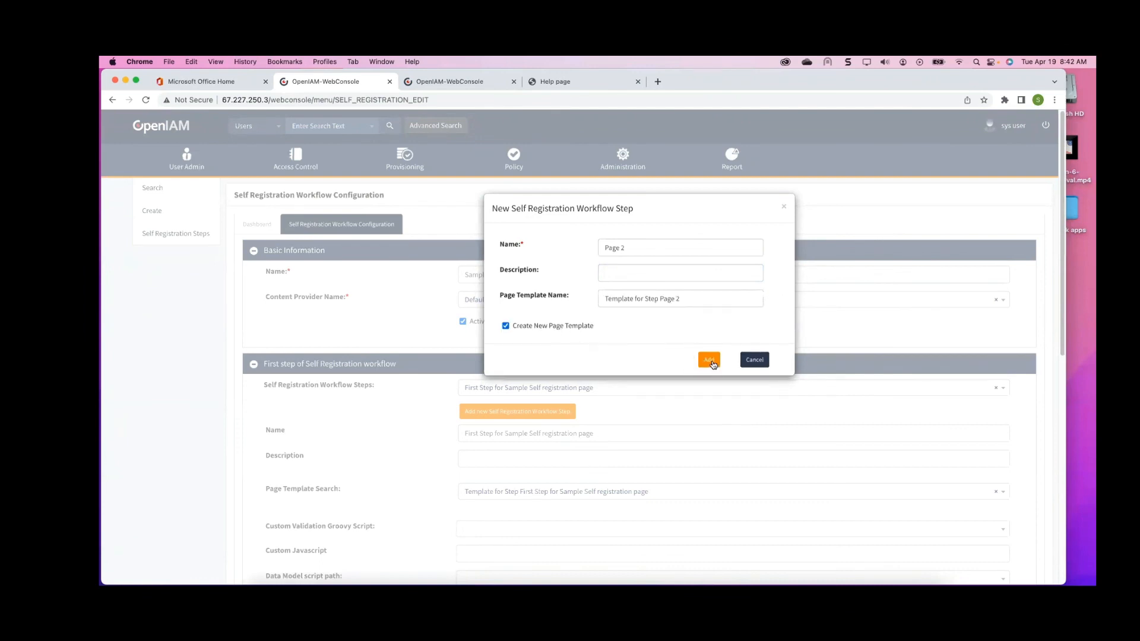
pyautogui.click(712, 362)
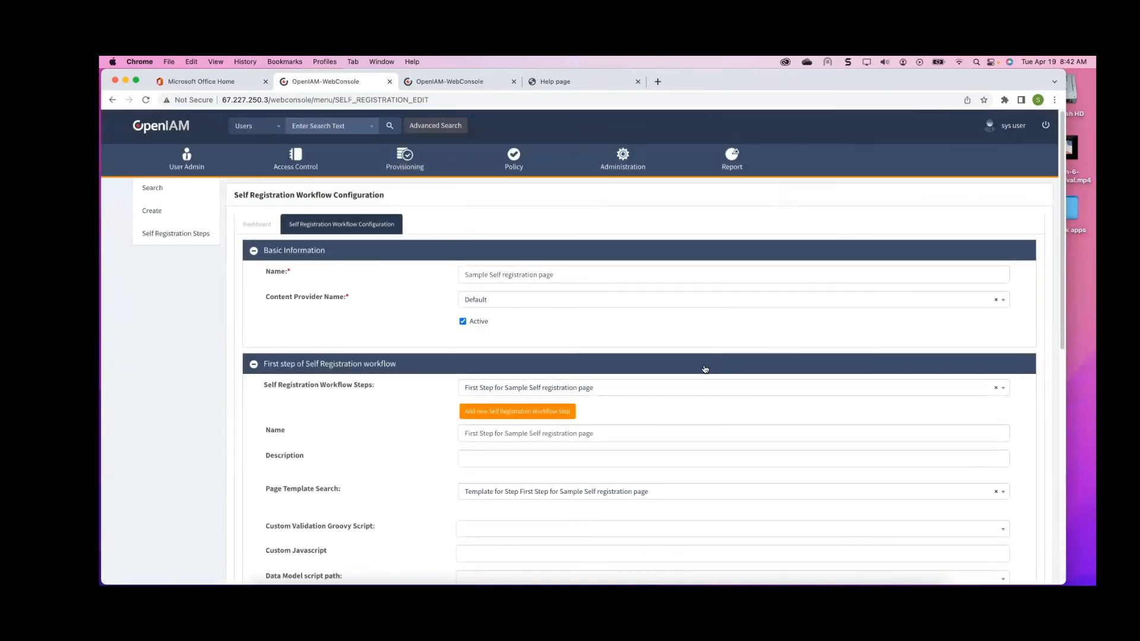
# Open the Page 2 step for editing in its own tab
pyautogui.scroll(-10, 705, 368)
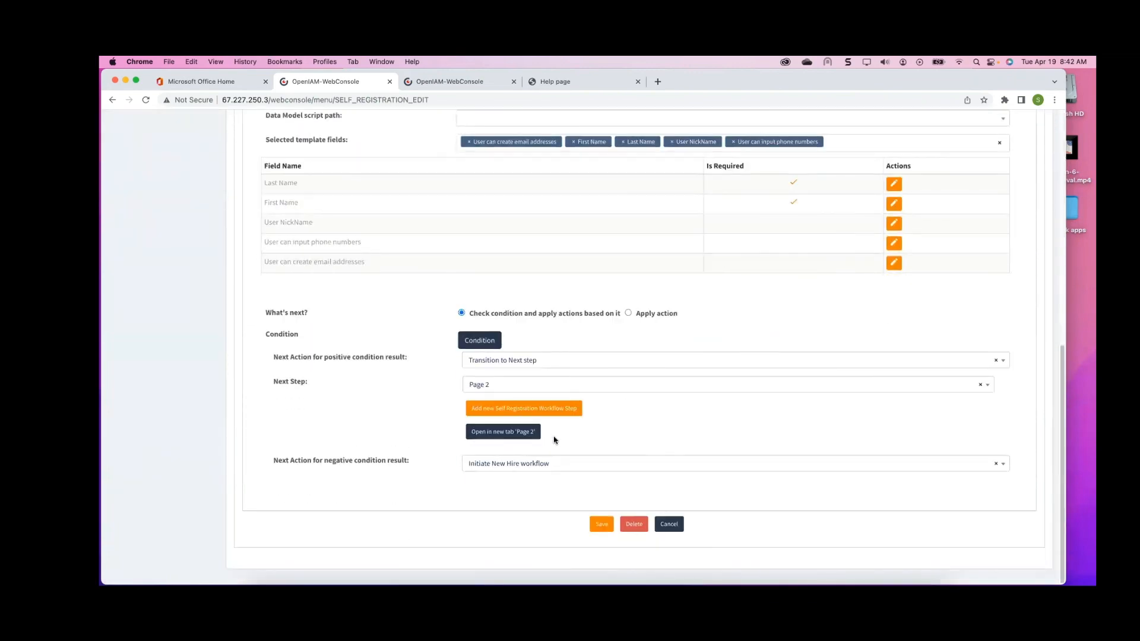
pyautogui.click(517, 433)
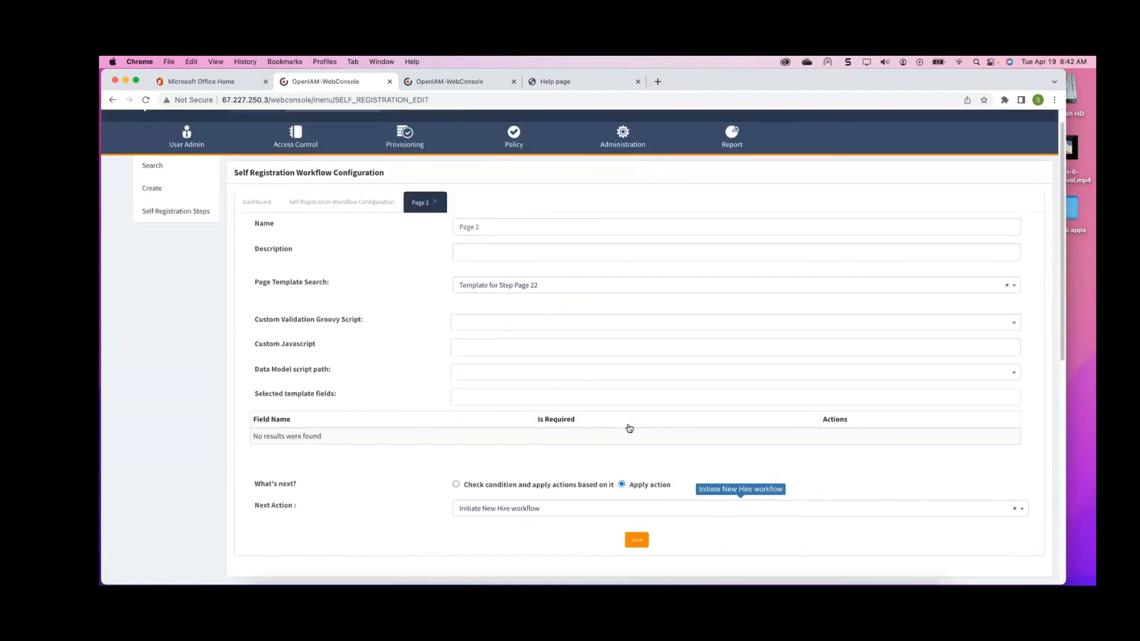
pyautogui.scroll(1, 630, 428)
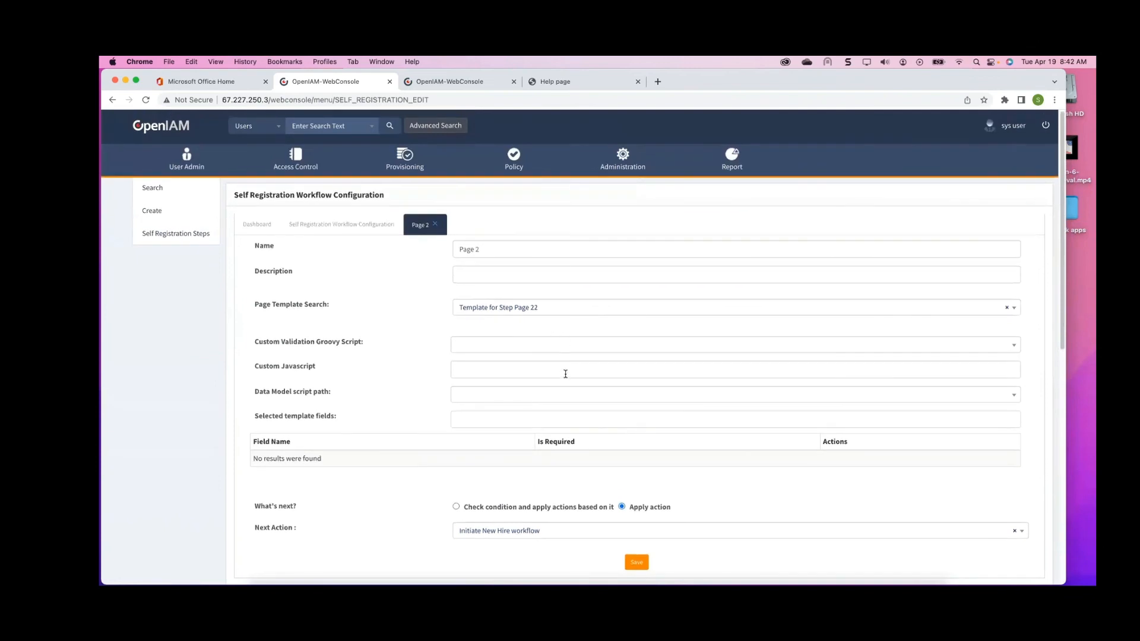
pyautogui.scroll(-1, 565, 374)
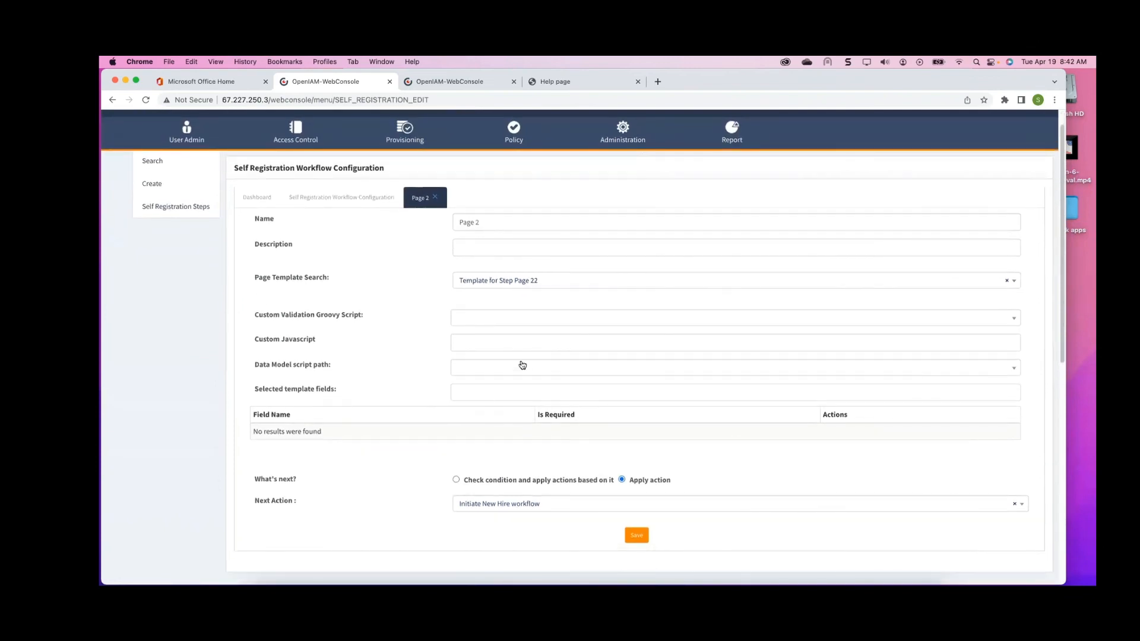
# Add User can create a custom login and Captcha to Page 2's template fields and save the step
pyautogui.click(497, 391)
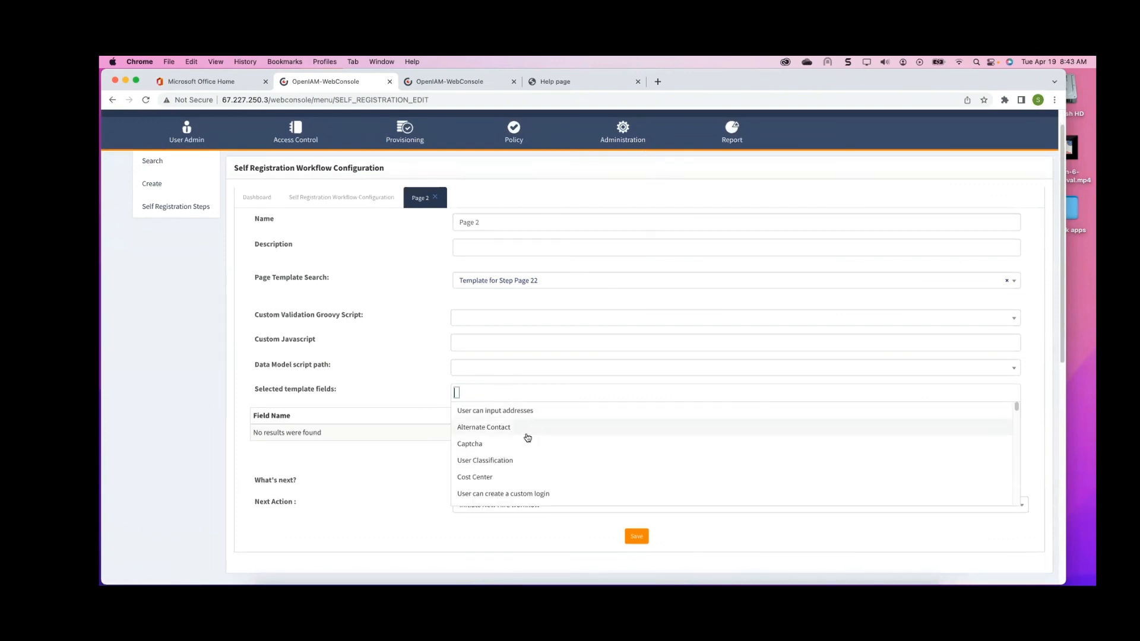
pyautogui.scroll(-2, 522, 454)
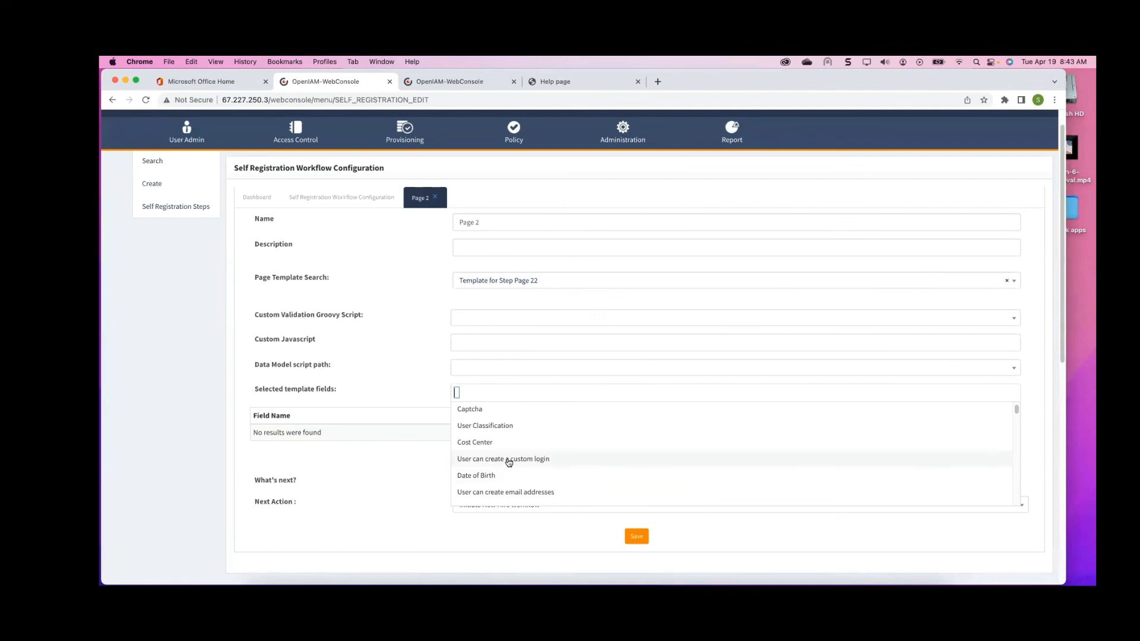
pyautogui.click(508, 460)
pyautogui.click(562, 390)
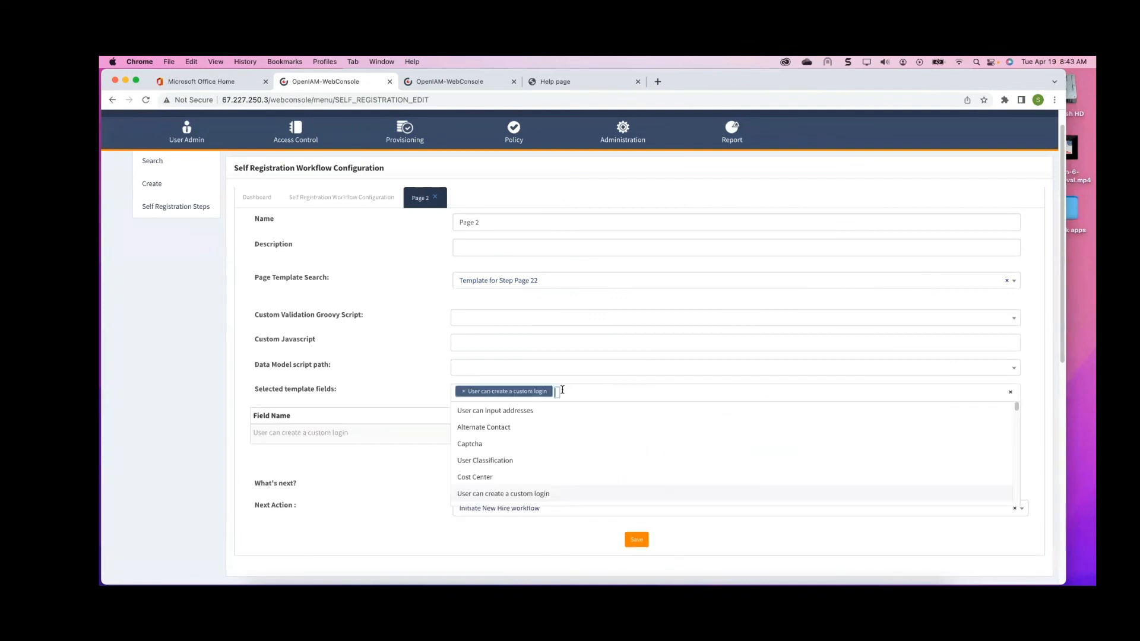
pyautogui.click(491, 444)
pyautogui.scroll(-2, 622, 432)
pyautogui.scroll(-1, 622, 431)
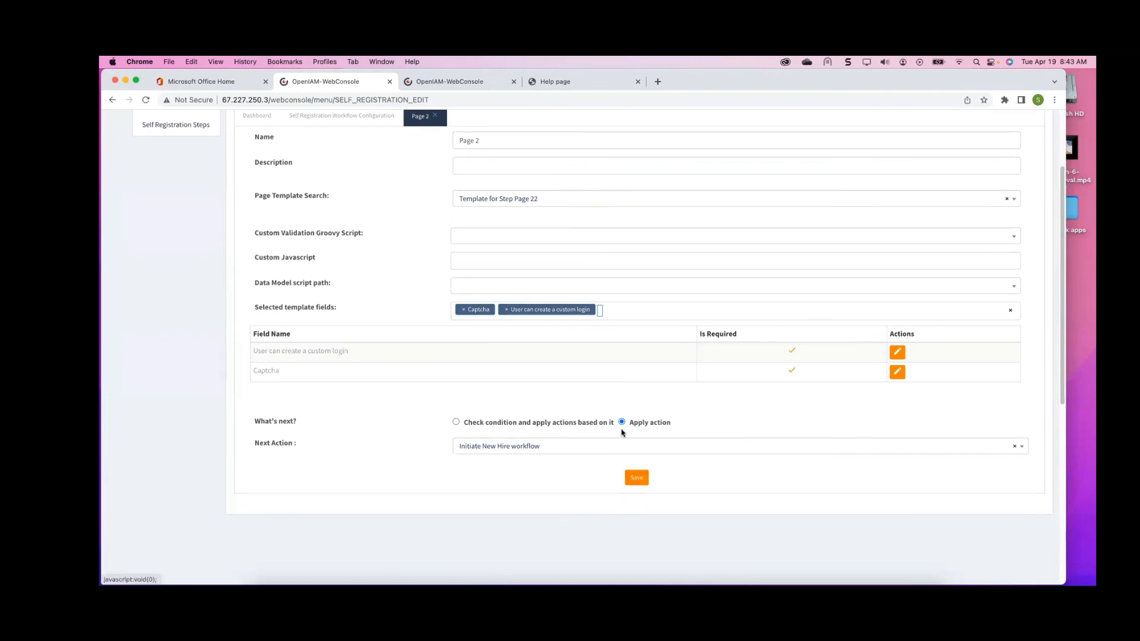
pyautogui.click(612, 446)
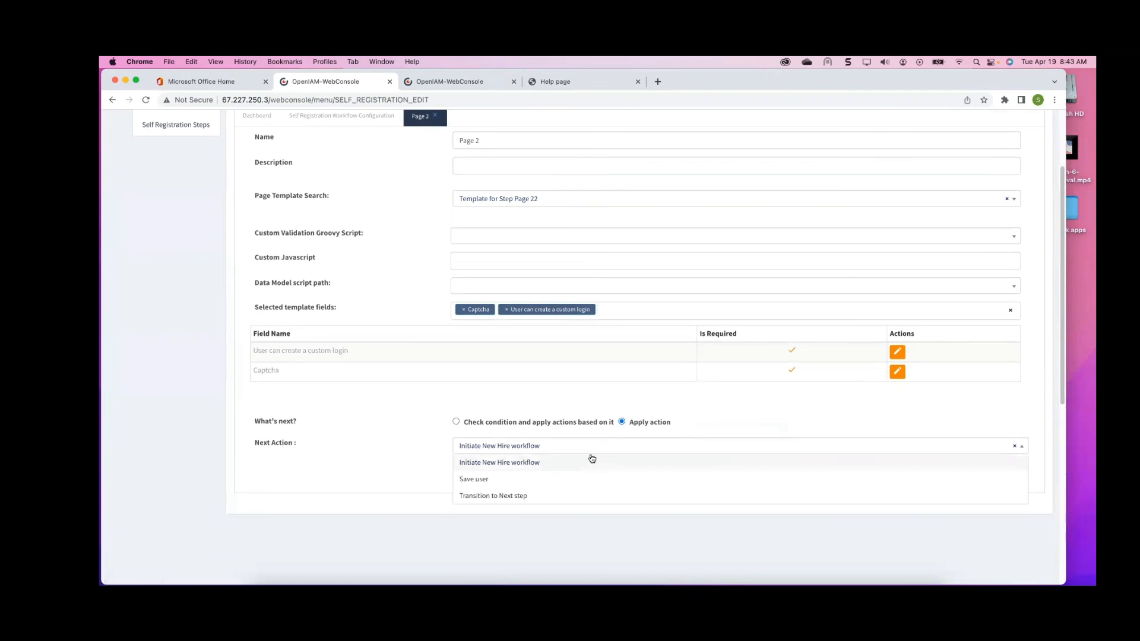
pyautogui.click(410, 445)
pyautogui.scroll(1, 637, 481)
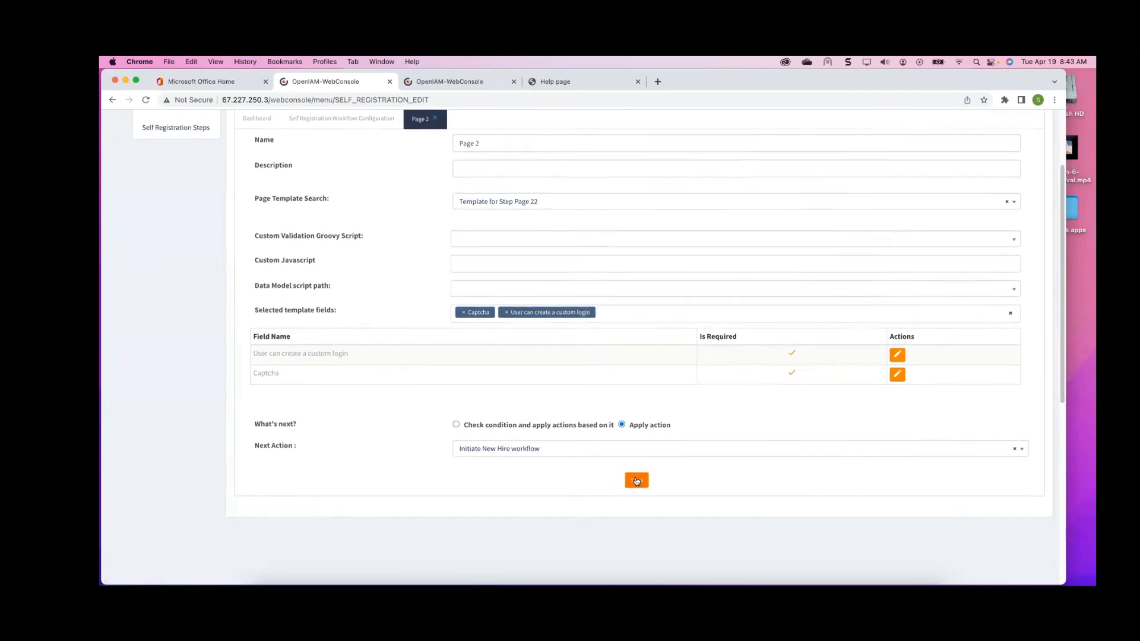
pyautogui.click(636, 481)
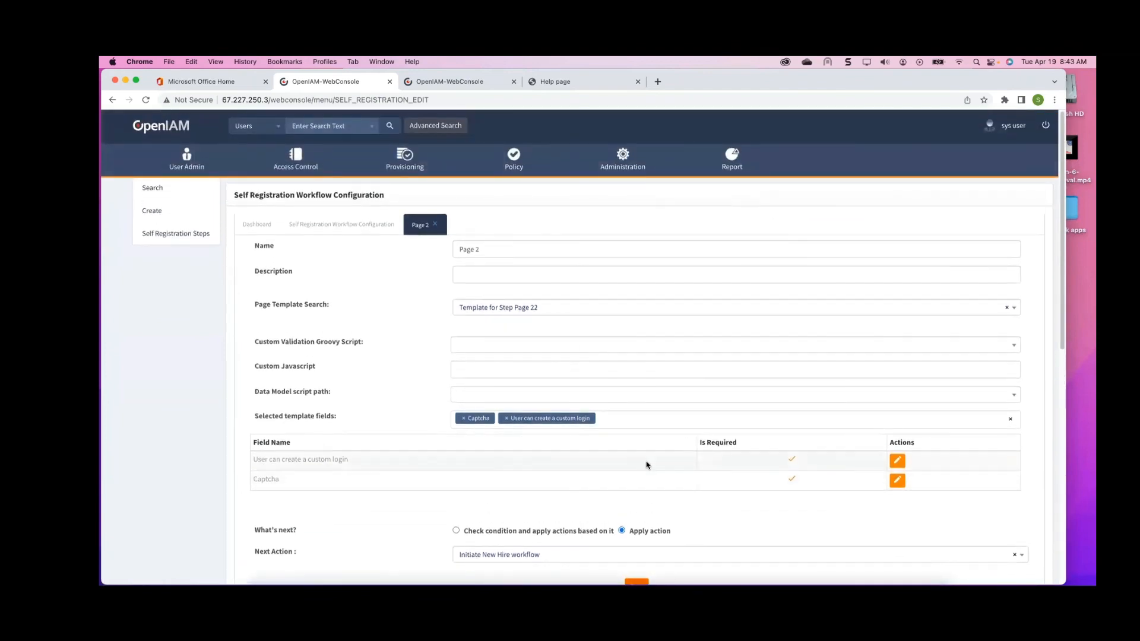
# Return to the dashboard and review the workflow diagram
pyautogui.click(257, 224)
pyautogui.scroll(-3, 593, 336)
pyautogui.scroll(3, 552, 335)
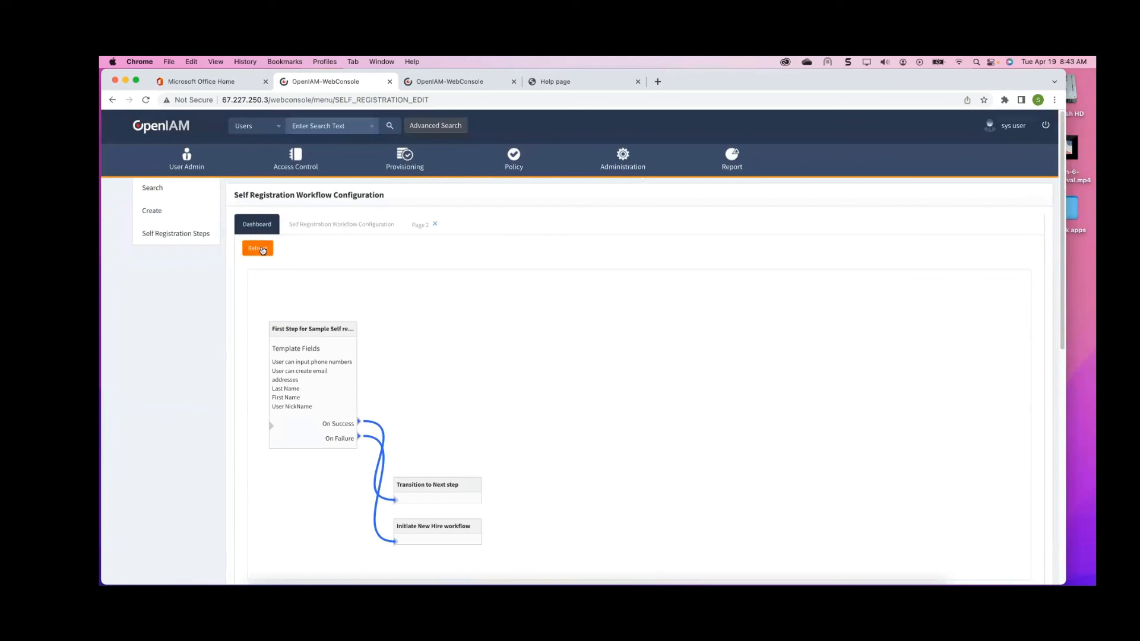
pyautogui.scroll(-3, 450, 273)
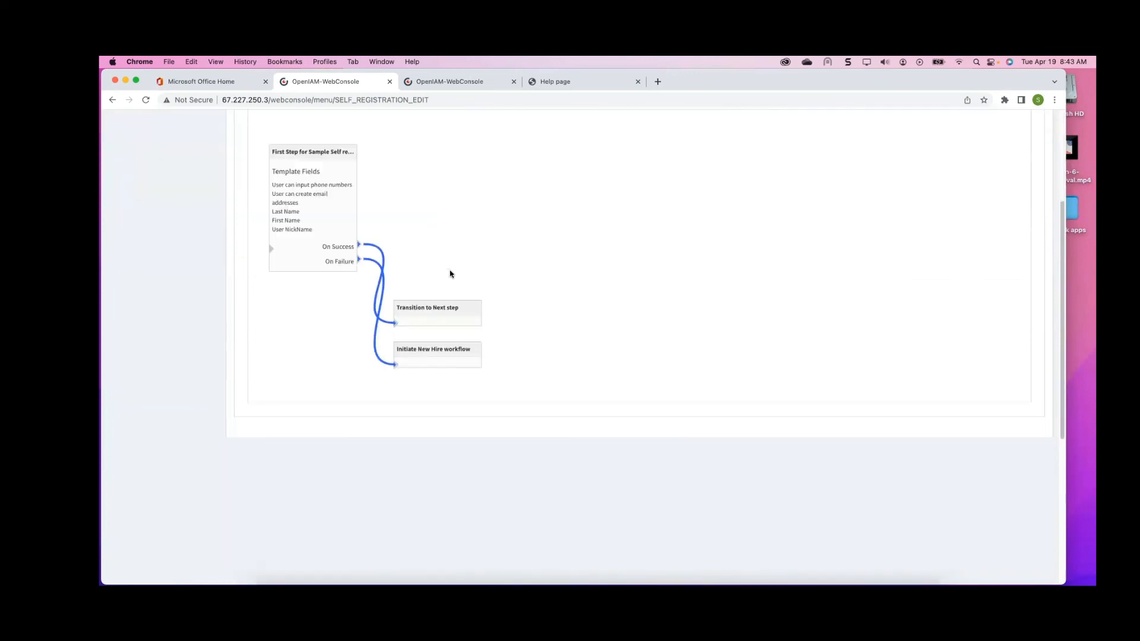
pyautogui.scroll(3, 450, 273)
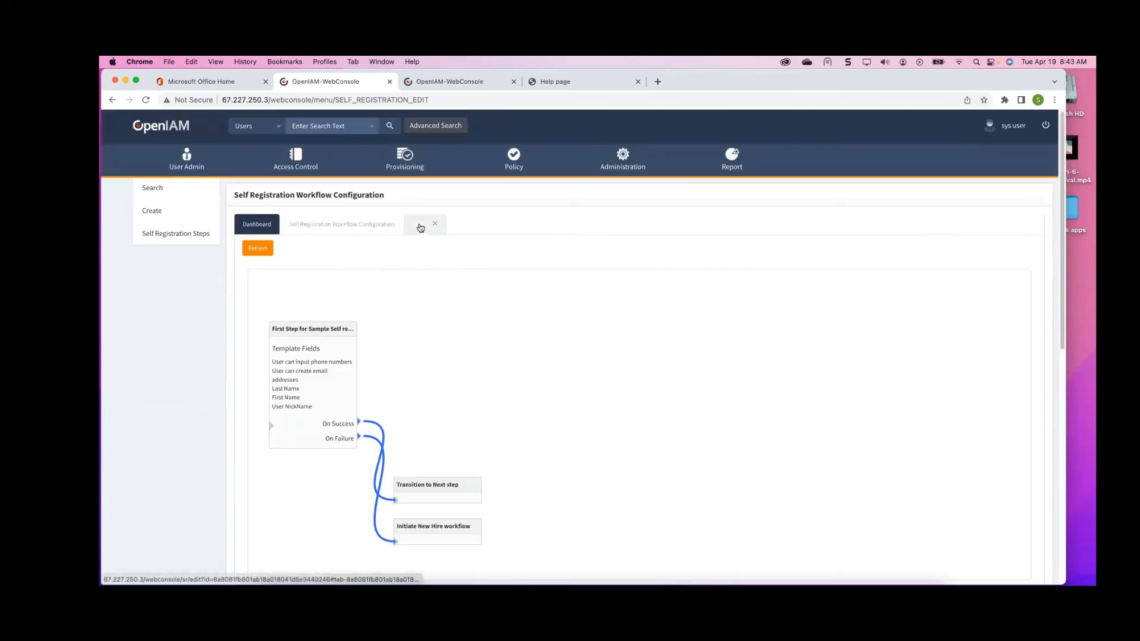
# Reopen the Sample Self registration page workflow for editing, set the first step's Next Step to Step 2A, and save
pyautogui.click(339, 229)
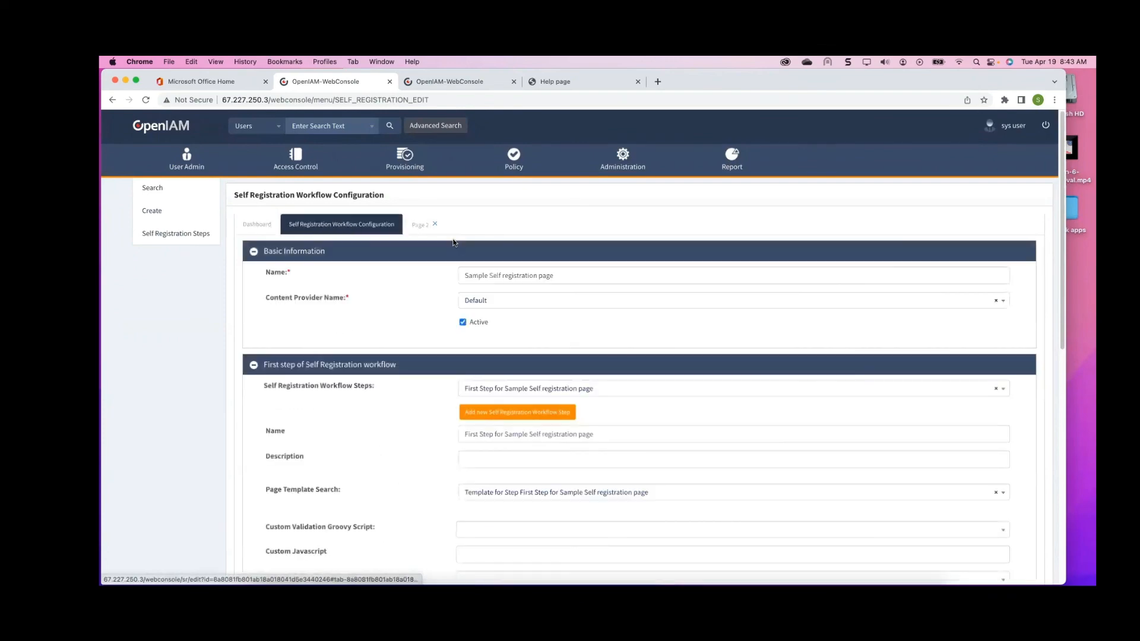
pyautogui.scroll(-8, 463, 252)
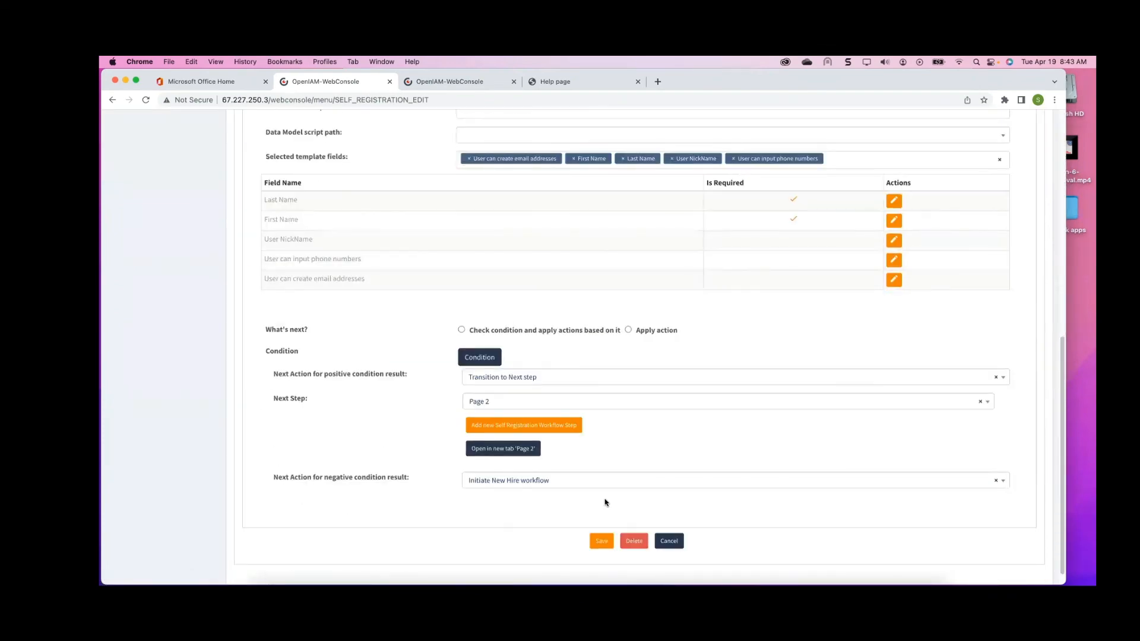
pyautogui.scroll(8, 594, 499)
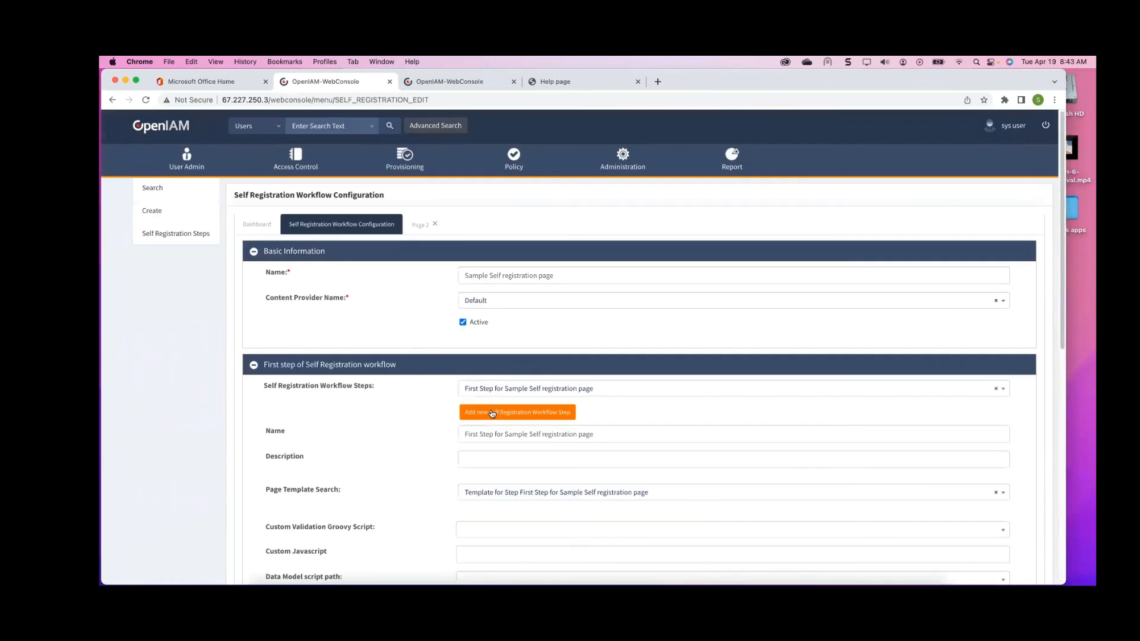
pyautogui.click(162, 196)
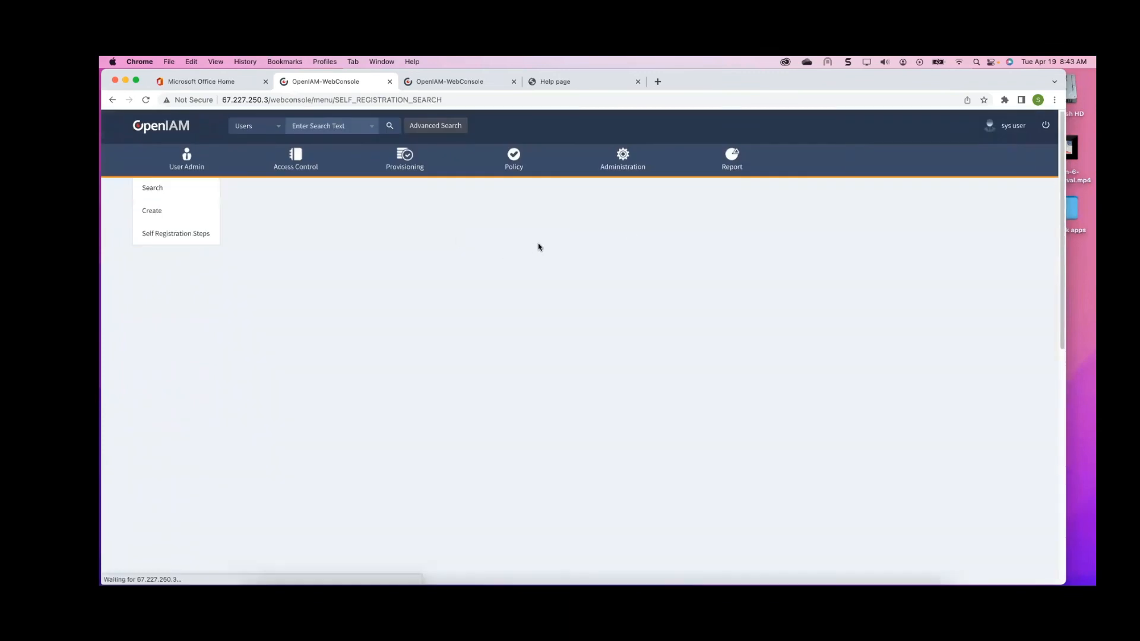
pyautogui.click(956, 252)
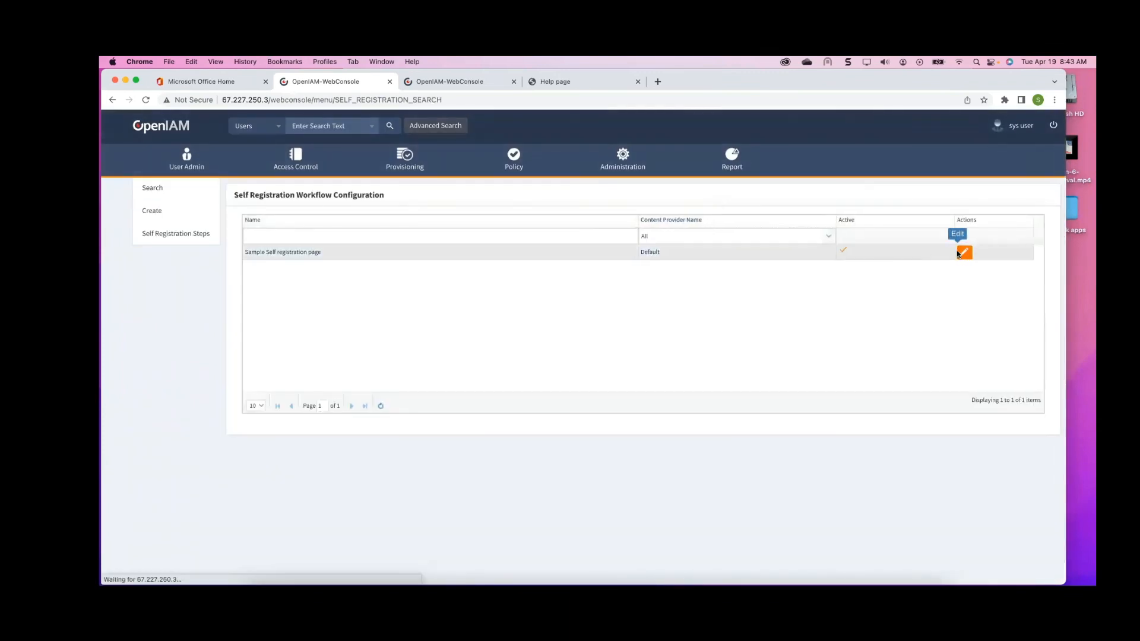
pyautogui.scroll(-10, 679, 294)
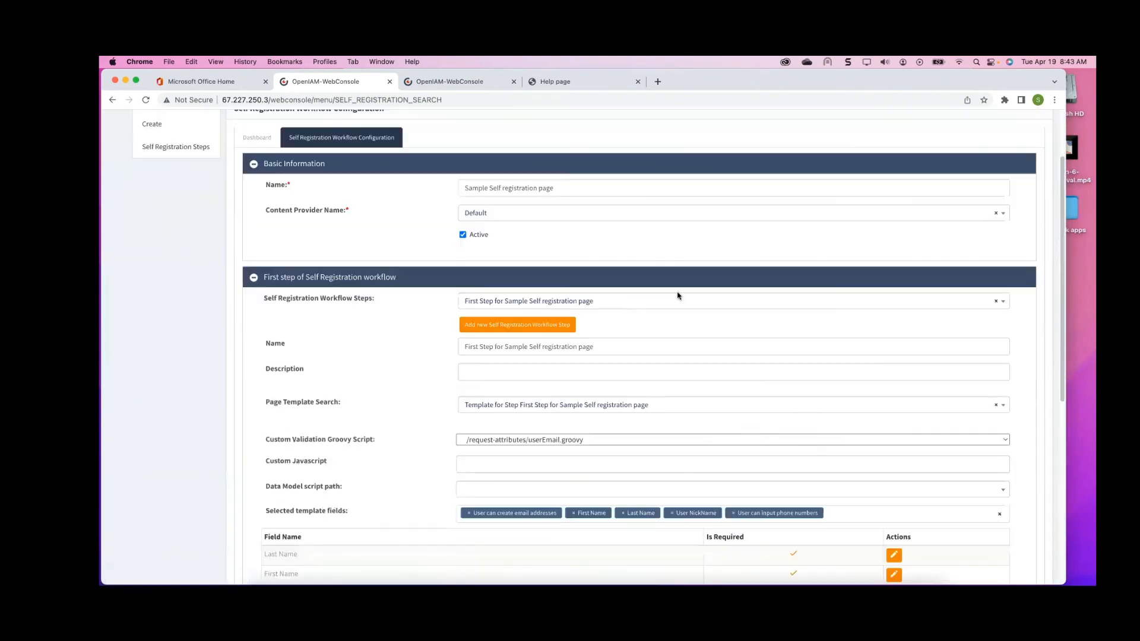
pyautogui.scroll(10, 678, 294)
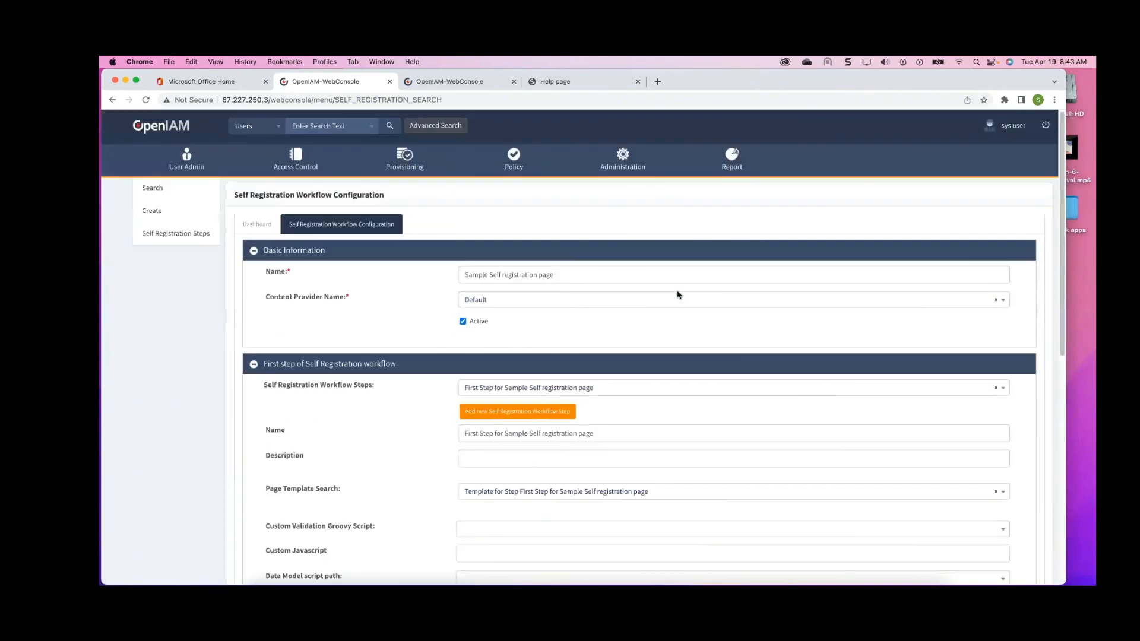
pyautogui.scroll(-9, 678, 294)
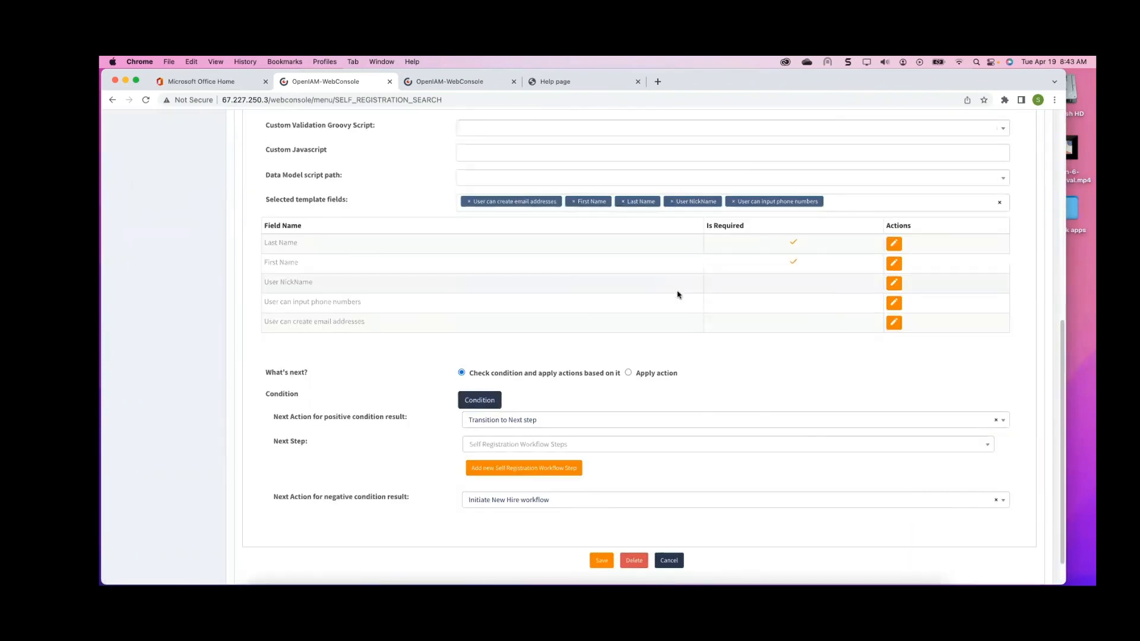
pyautogui.scroll(-1, 679, 294)
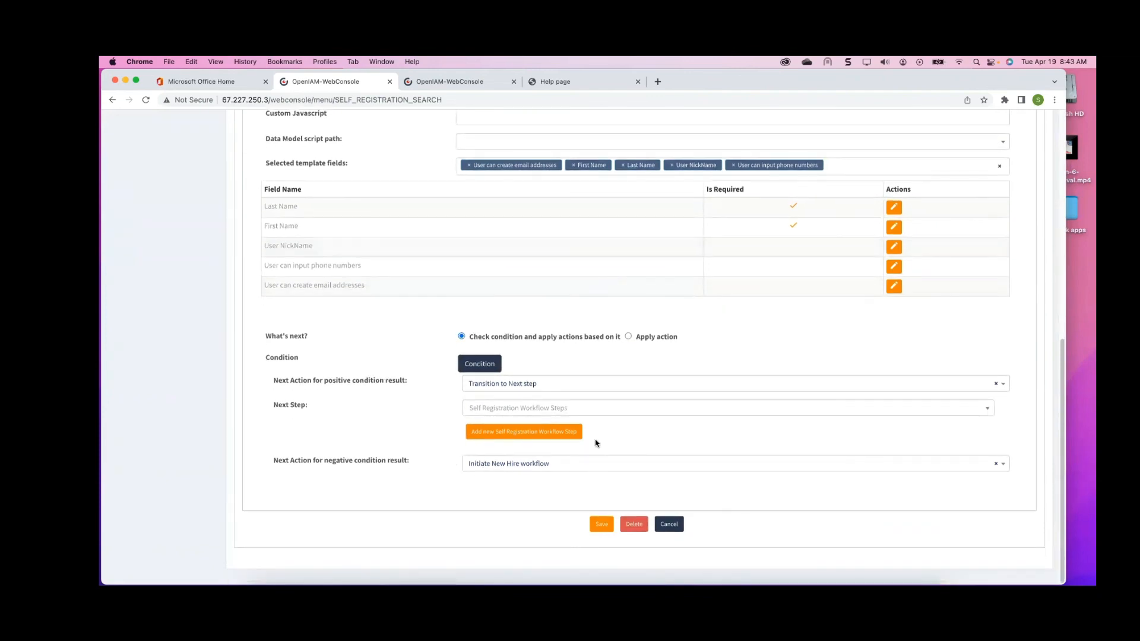
pyautogui.click(571, 409)
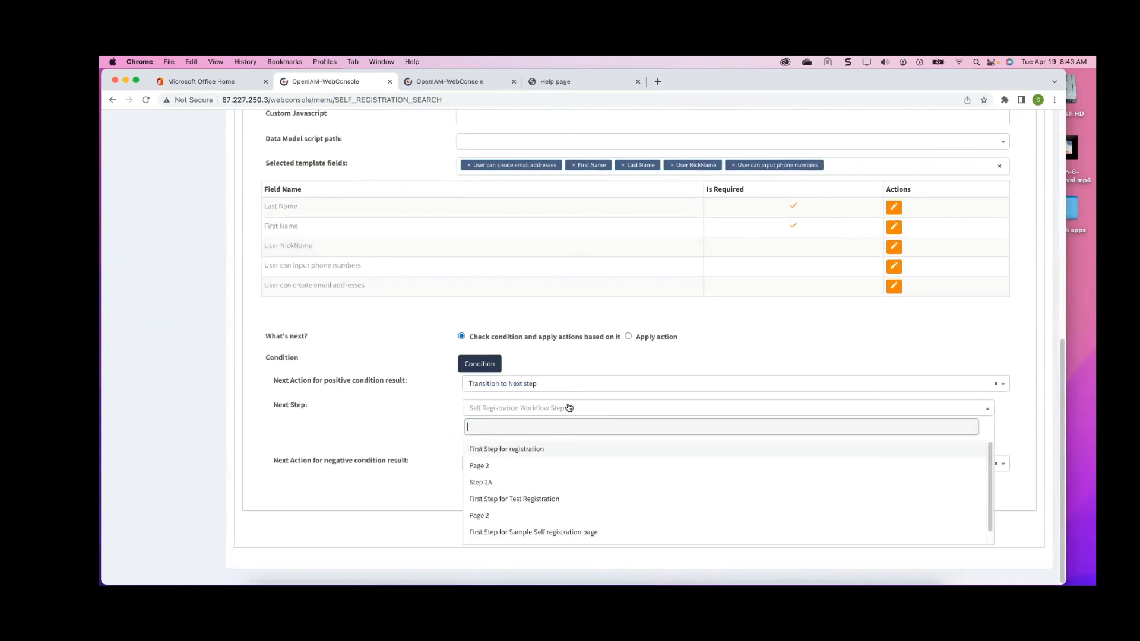
pyautogui.scroll(-1, 533, 475)
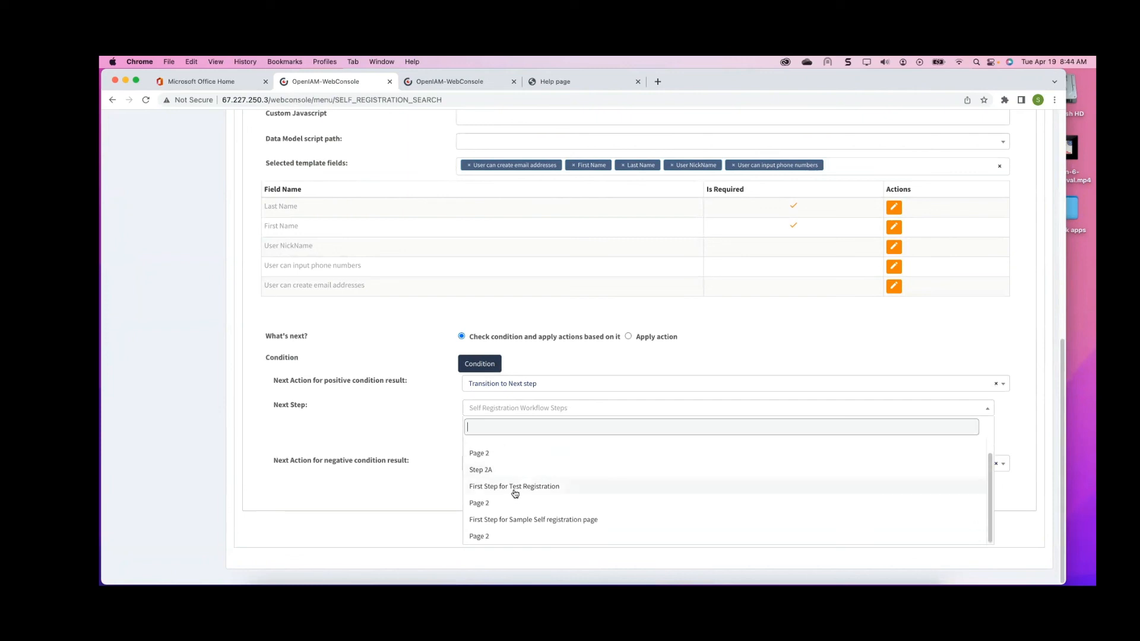
pyautogui.click(484, 470)
pyautogui.click(601, 547)
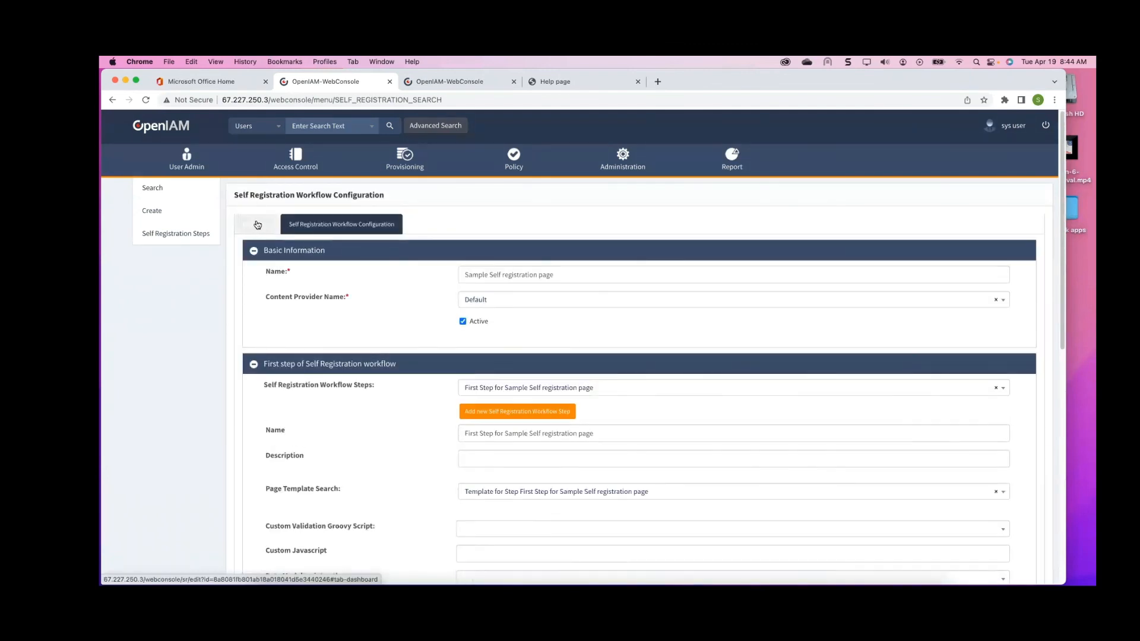
# Refresh and review the workflow diagram on the dashboard
pyautogui.click(257, 224)
pyautogui.click(256, 248)
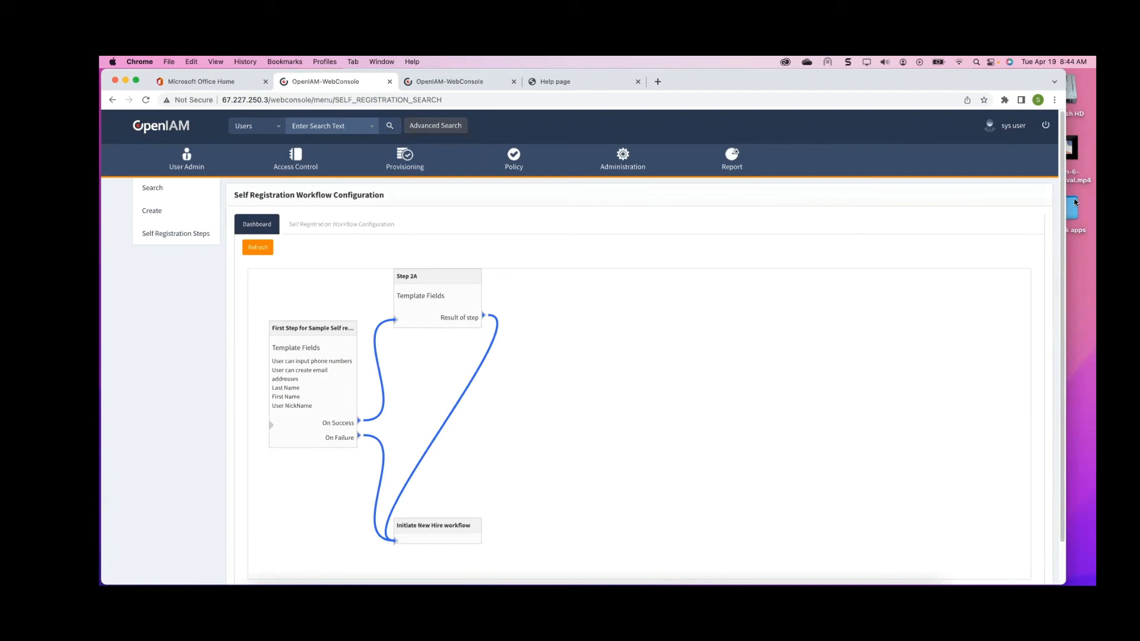
# Log out of the web console and open the Self Registration page from the login screen
pyautogui.click(1045, 125)
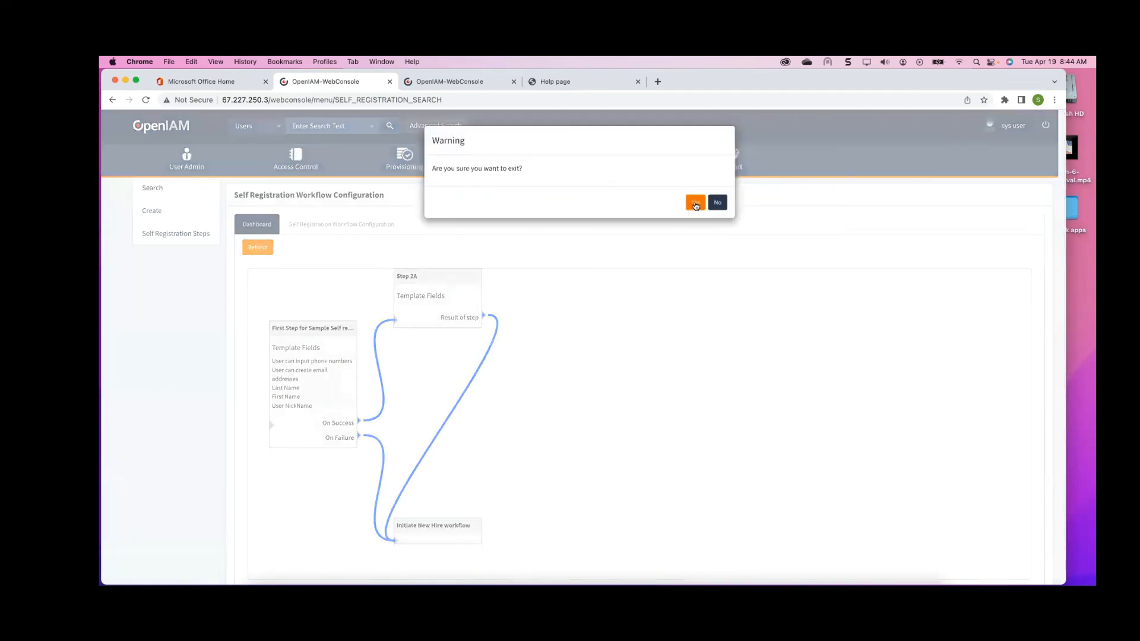
pyautogui.click(696, 204)
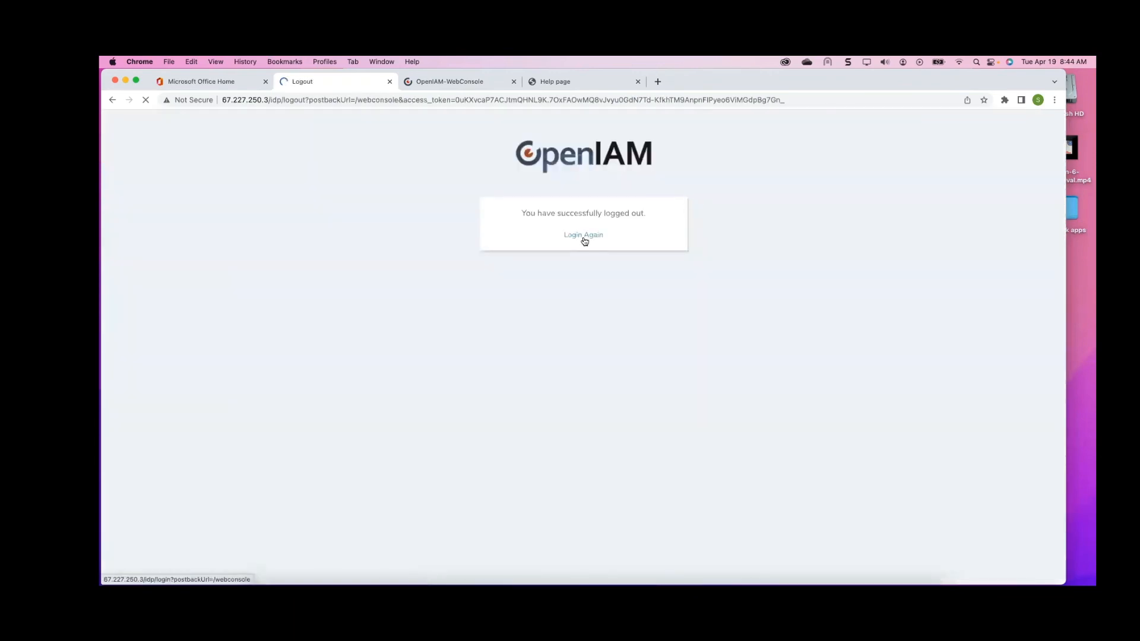
pyautogui.click(584, 236)
pyautogui.click(562, 350)
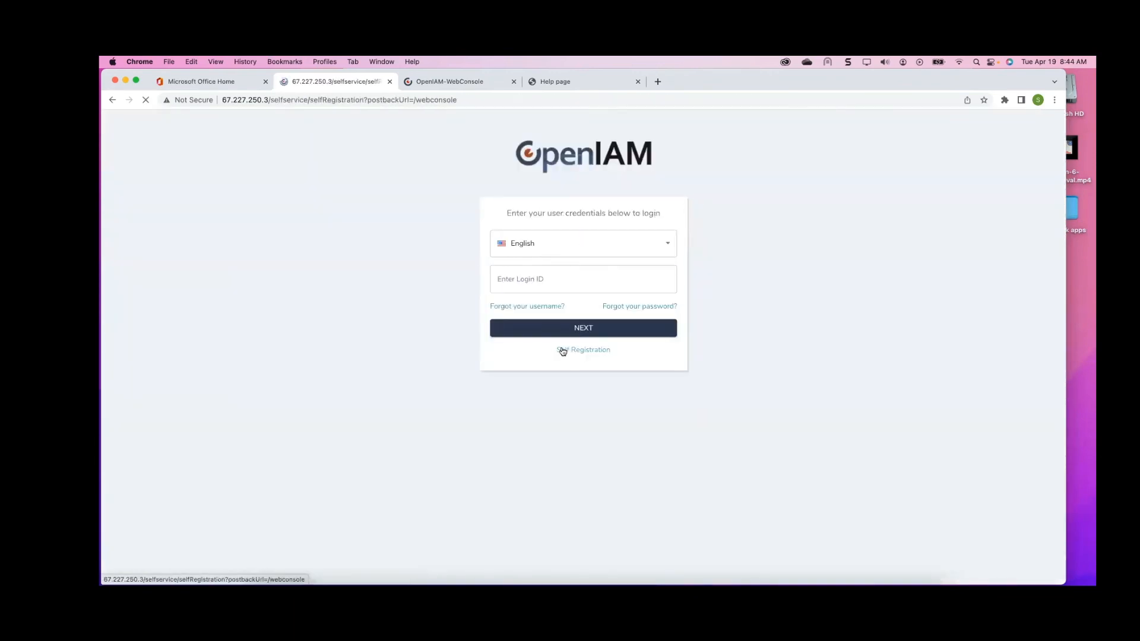